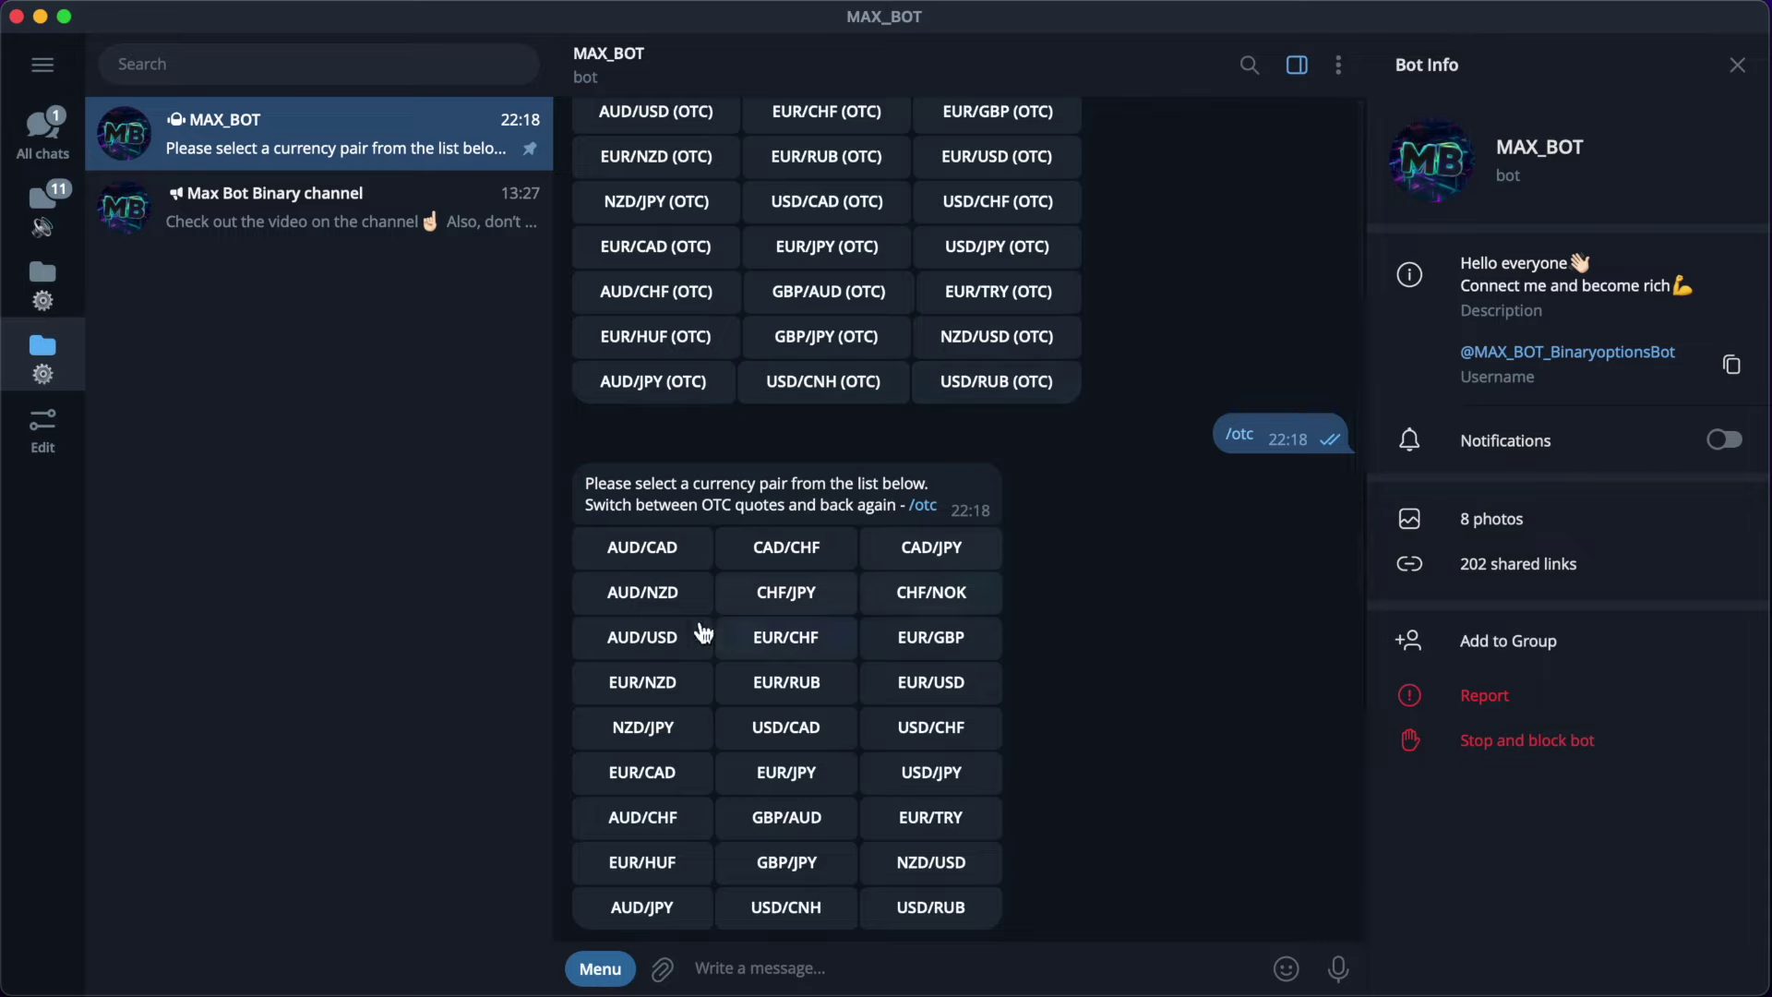
Switch from the MAX_BOT Telegram chat to the Pocket Option AUD/CHF trading page
key(ctrl+Left)
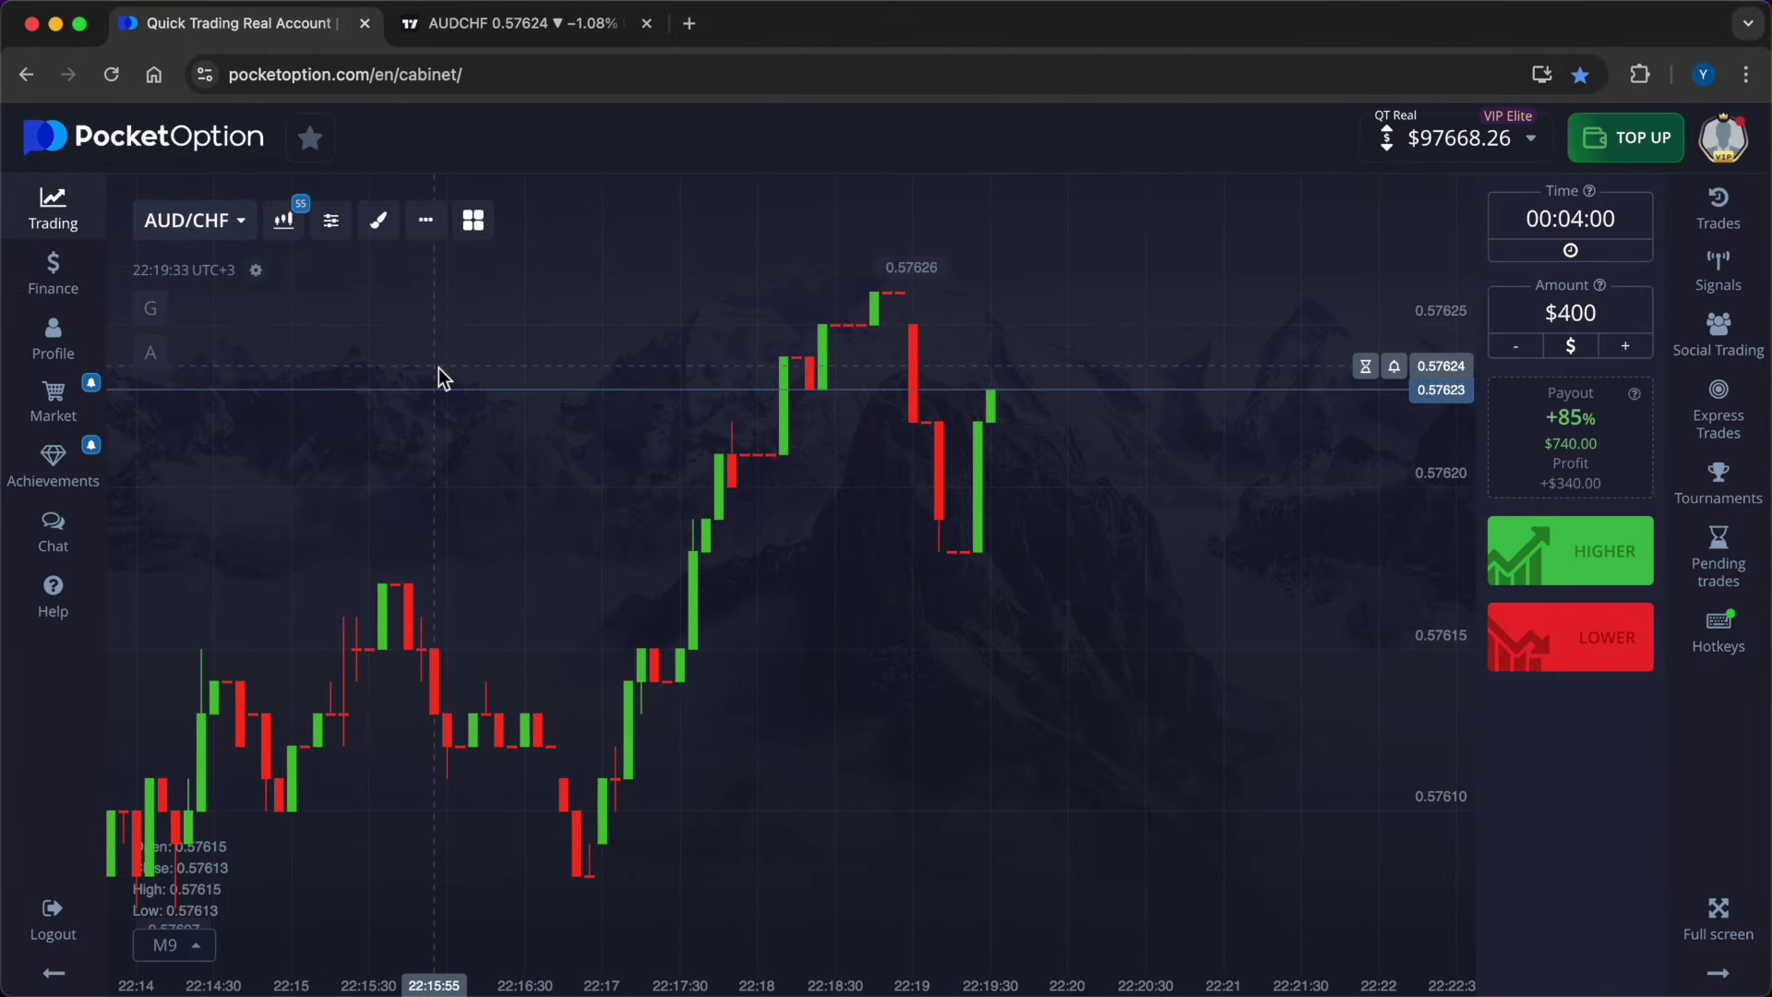
Set the AUD/CHF trade ticket to a 00:02:00 expiry and a $250 amount
click(1570, 219)
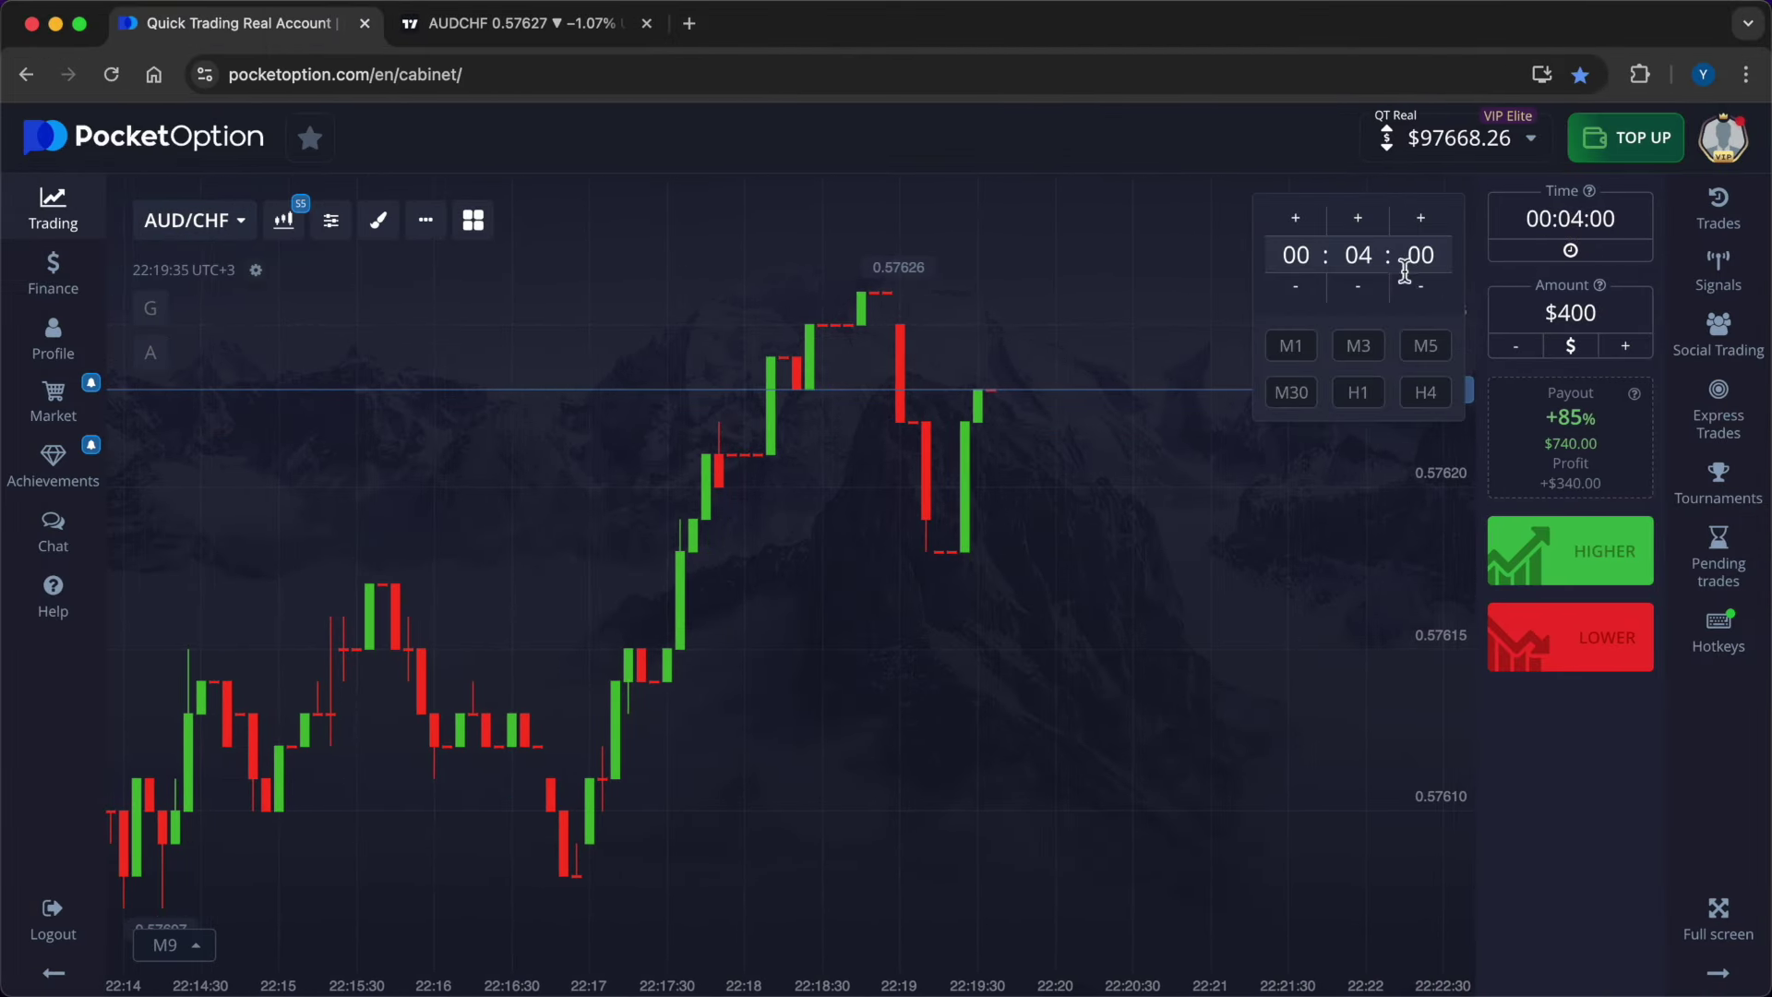
click(1362, 293)
click(1531, 355)
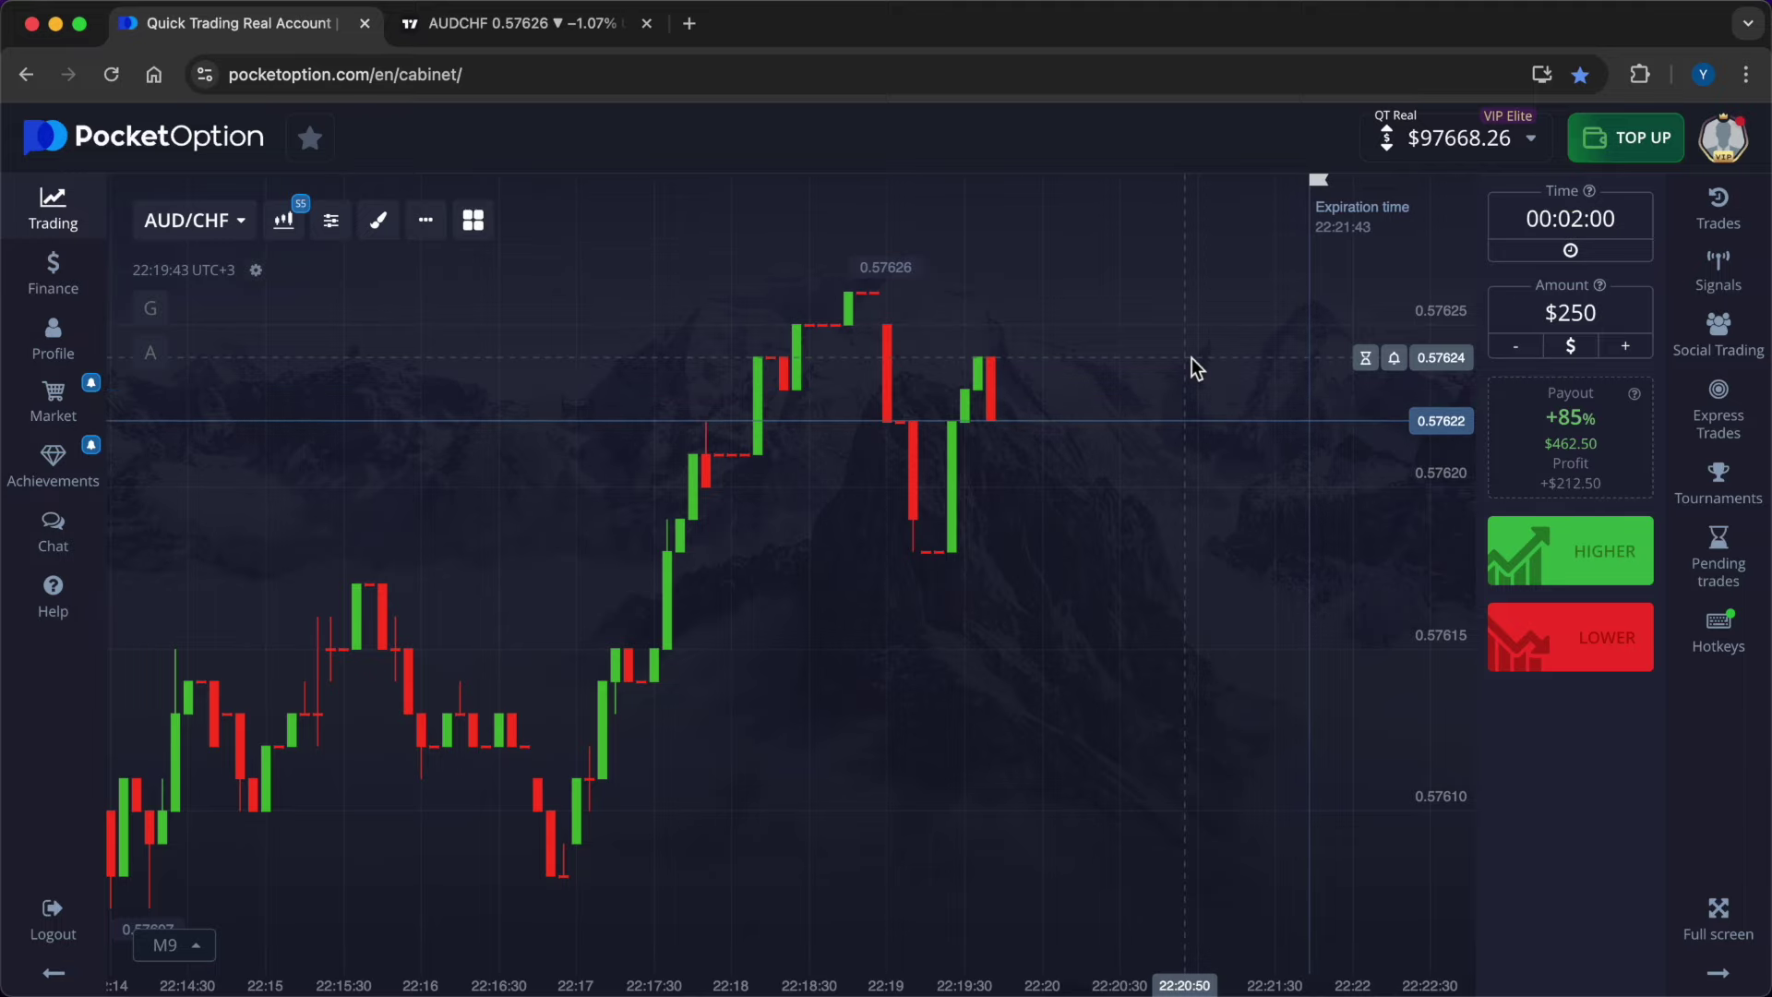
Ask MAX_BOT for an AUD/CHF forecast with a 2-minute expiration
key(super+Tab)
click(689, 836)
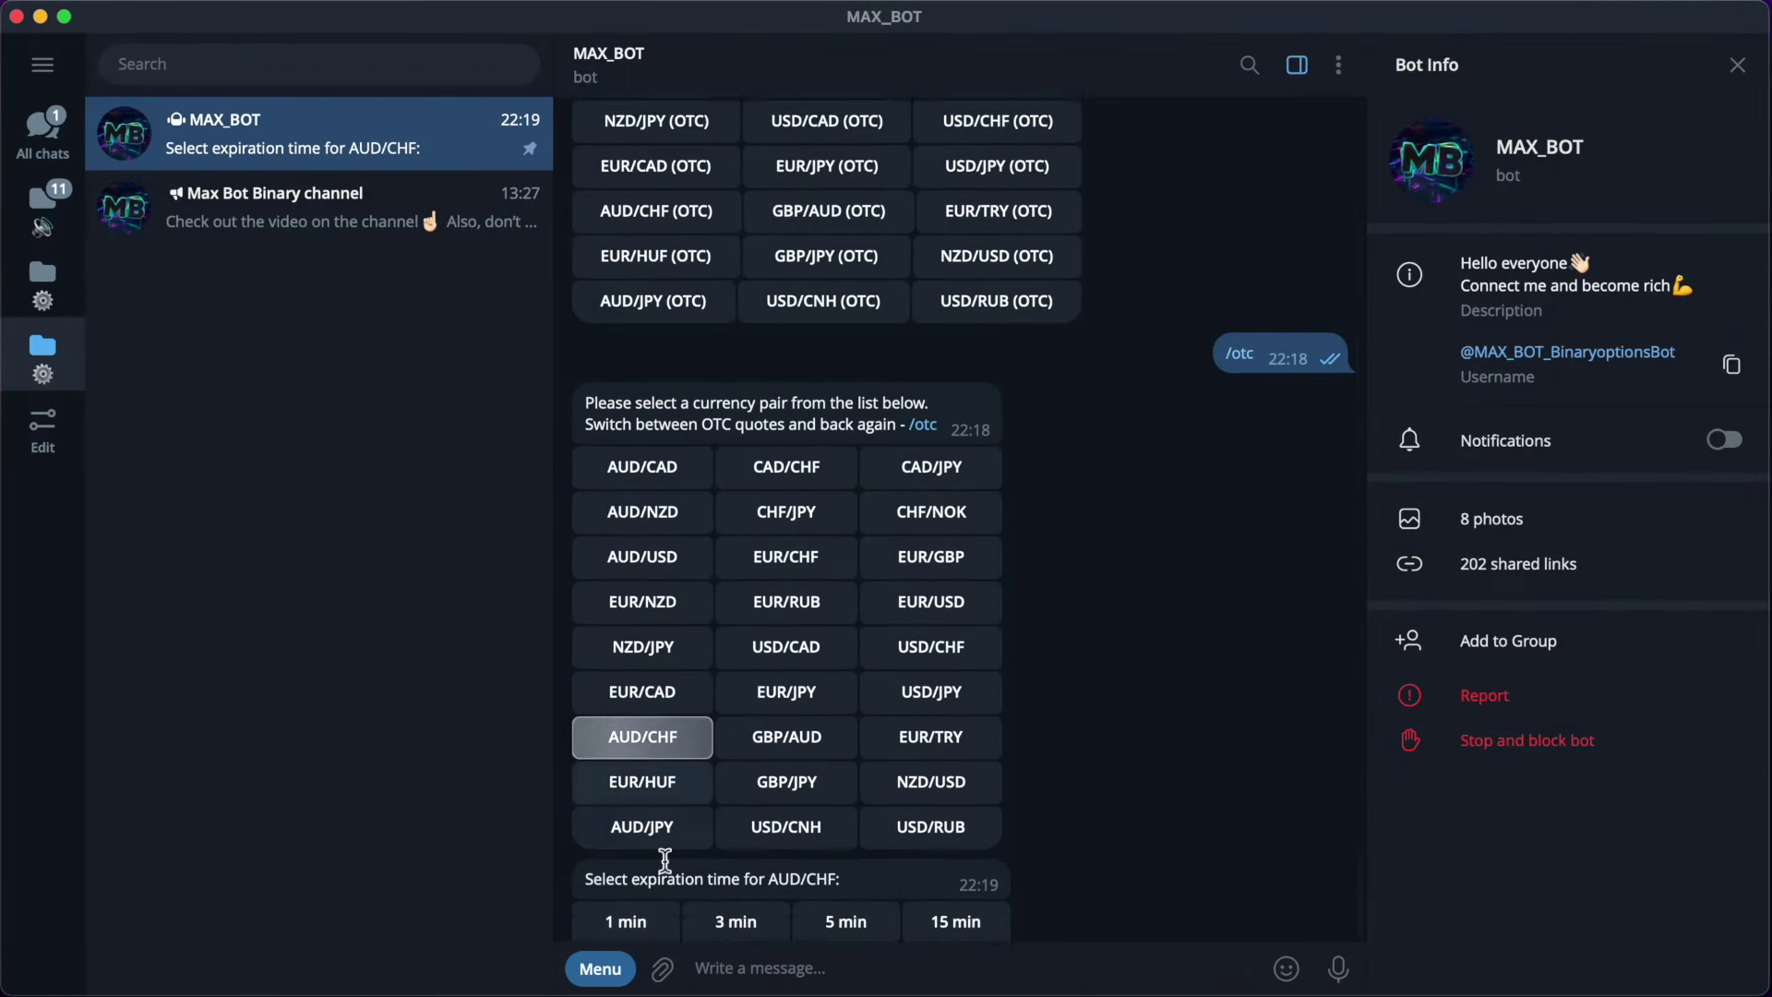
click(627, 909)
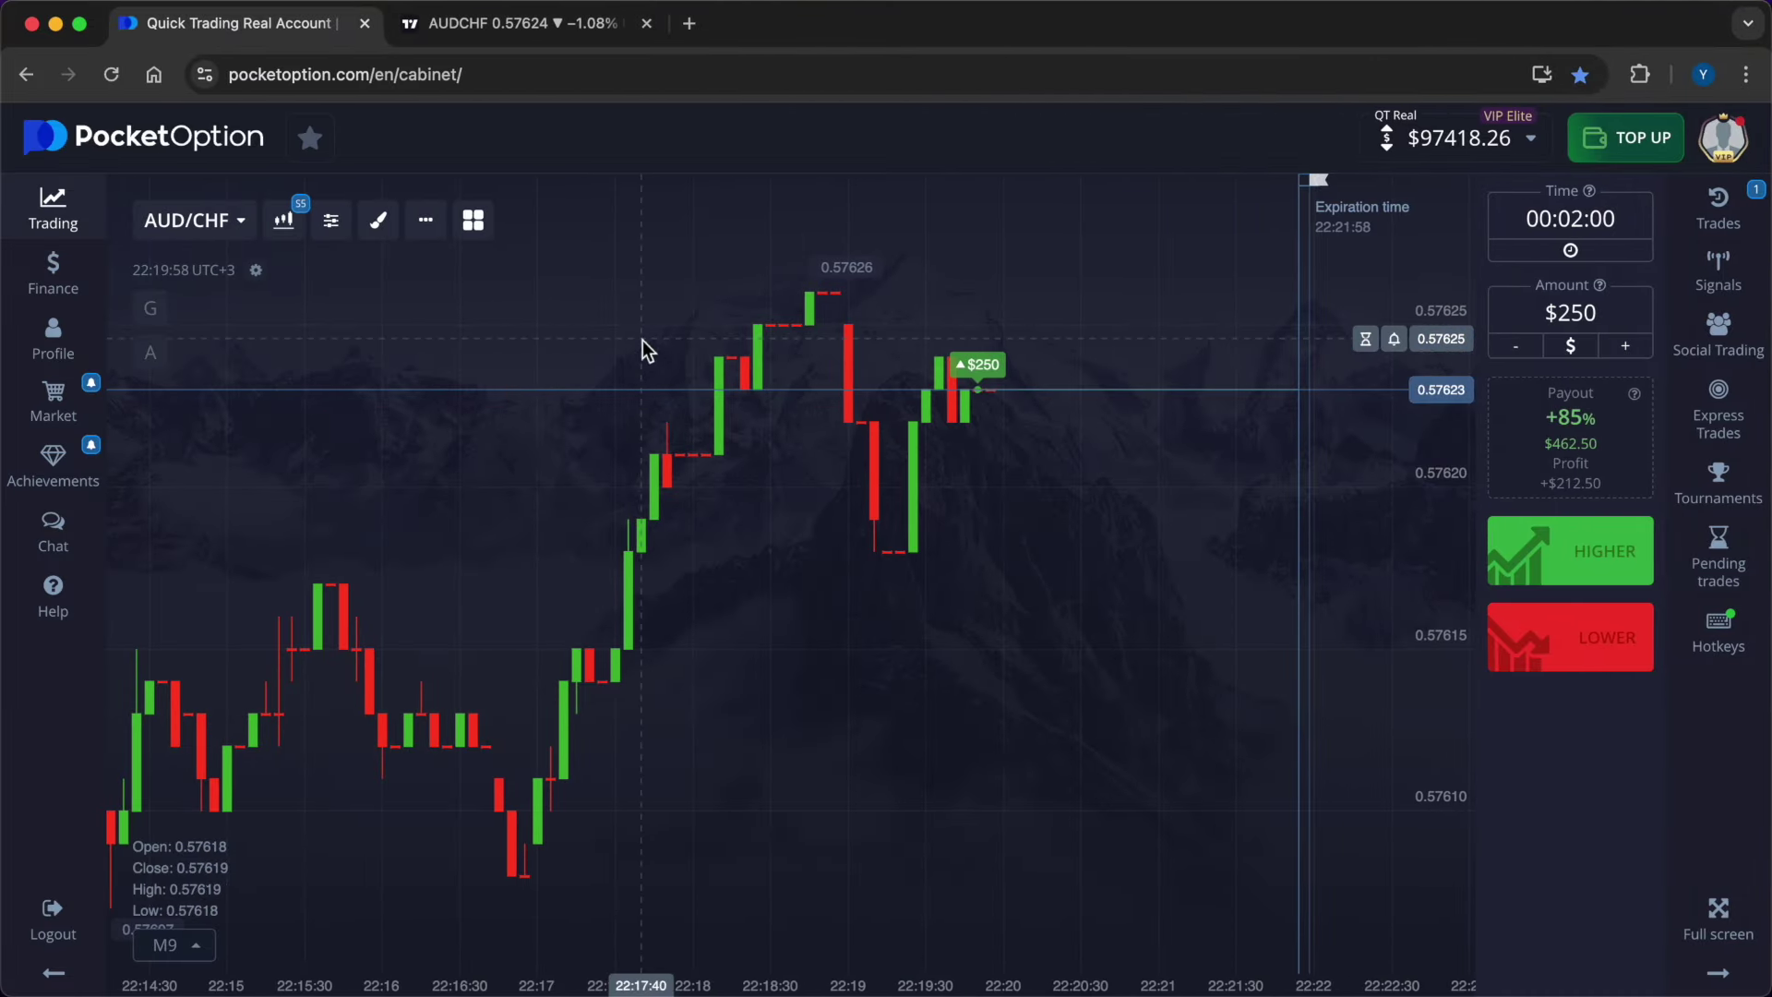
On the AUDCHF TradingView chart, mark the latest candles and volume spikes with down arrows
click(518, 37)
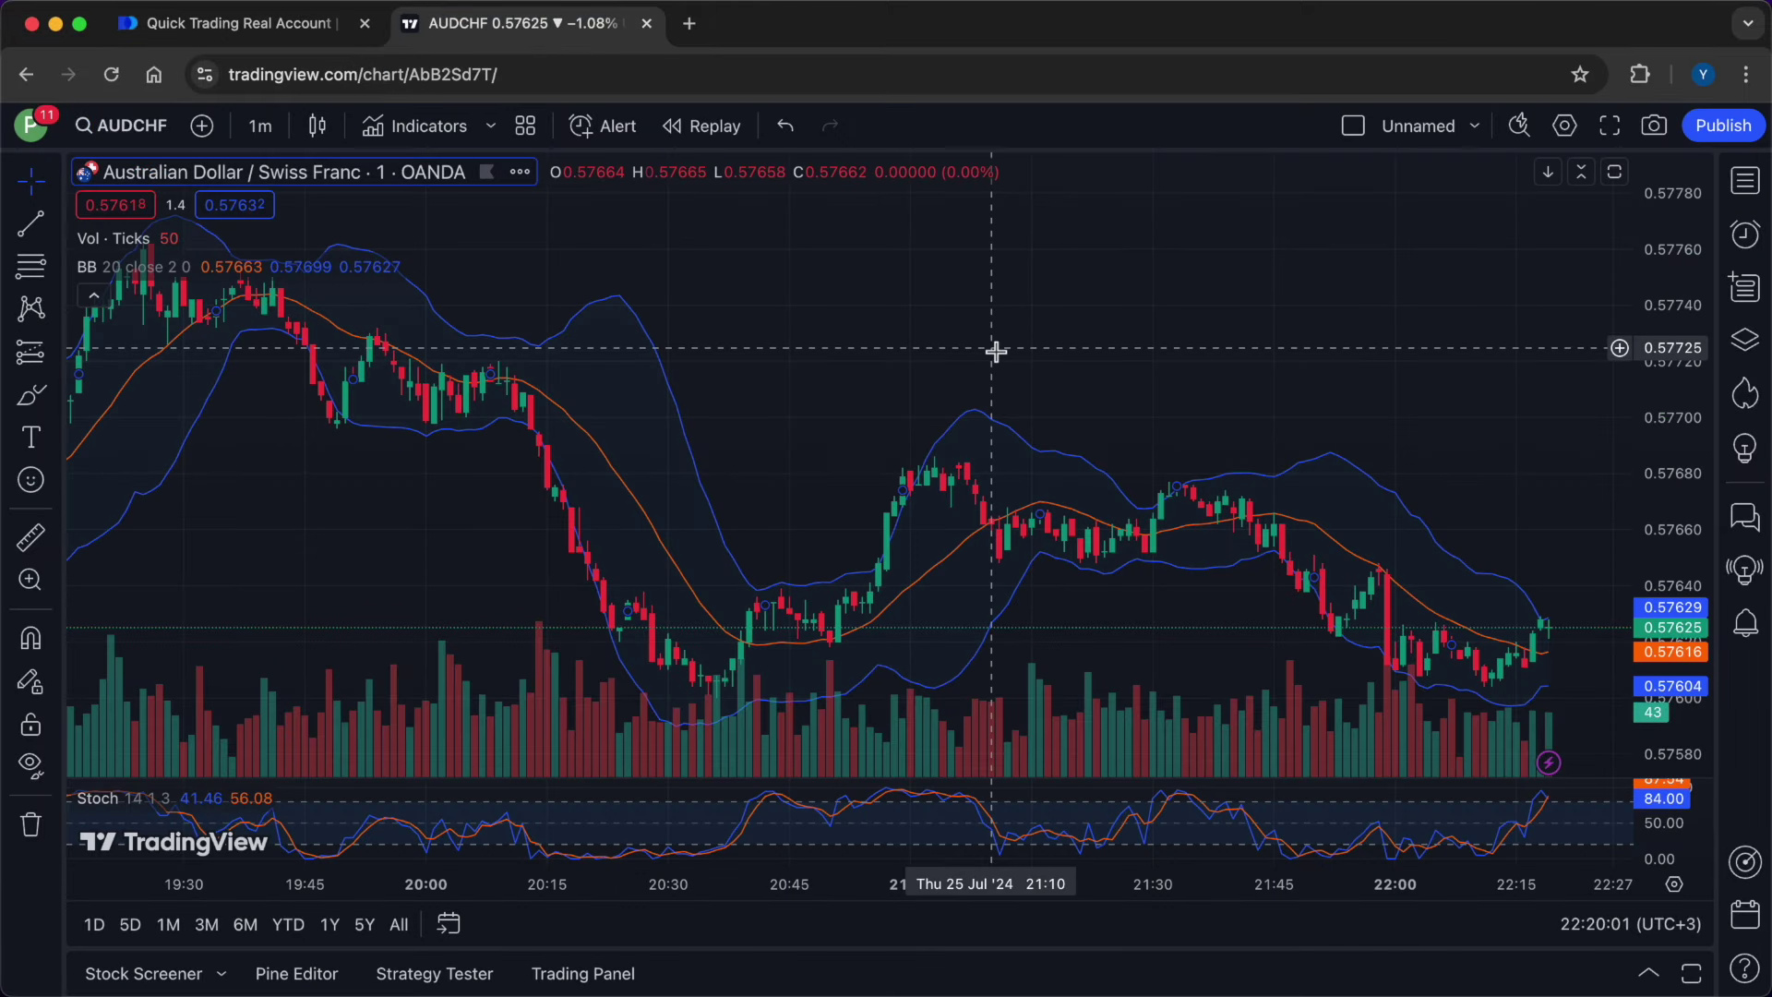
key(super+shift+9)
drag(64, 115, 1706, 918)
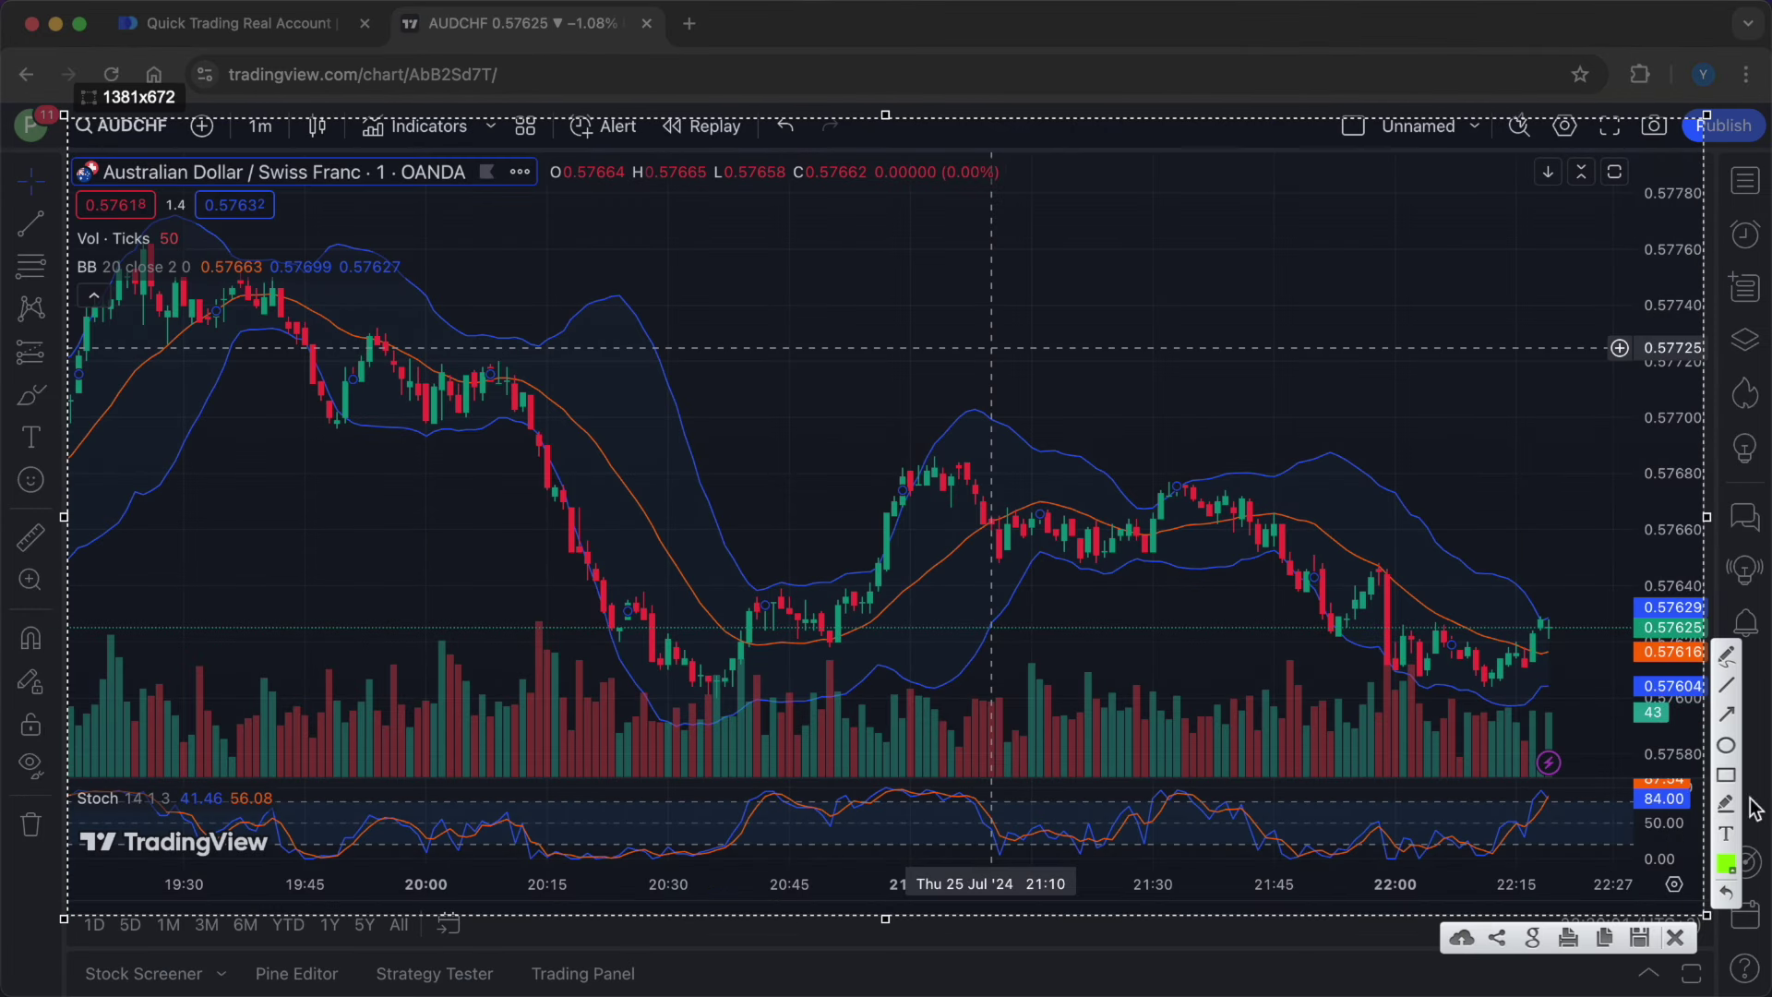
drag(1502, 684, 1503, 712)
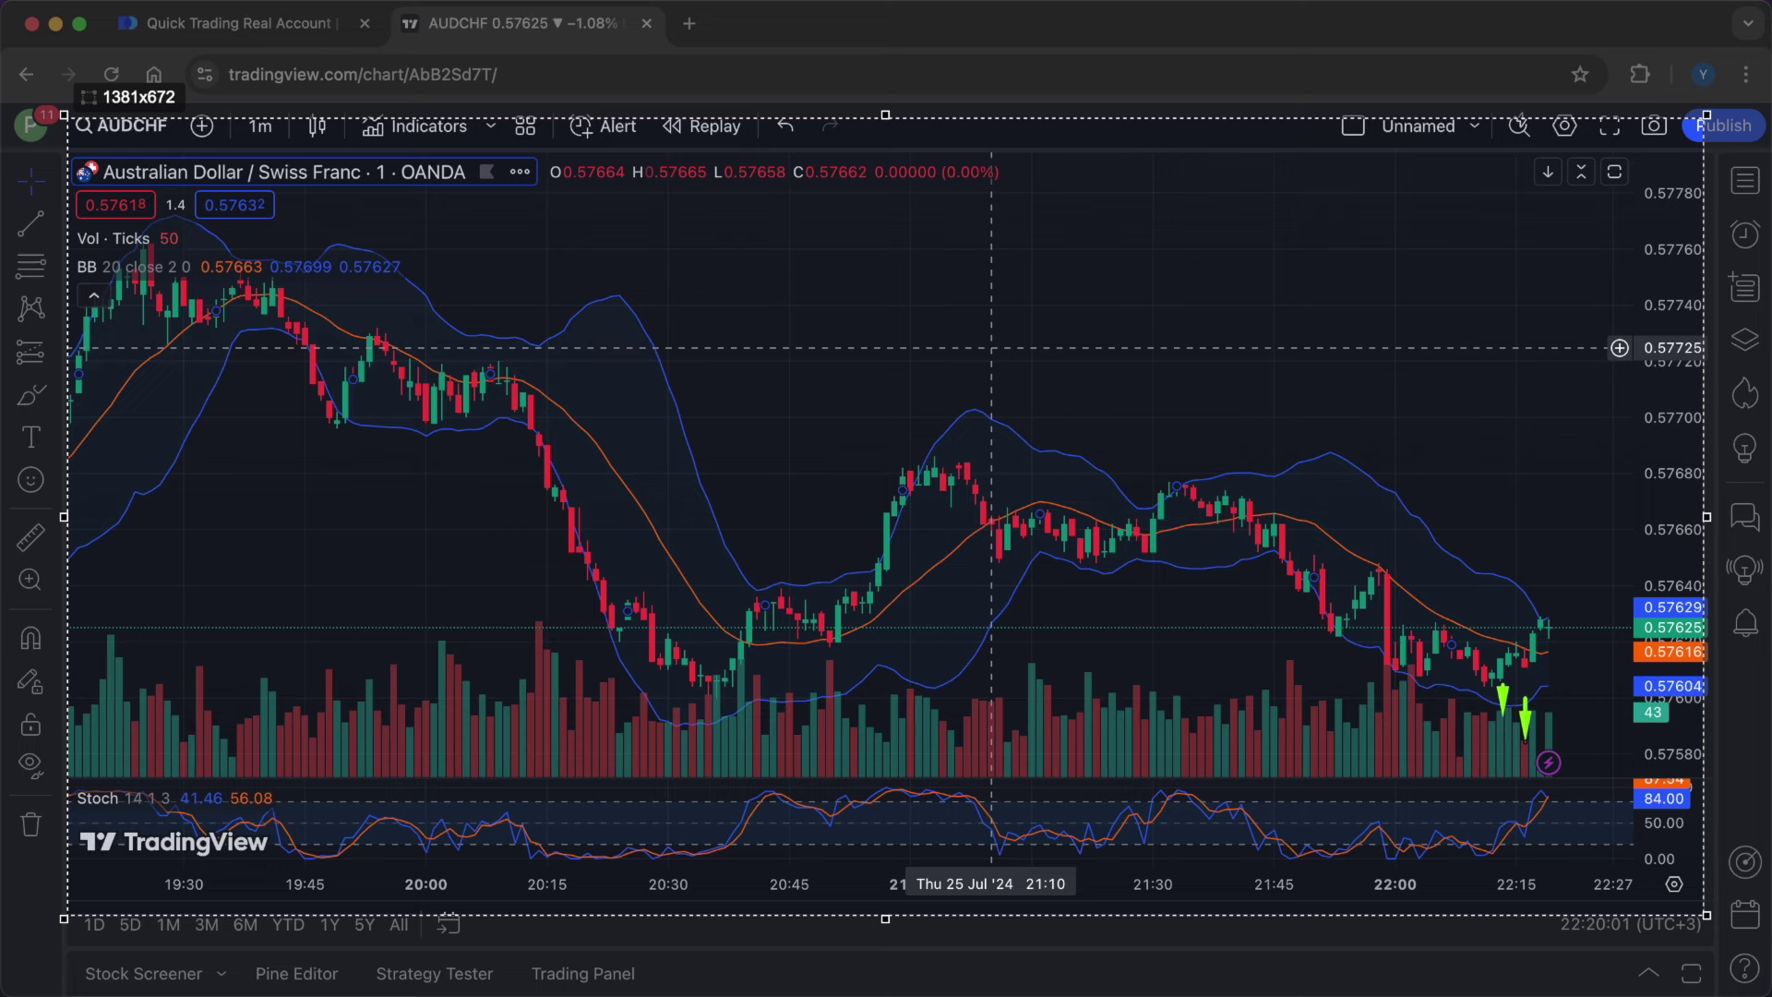
drag(1163, 650, 1163, 682)
drag(1114, 620, 1114, 678)
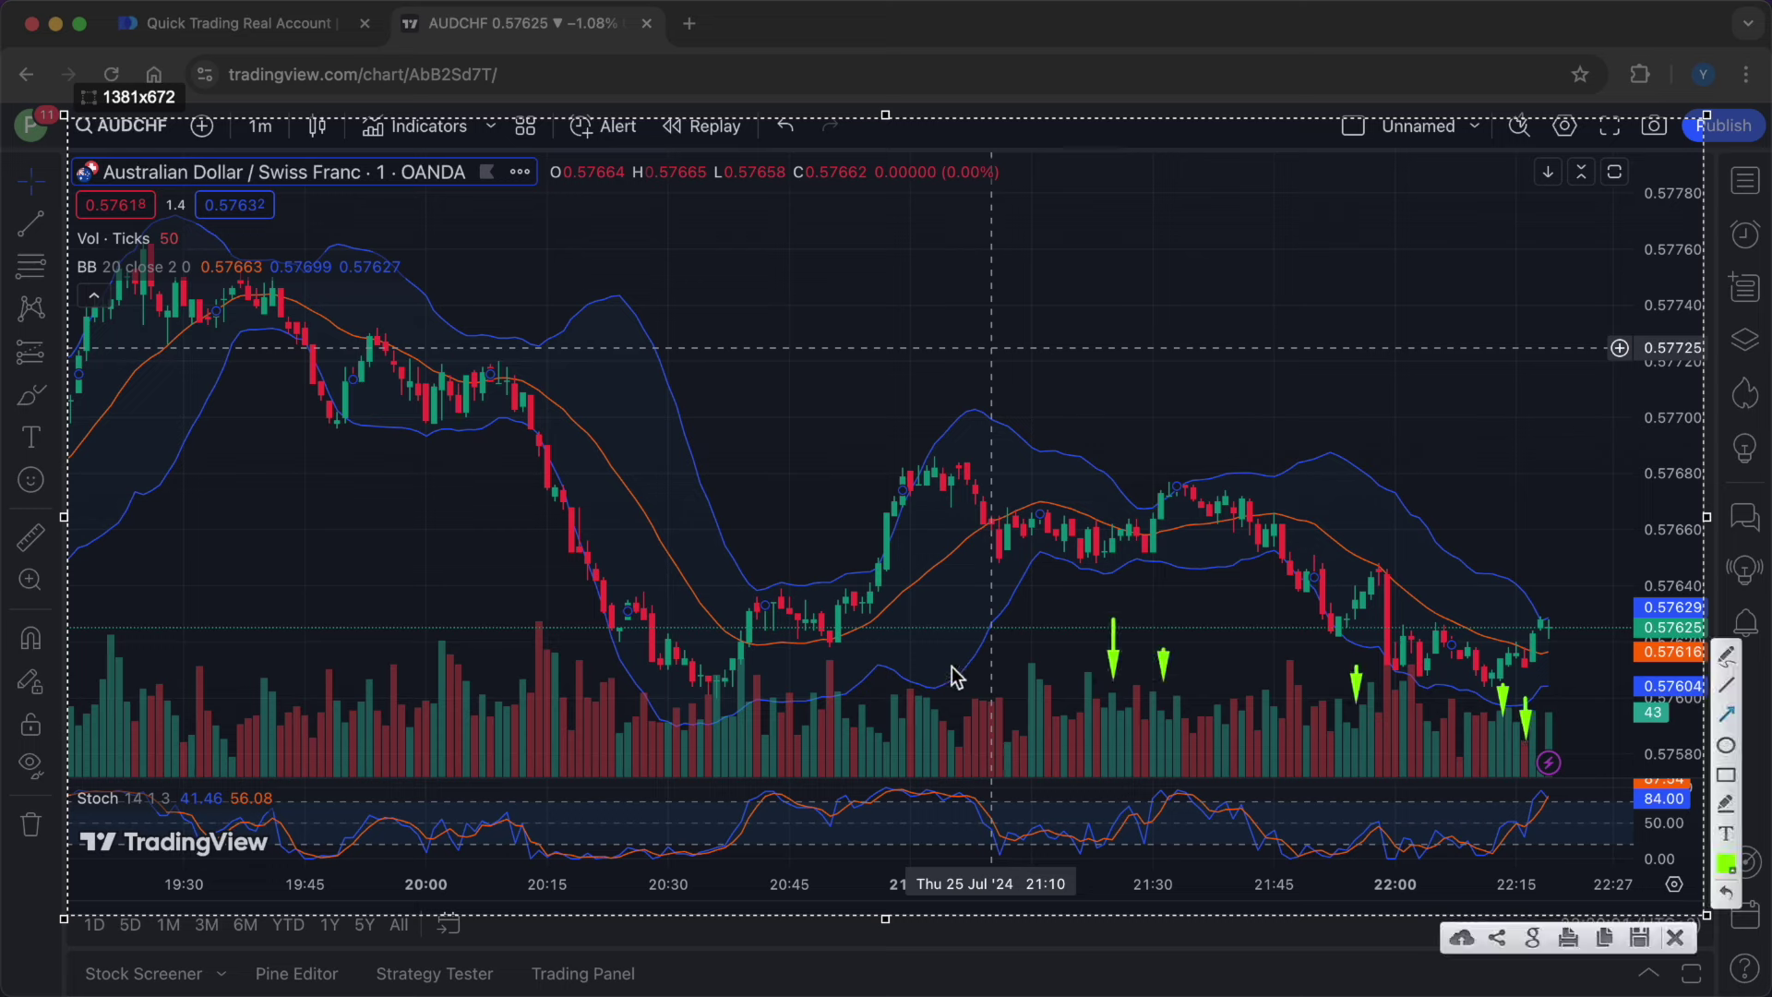
mouse_move(927, 654)
mouse_down()
mouse_move(926, 682)
mouse_move(871, 692)
mouse_up()
drag(744, 646, 744, 688)
Trace the flat stretch, 20:00–20:30 downtrend, rebound and 21:00–21:50 moves with arrows
drag(260, 267, 413, 275)
mouse_move(441, 284)
mouse_down()
mouse_move(718, 544)
mouse_move(830, 538)
mouse_up()
mouse_move(831, 538)
mouse_down()
mouse_move(937, 427)
mouse_move(1278, 438)
mouse_up()
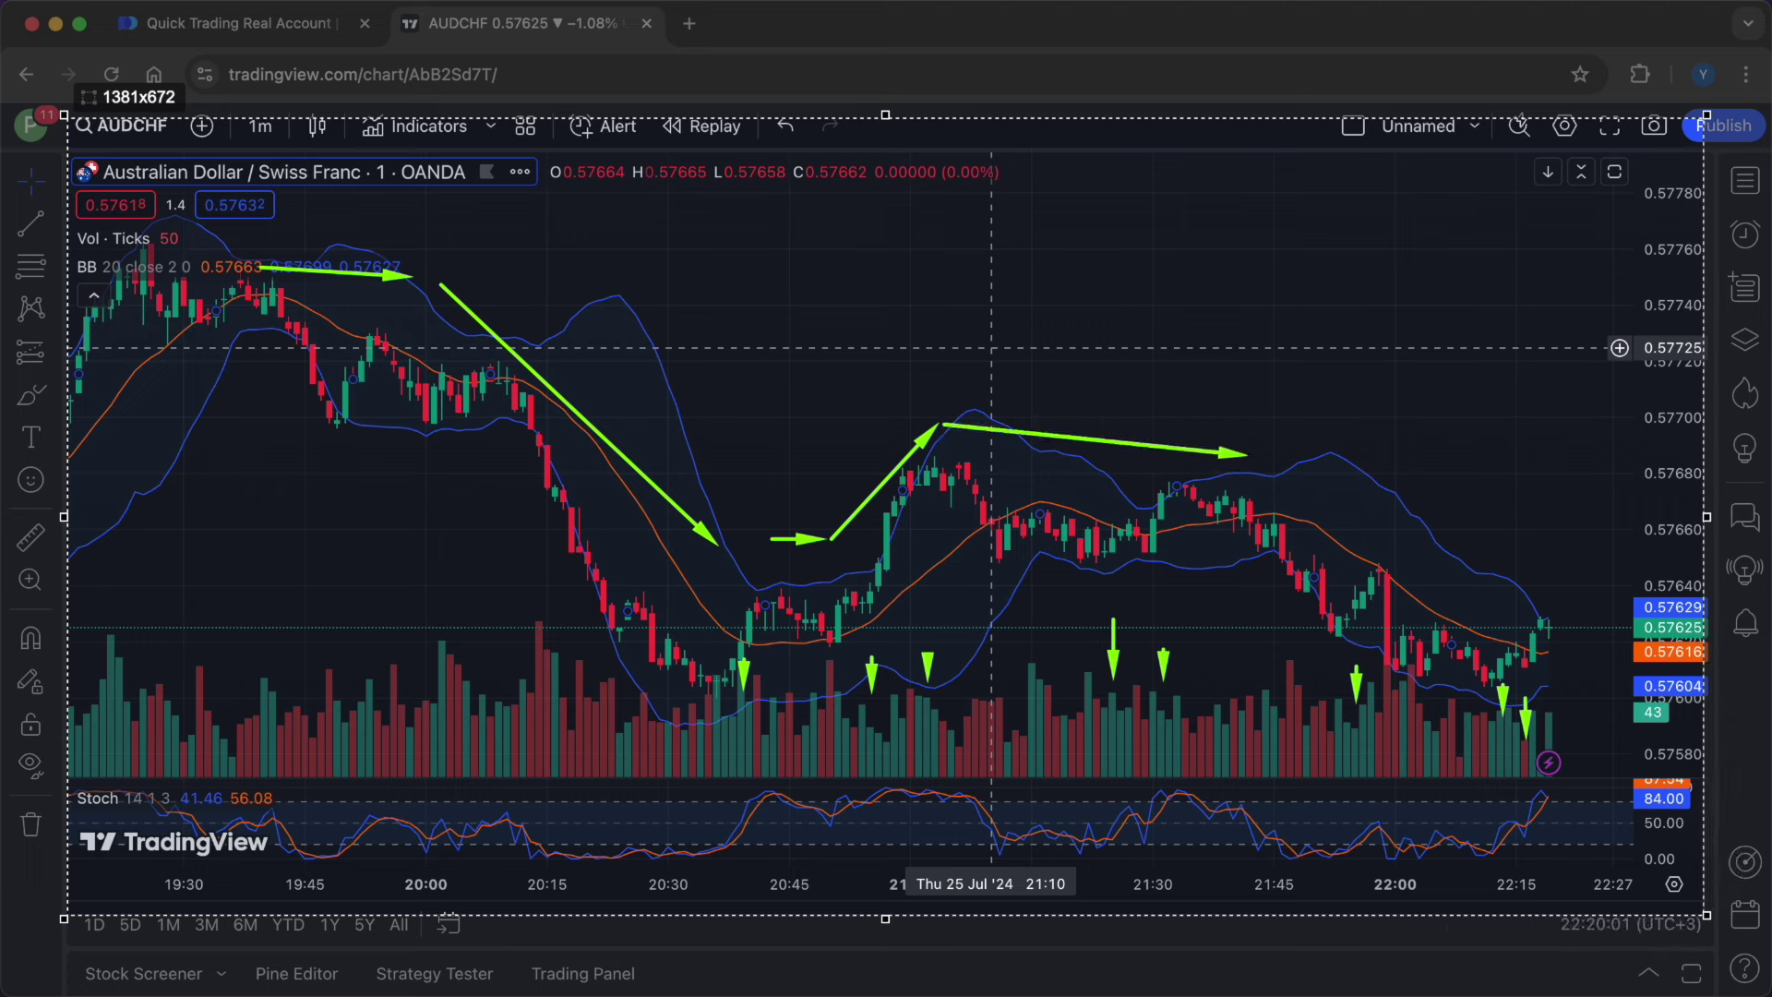
mouse_move(1289, 501)
mouse_down()
mouse_move(1518, 627)
mouse_move(1589, 583)
mouse_up()
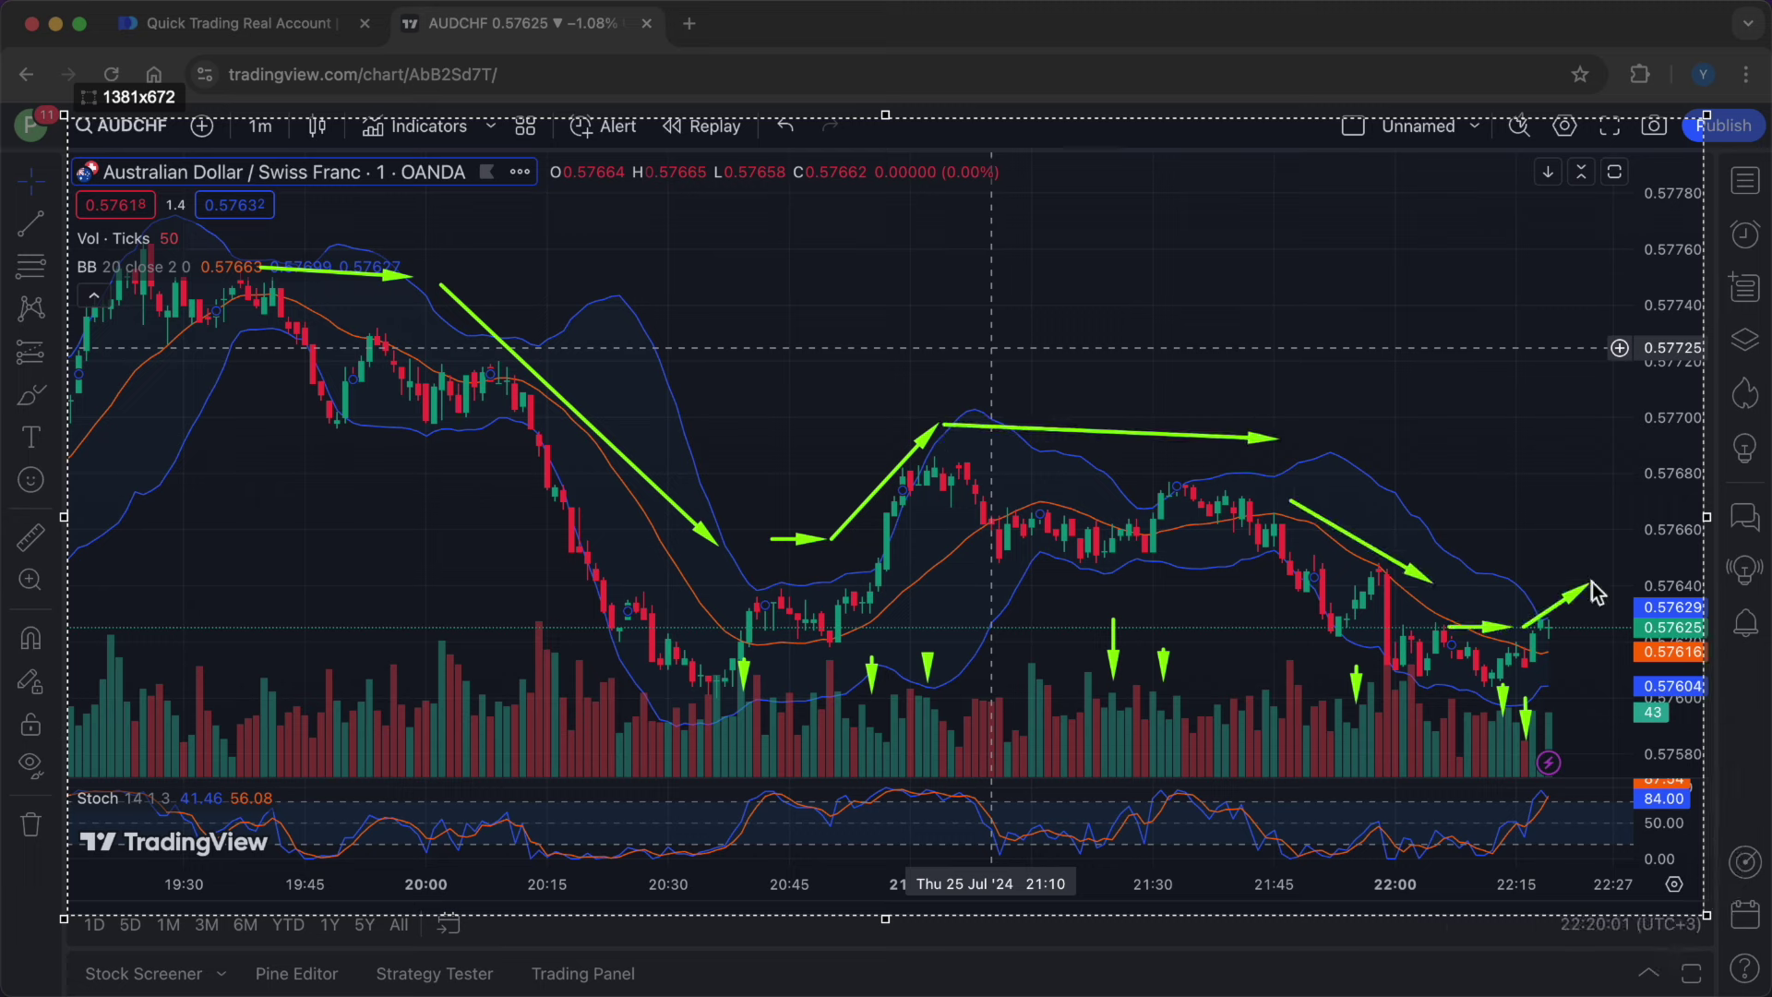
Box the recent 22:00 lows, the 20:30–20:45 lows and the 21:00 swing highs
drag(1352, 684, 1566, 699)
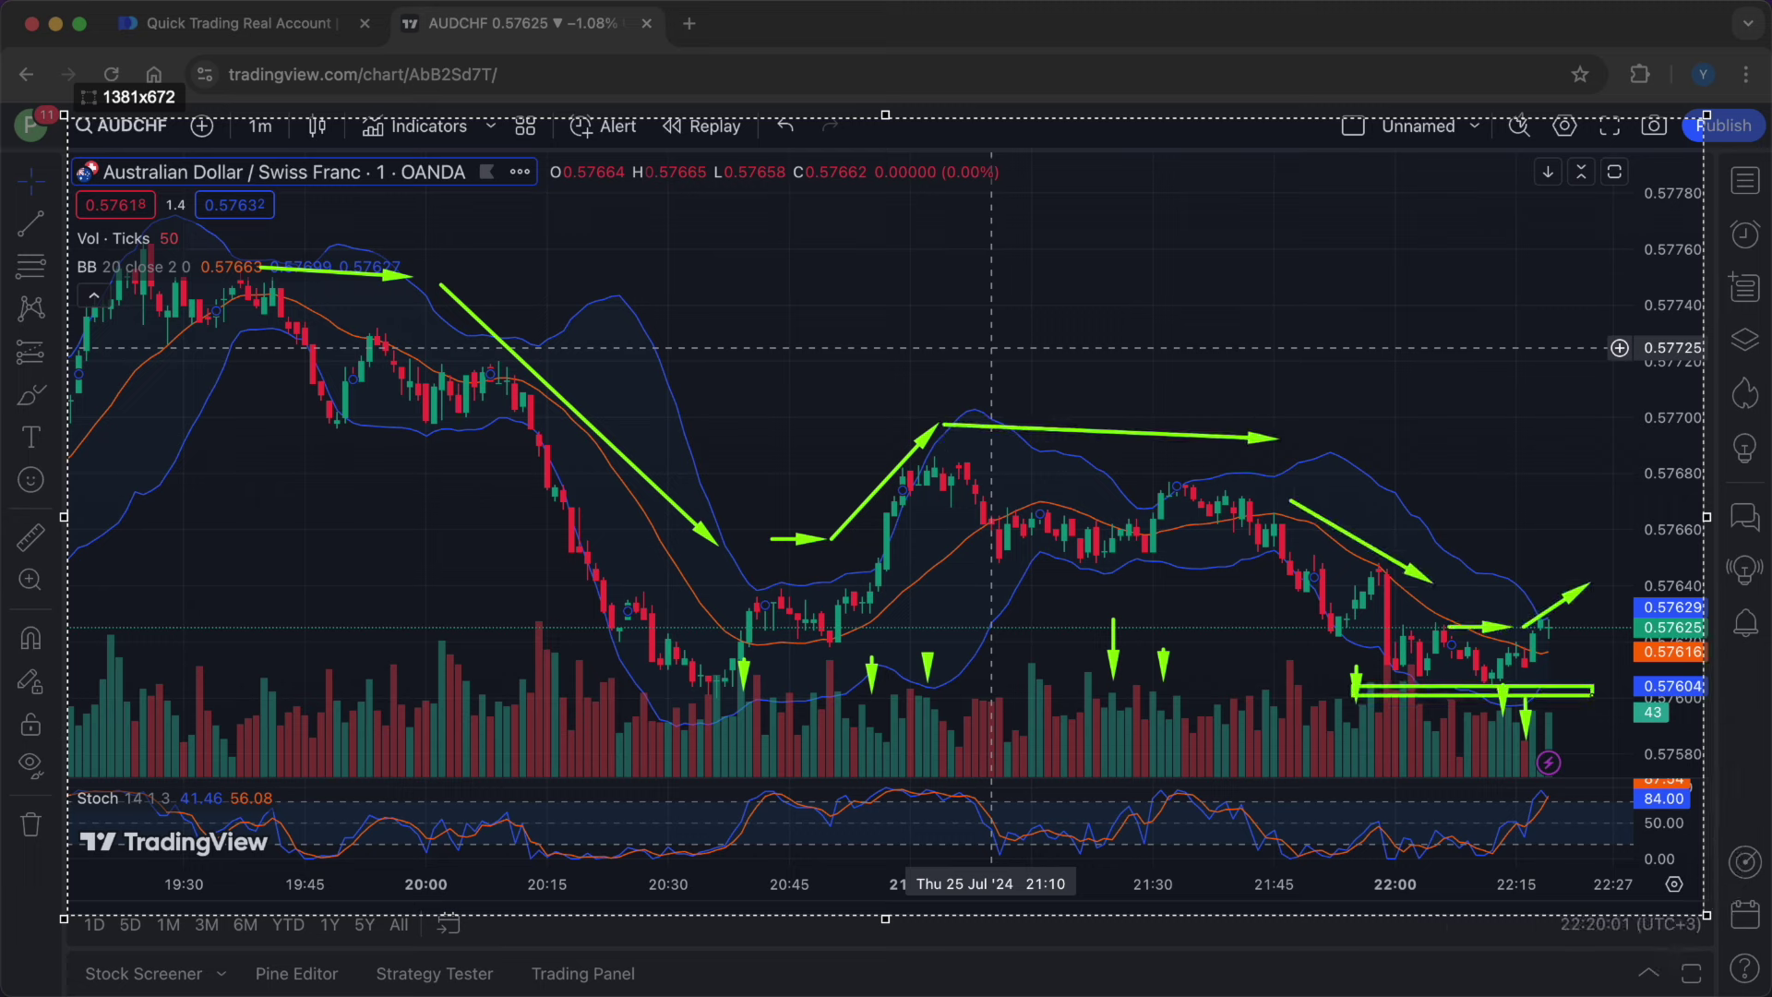
drag(600, 672, 797, 703)
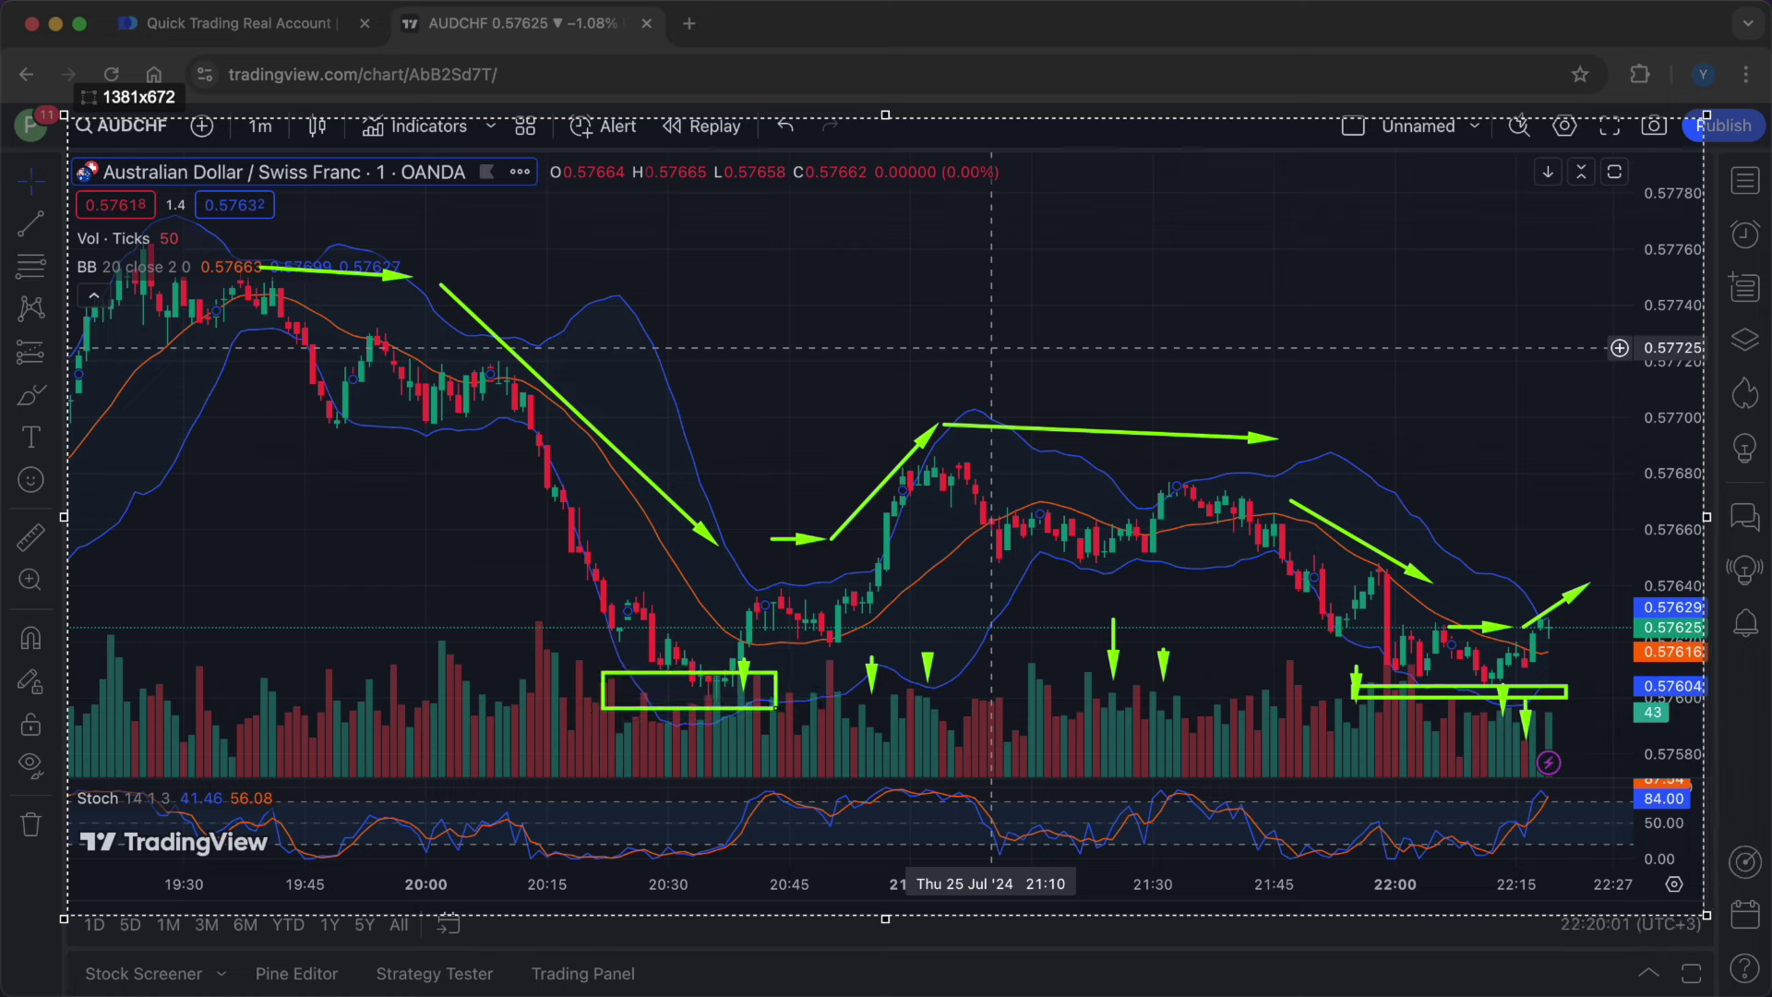
key(ctrl+z)
mouse_move(650, 692)
mouse_down()
mouse_move(847, 710)
mouse_move(834, 718)
mouse_up()
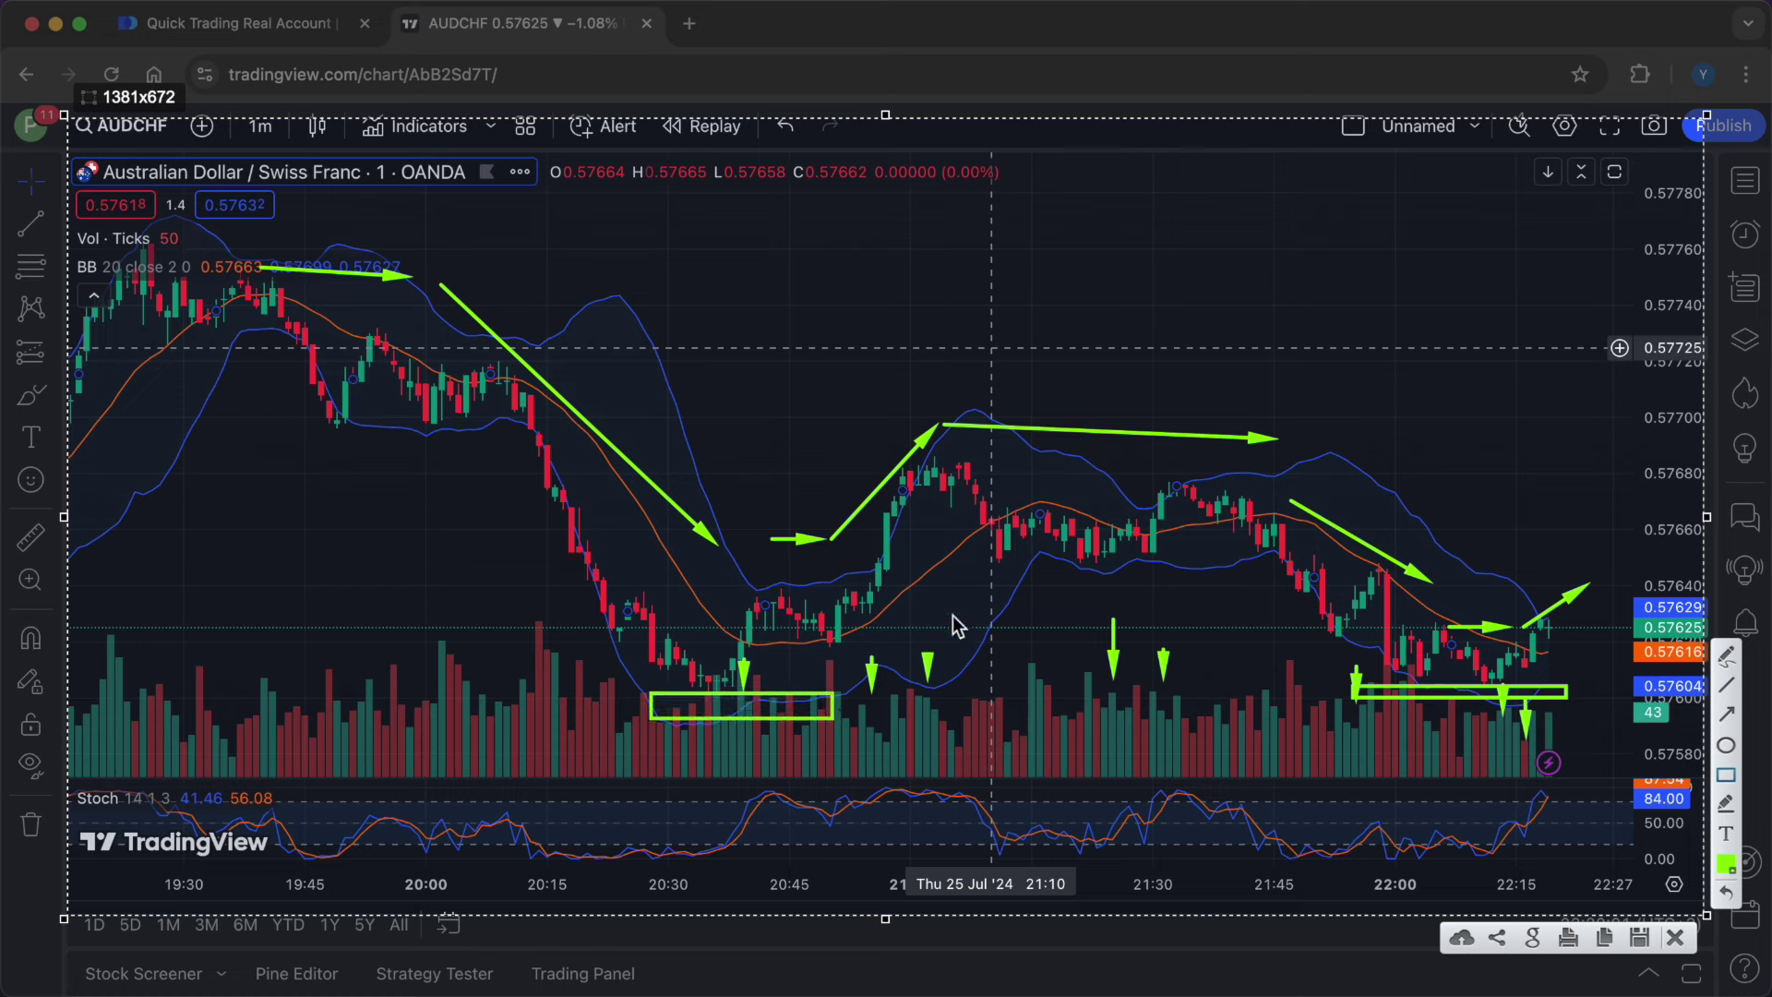
drag(868, 450, 1336, 487)
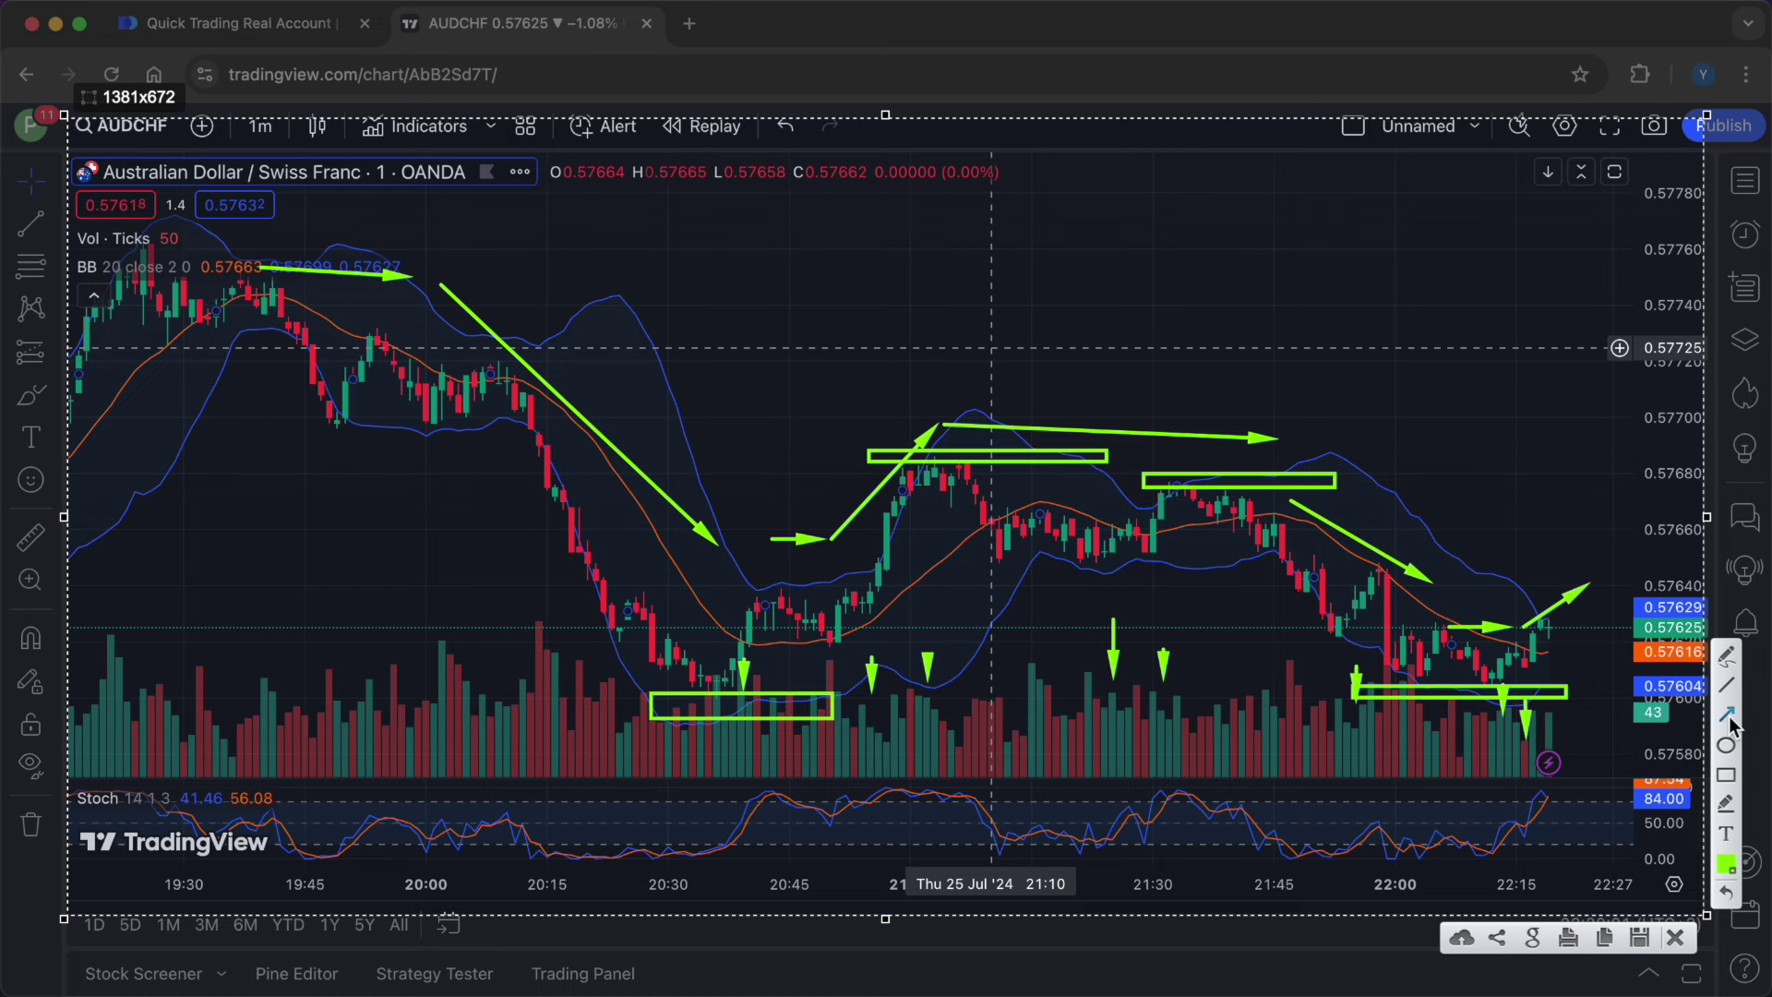
Draw long arrows over the overall downtrend to the latest candles, then clear all markup
drag(511, 258, 1004, 379)
mouse_move(1010, 380)
mouse_down()
mouse_move(1300, 408)
mouse_move(1384, 457)
mouse_up()
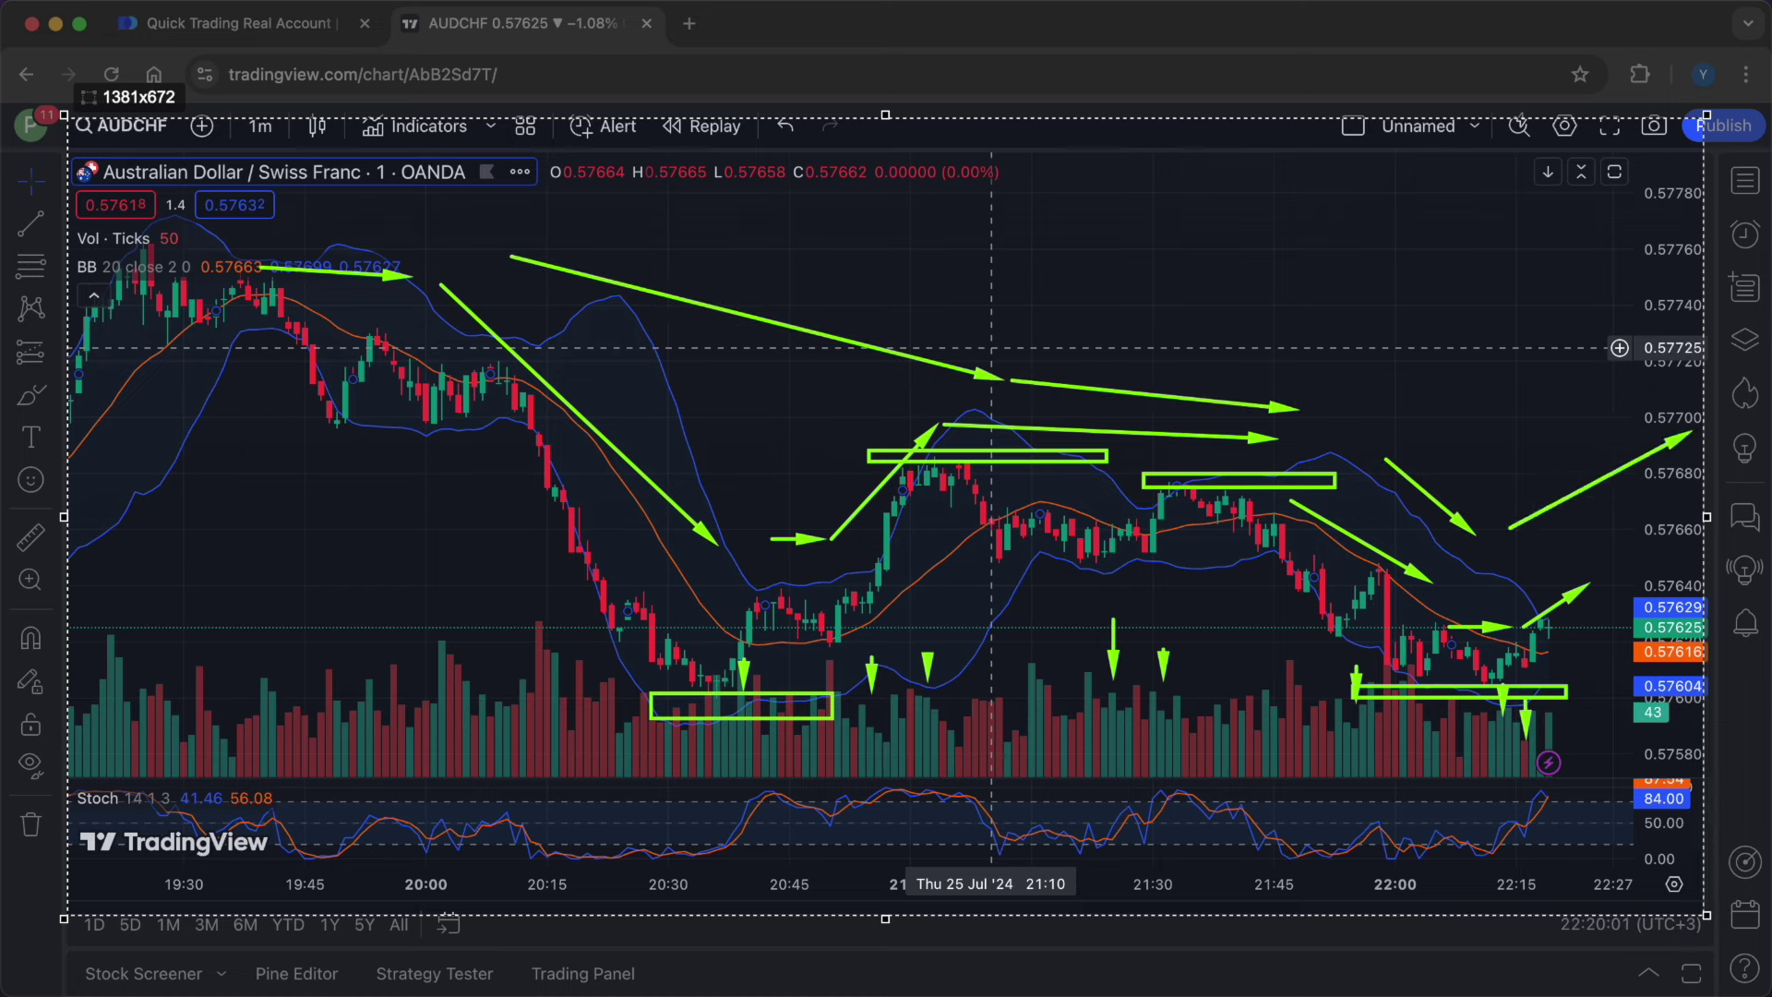
drag(1647, 412, 1696, 443)
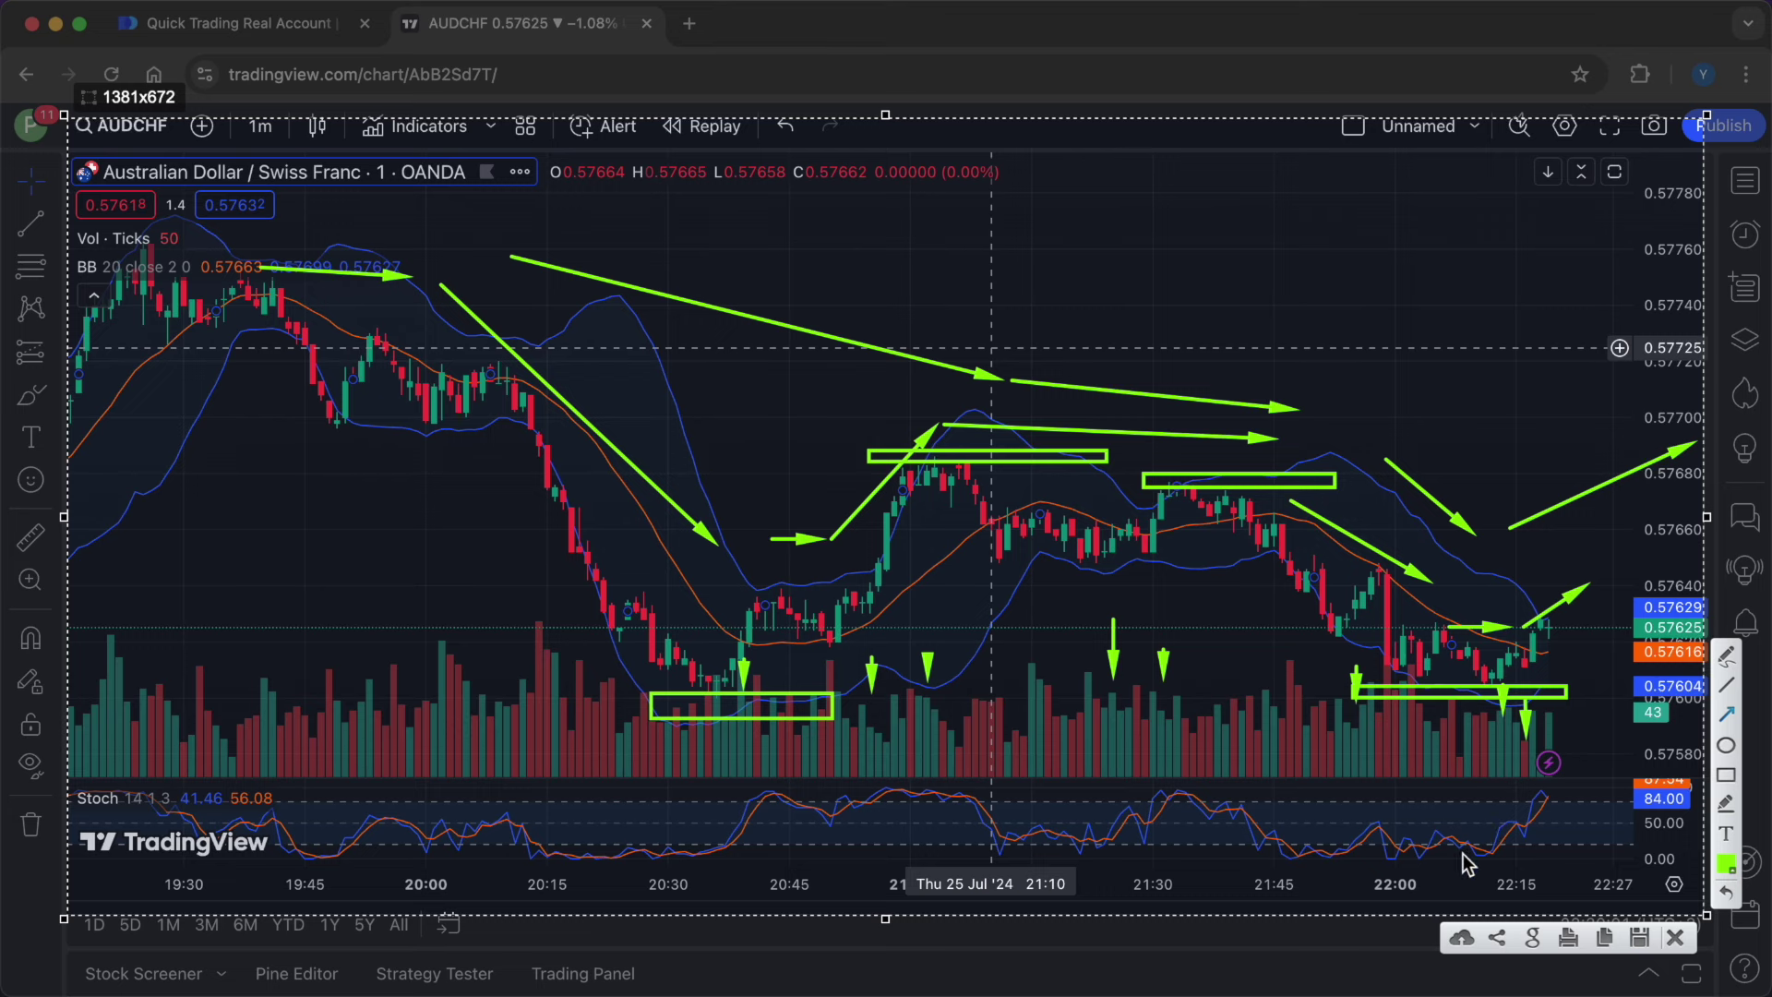
key(Escape)
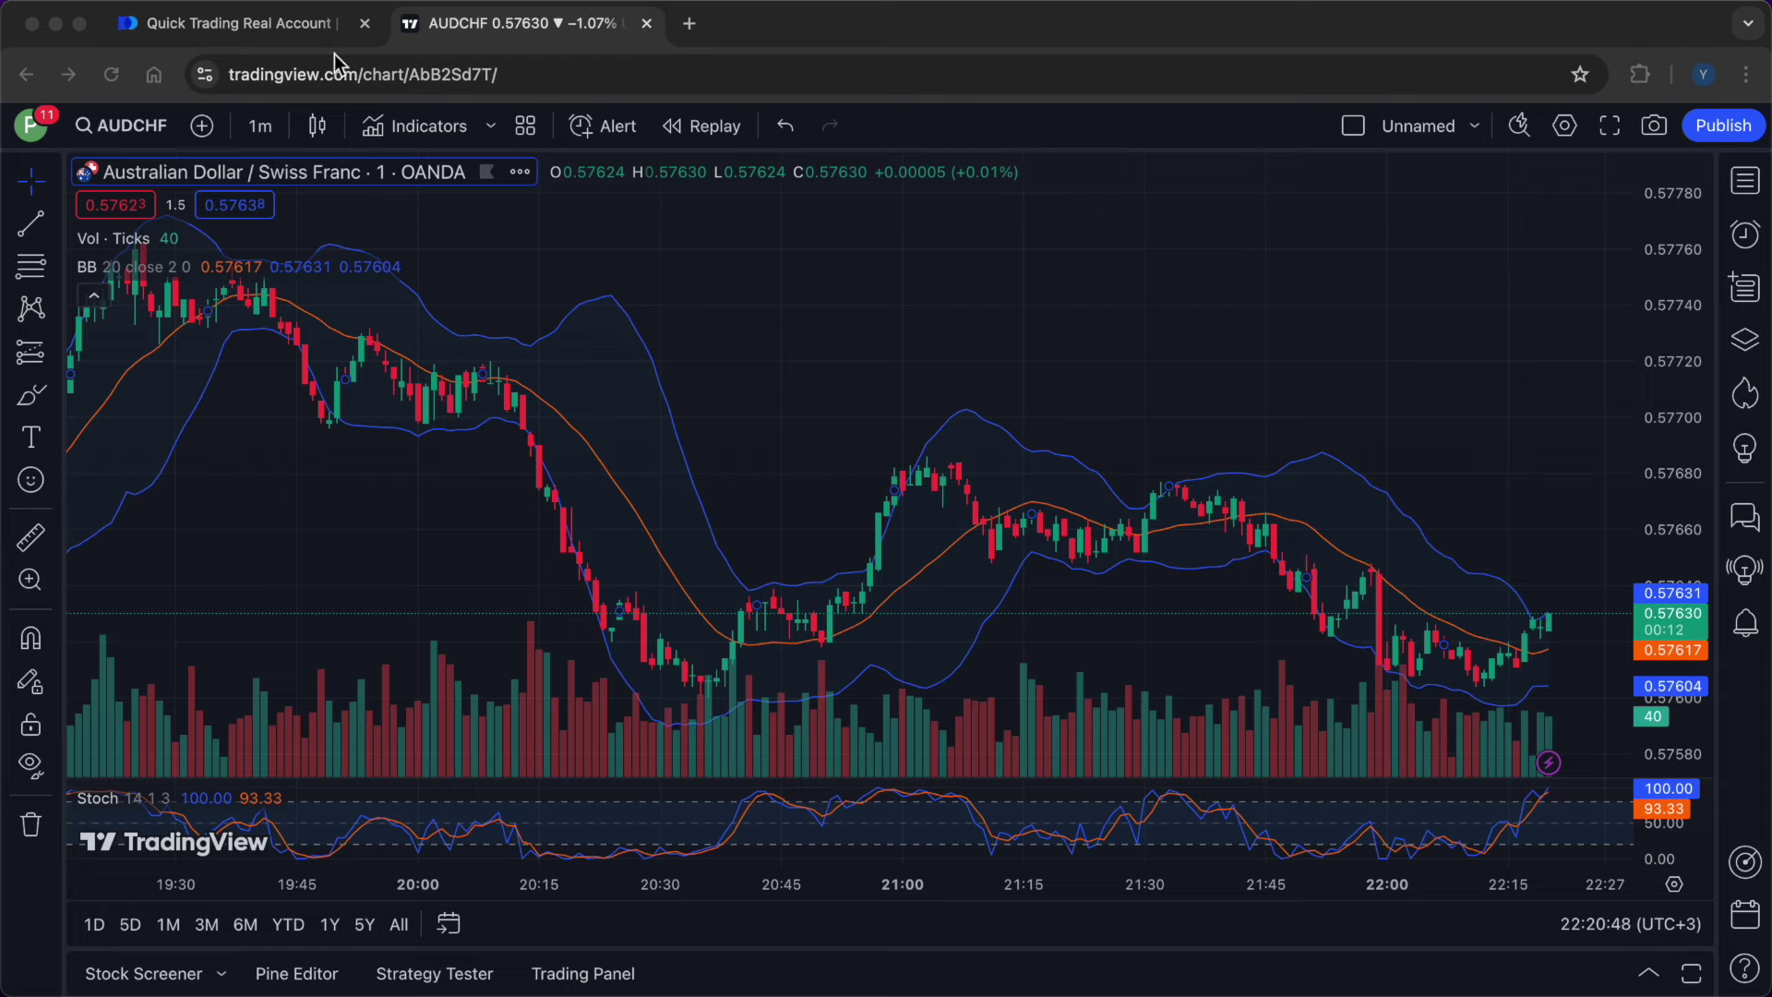
Wait for the AUD/CHF trade to close, view its $212.50 profit, and check MAX_BOT's completion message
click(282, 46)
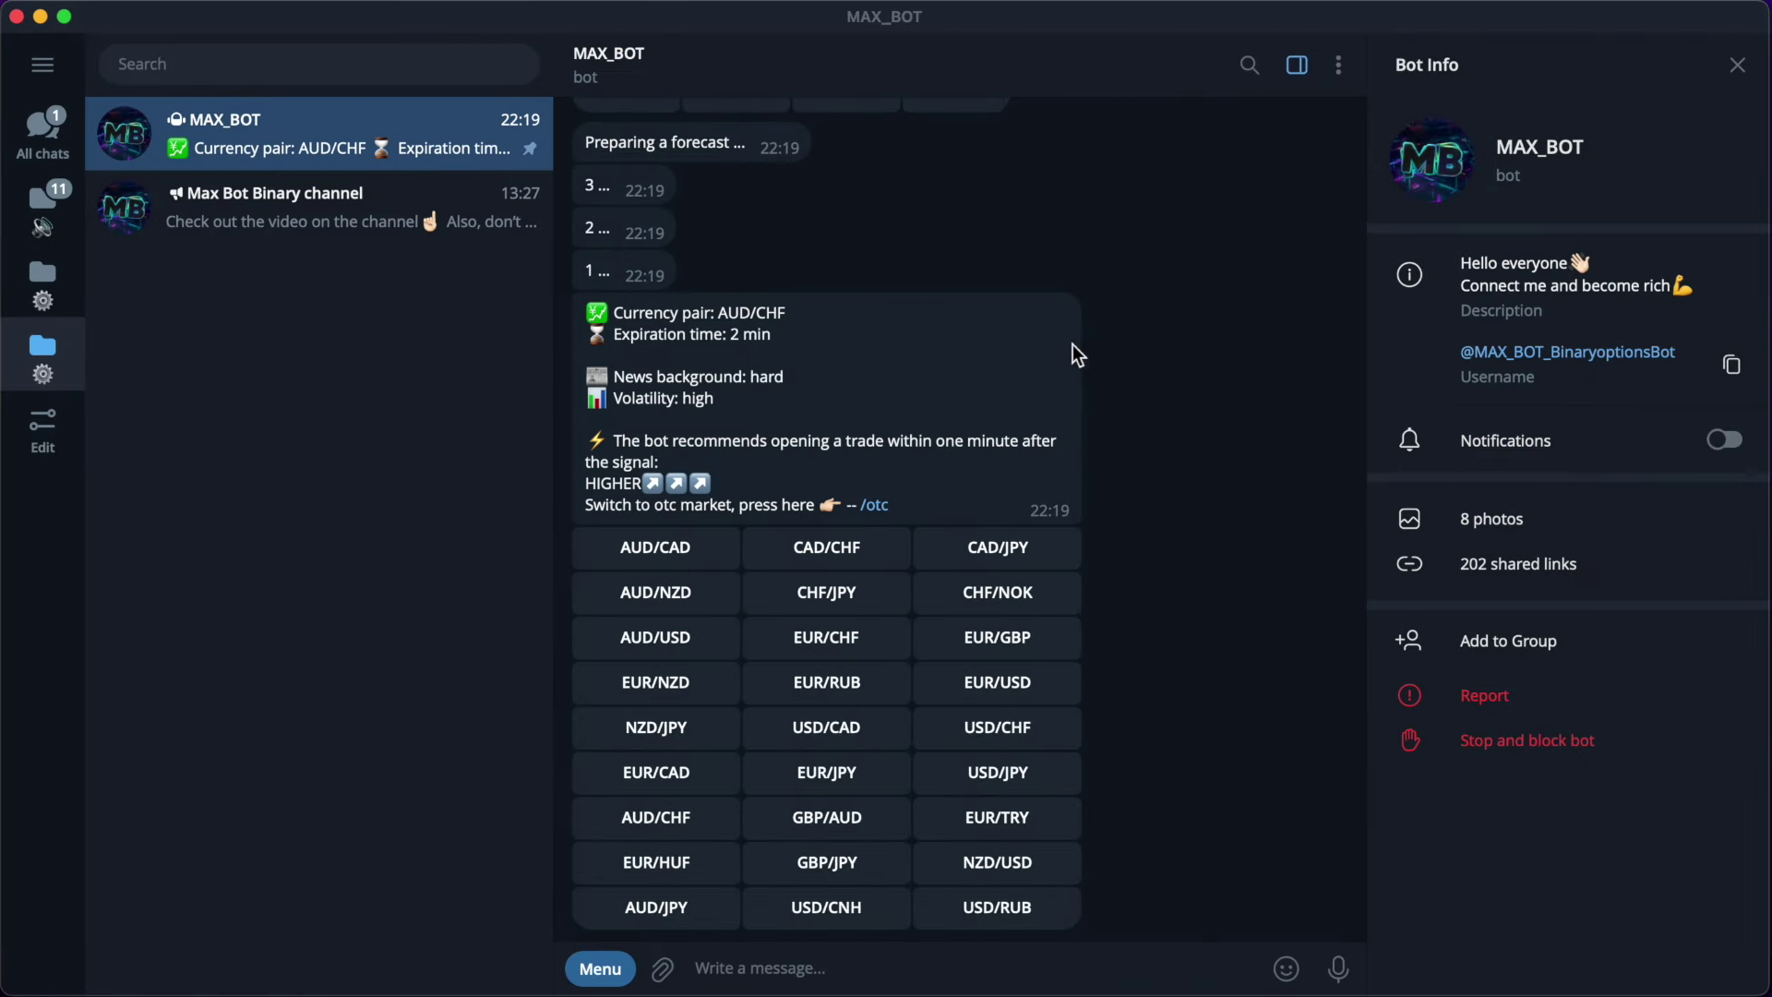
key(super+Tab)
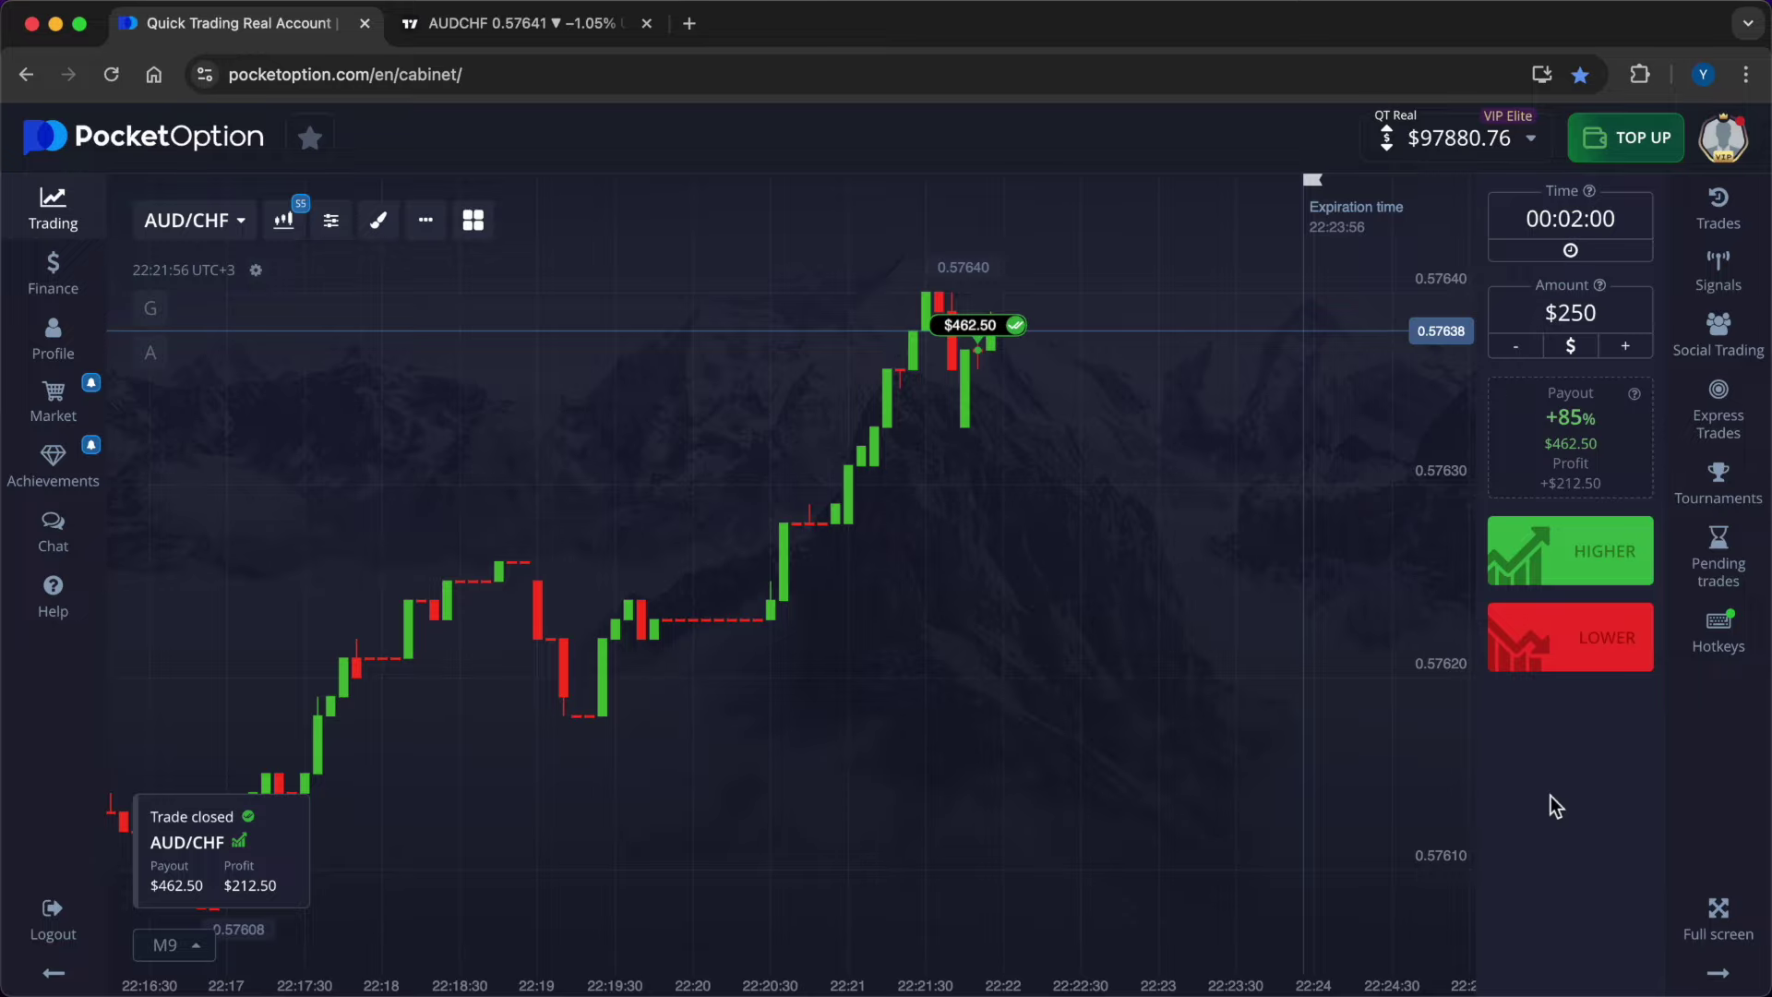
click(968, 325)
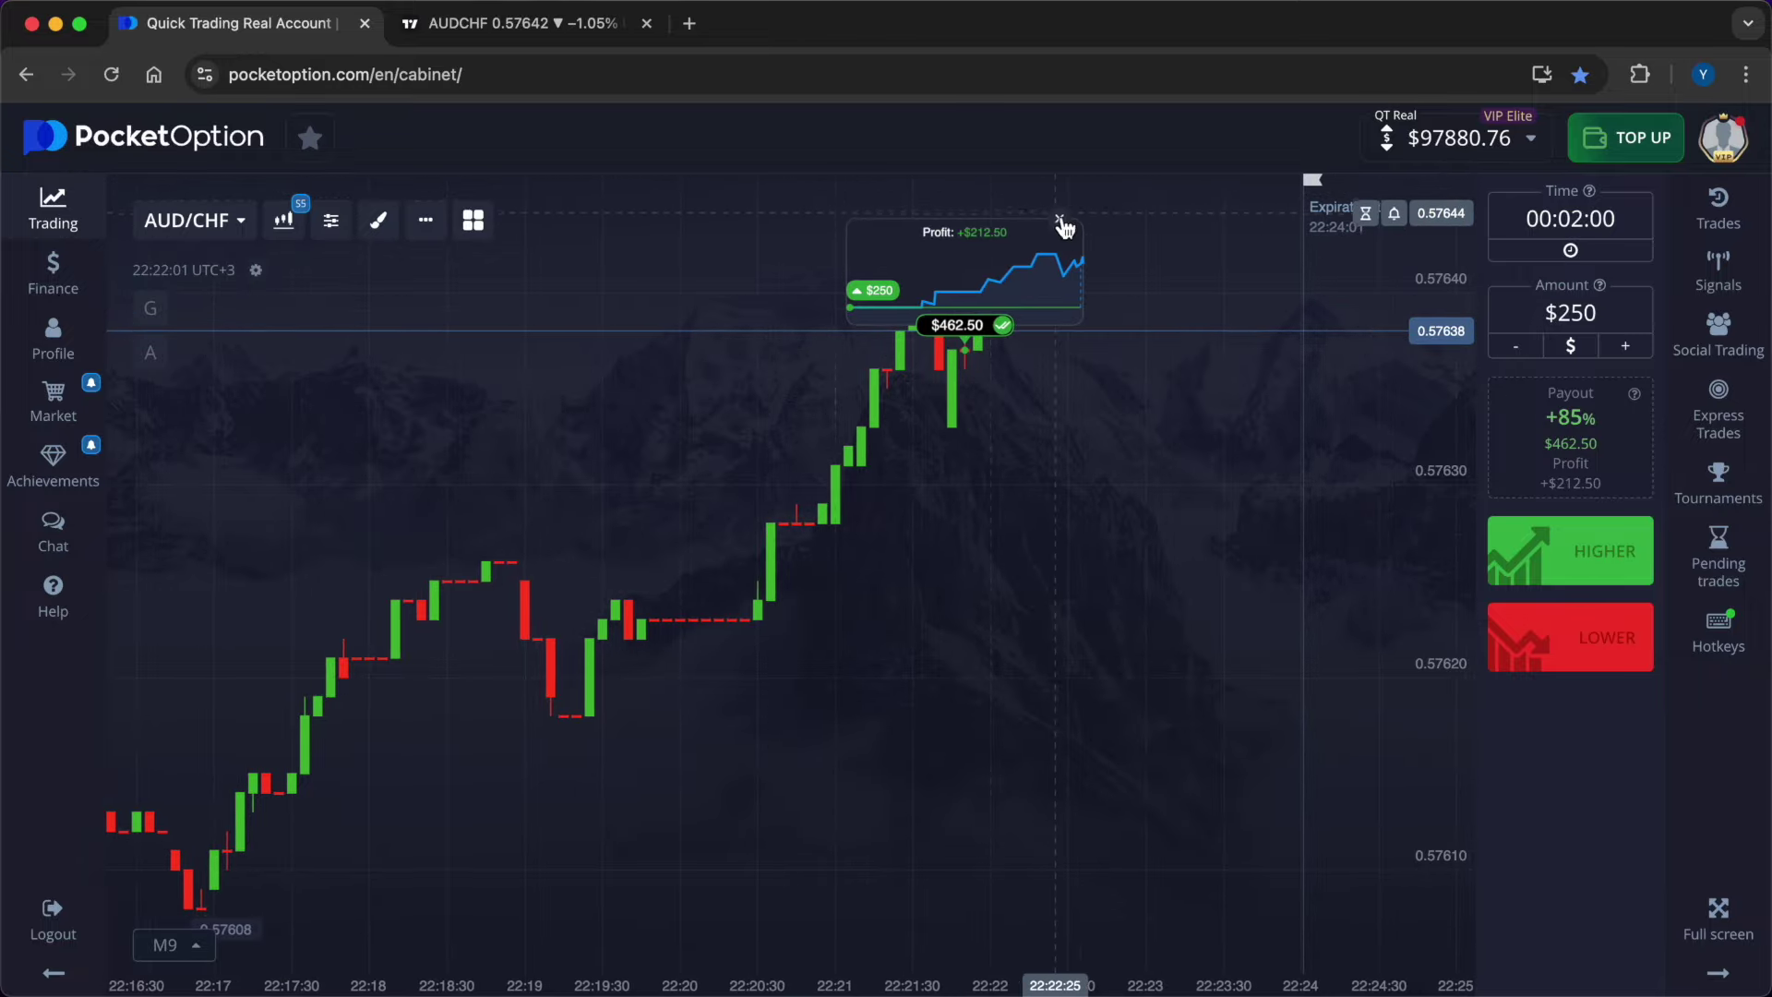
click(1061, 224)
key(super+Tab)
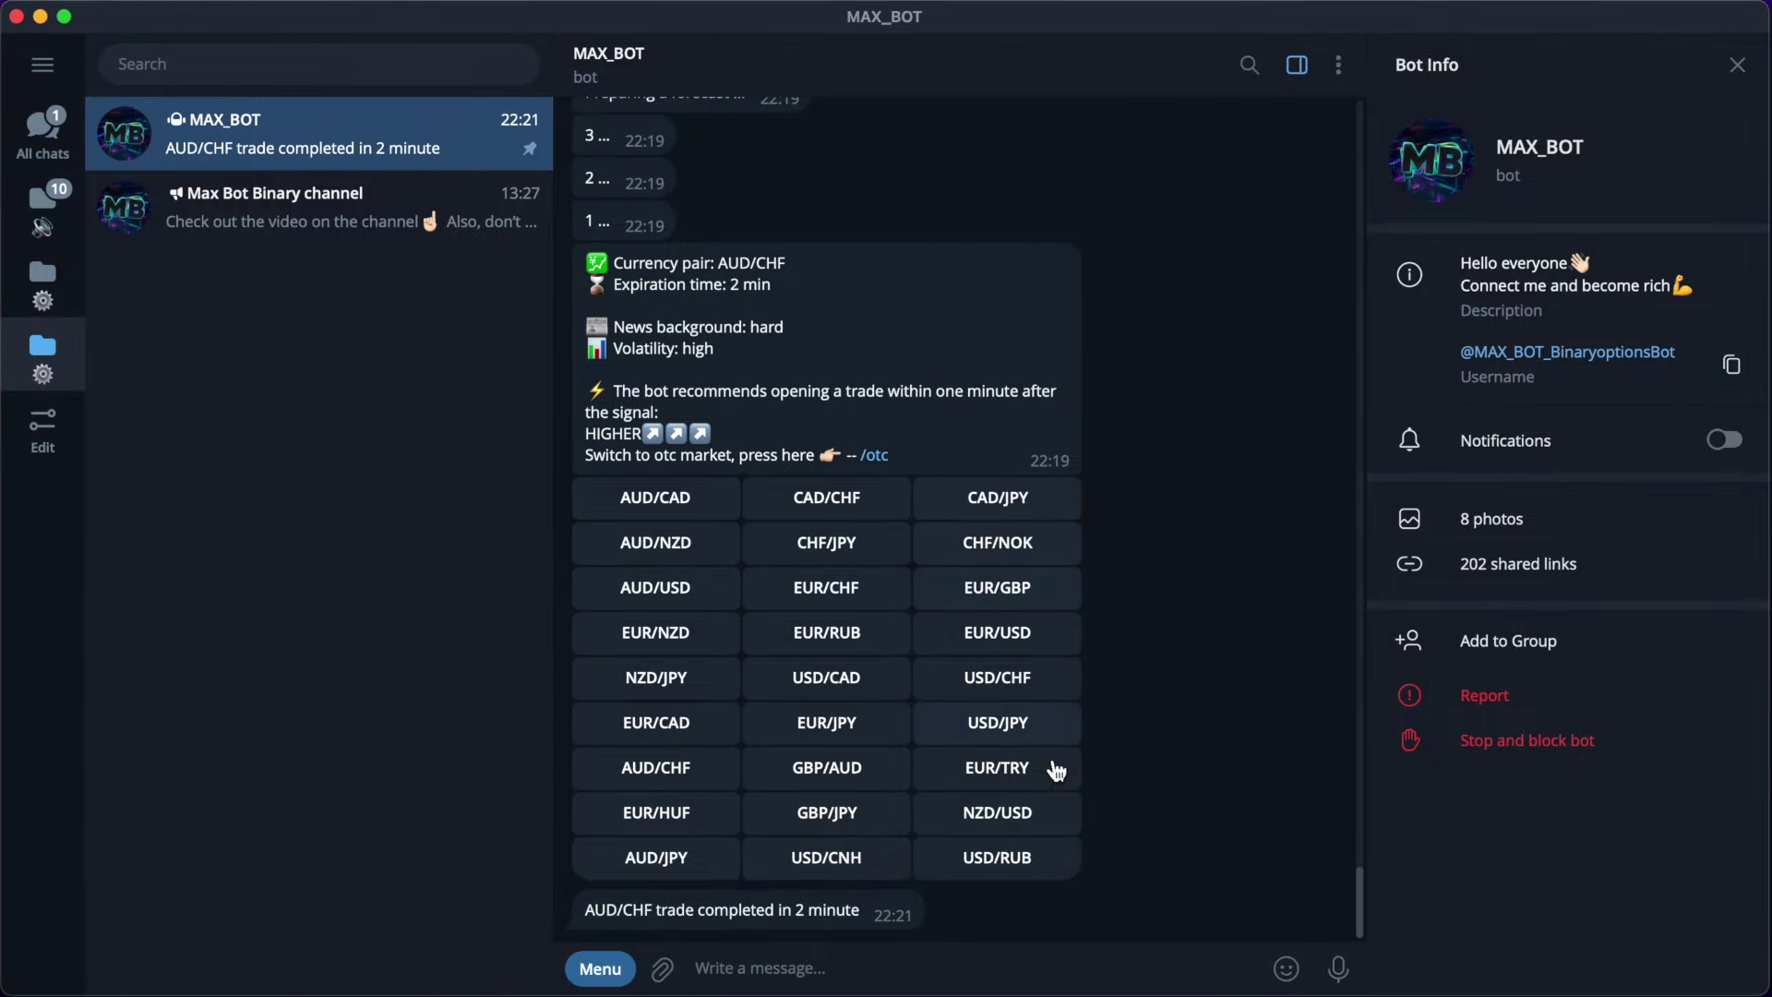
key(ctrl+Left)
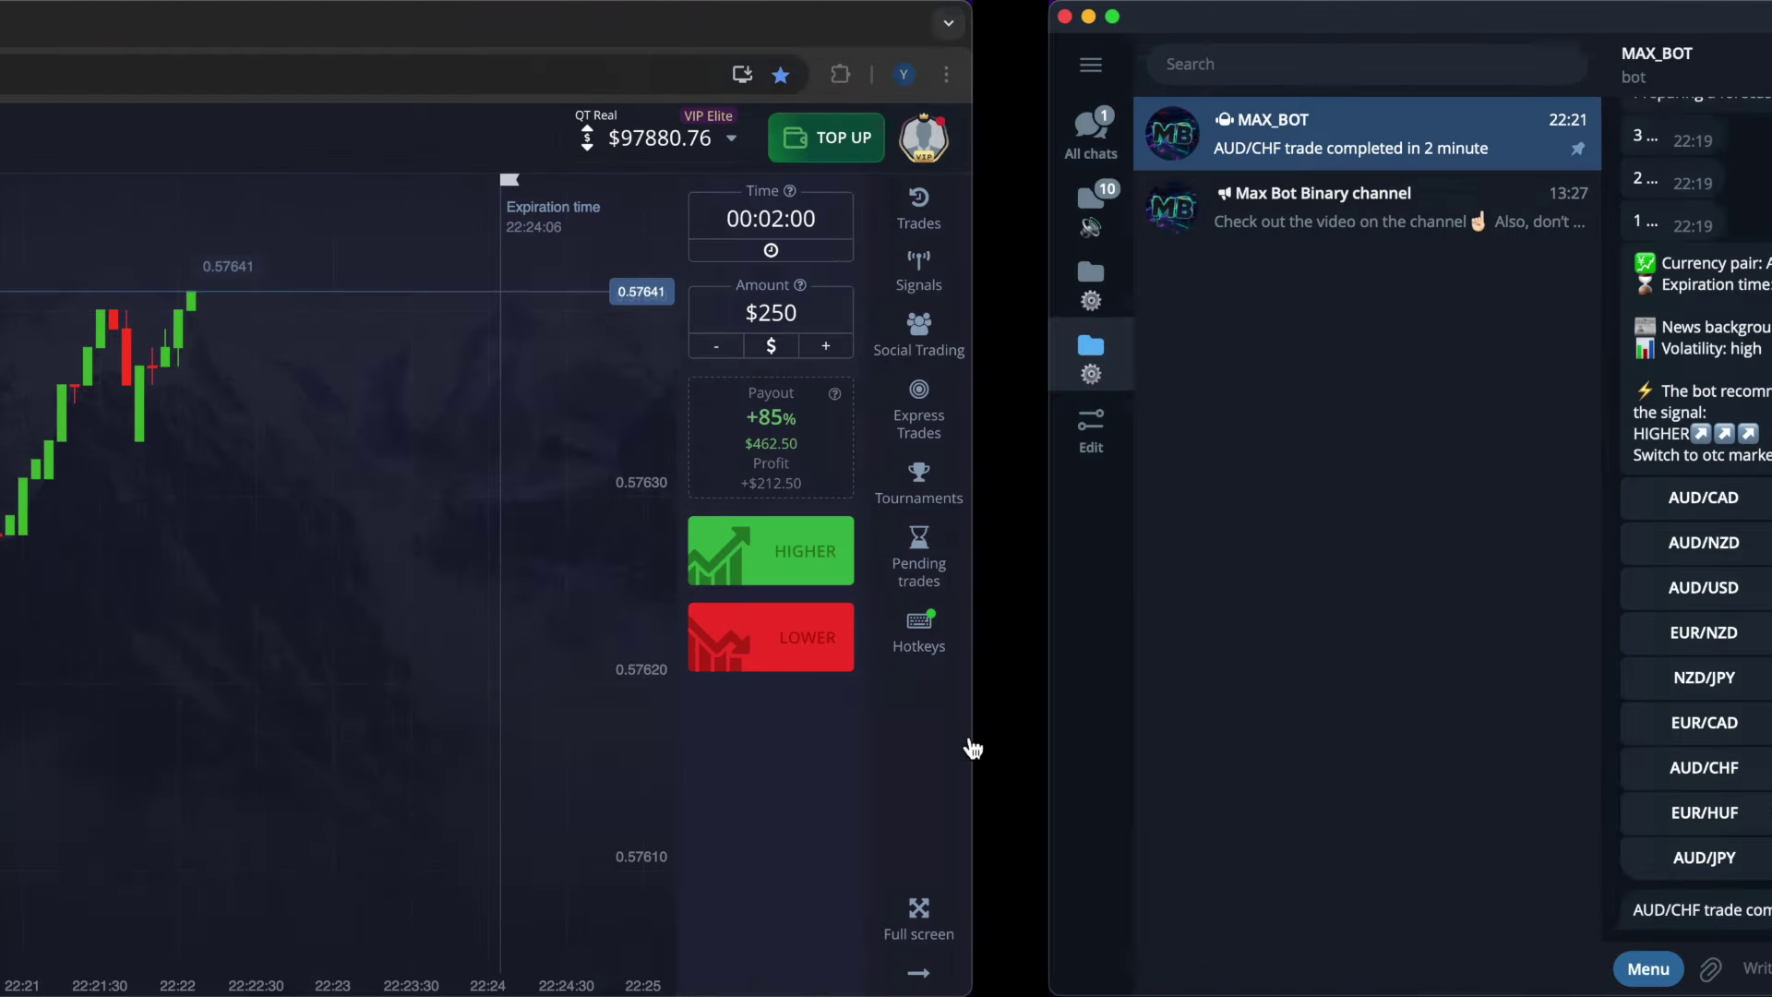
Select GBP/JPY from the Currencies list and raise the amount to $500
click(214, 221)
scroll(575, 682, down, 5)
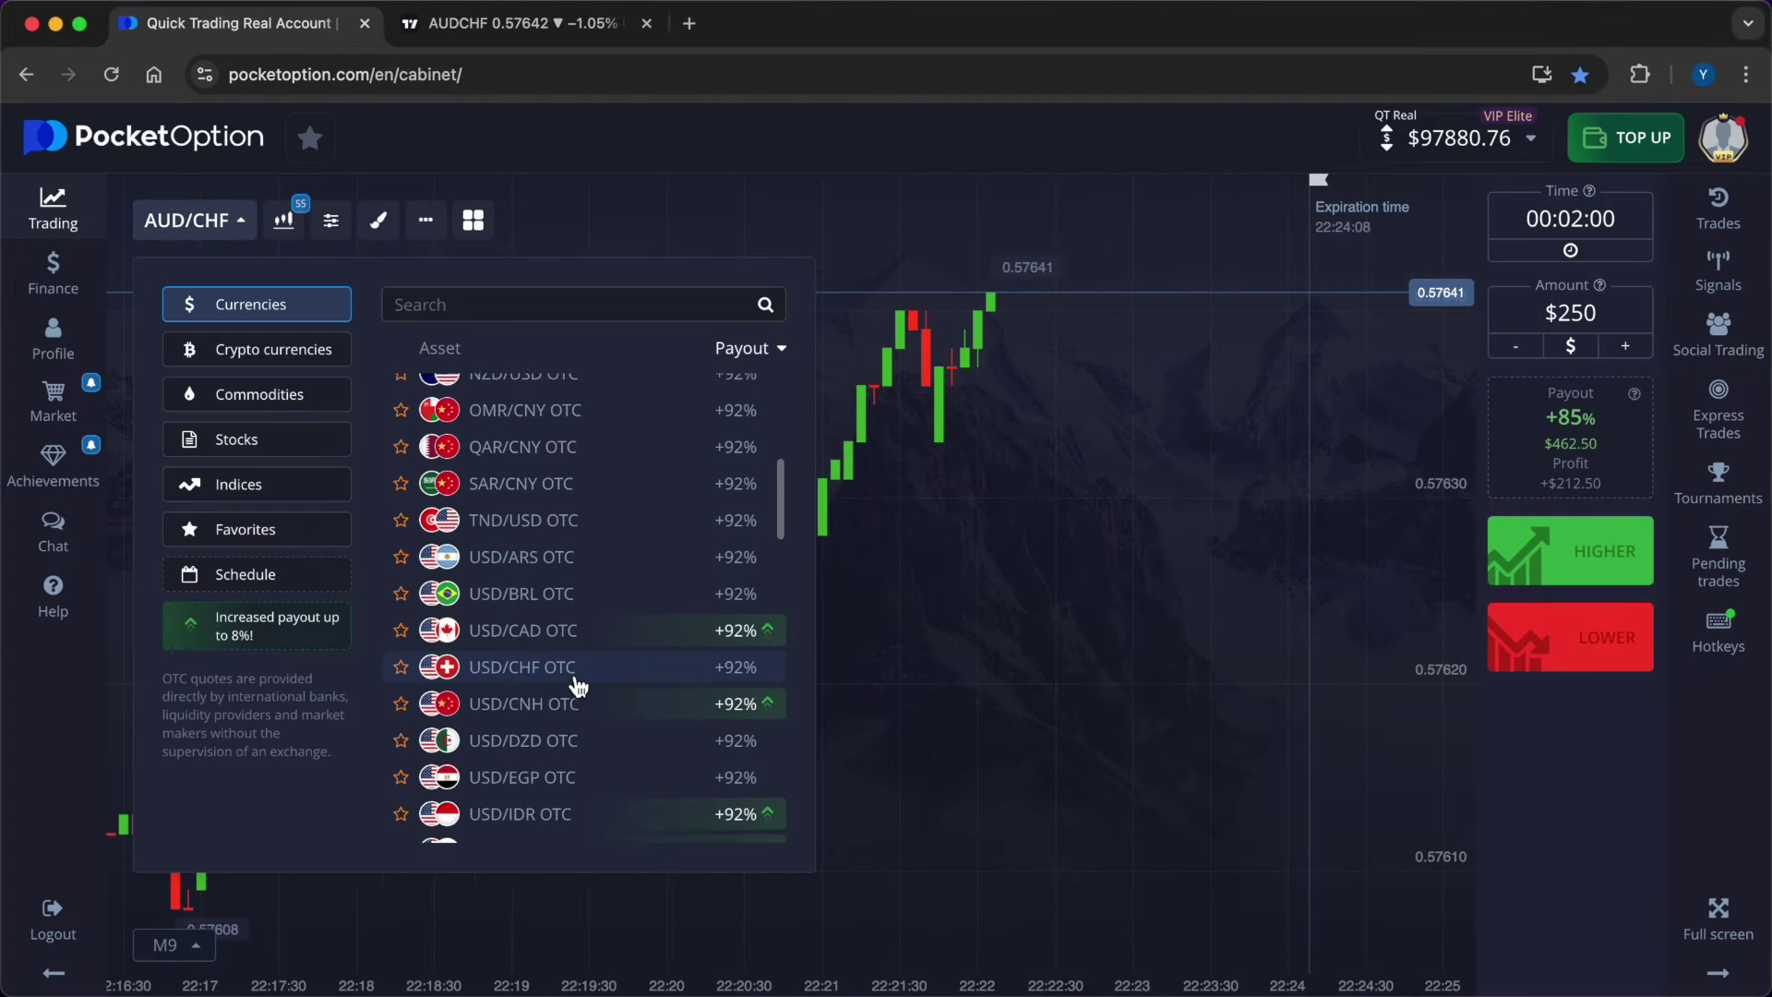
scroll(578, 681, down, 5)
scroll(577, 683, down, 3)
scroll(587, 659, down, 3)
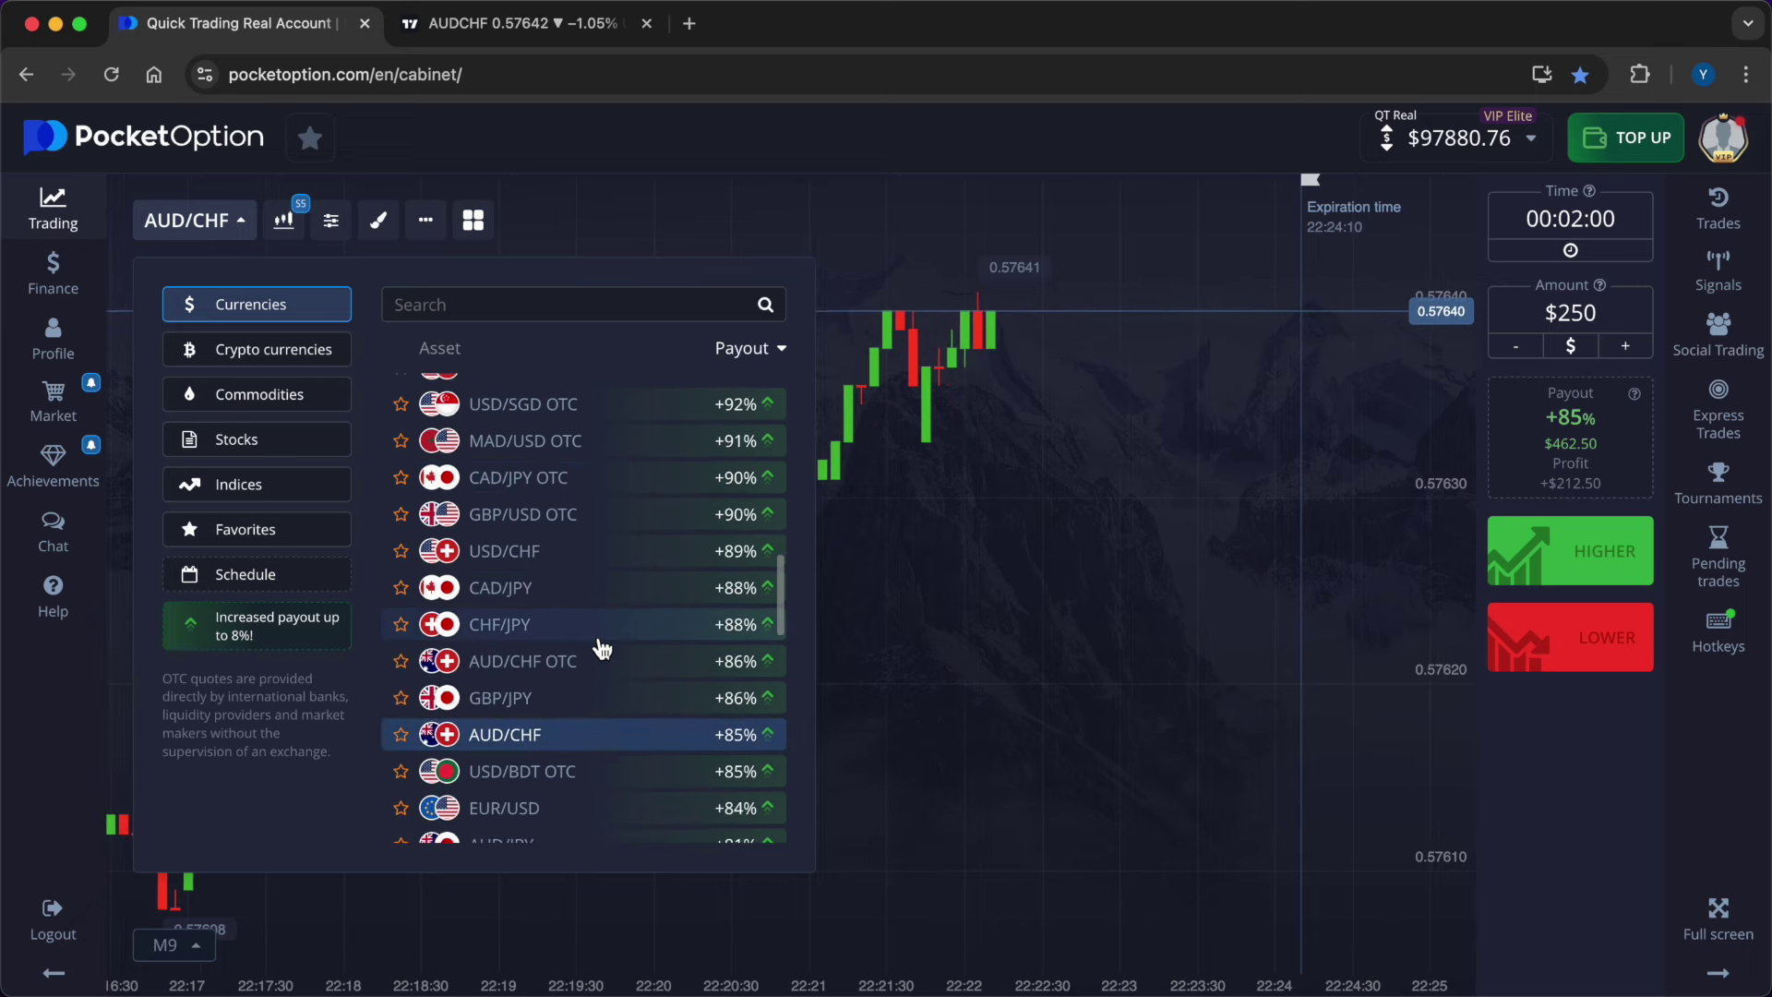
click(577, 709)
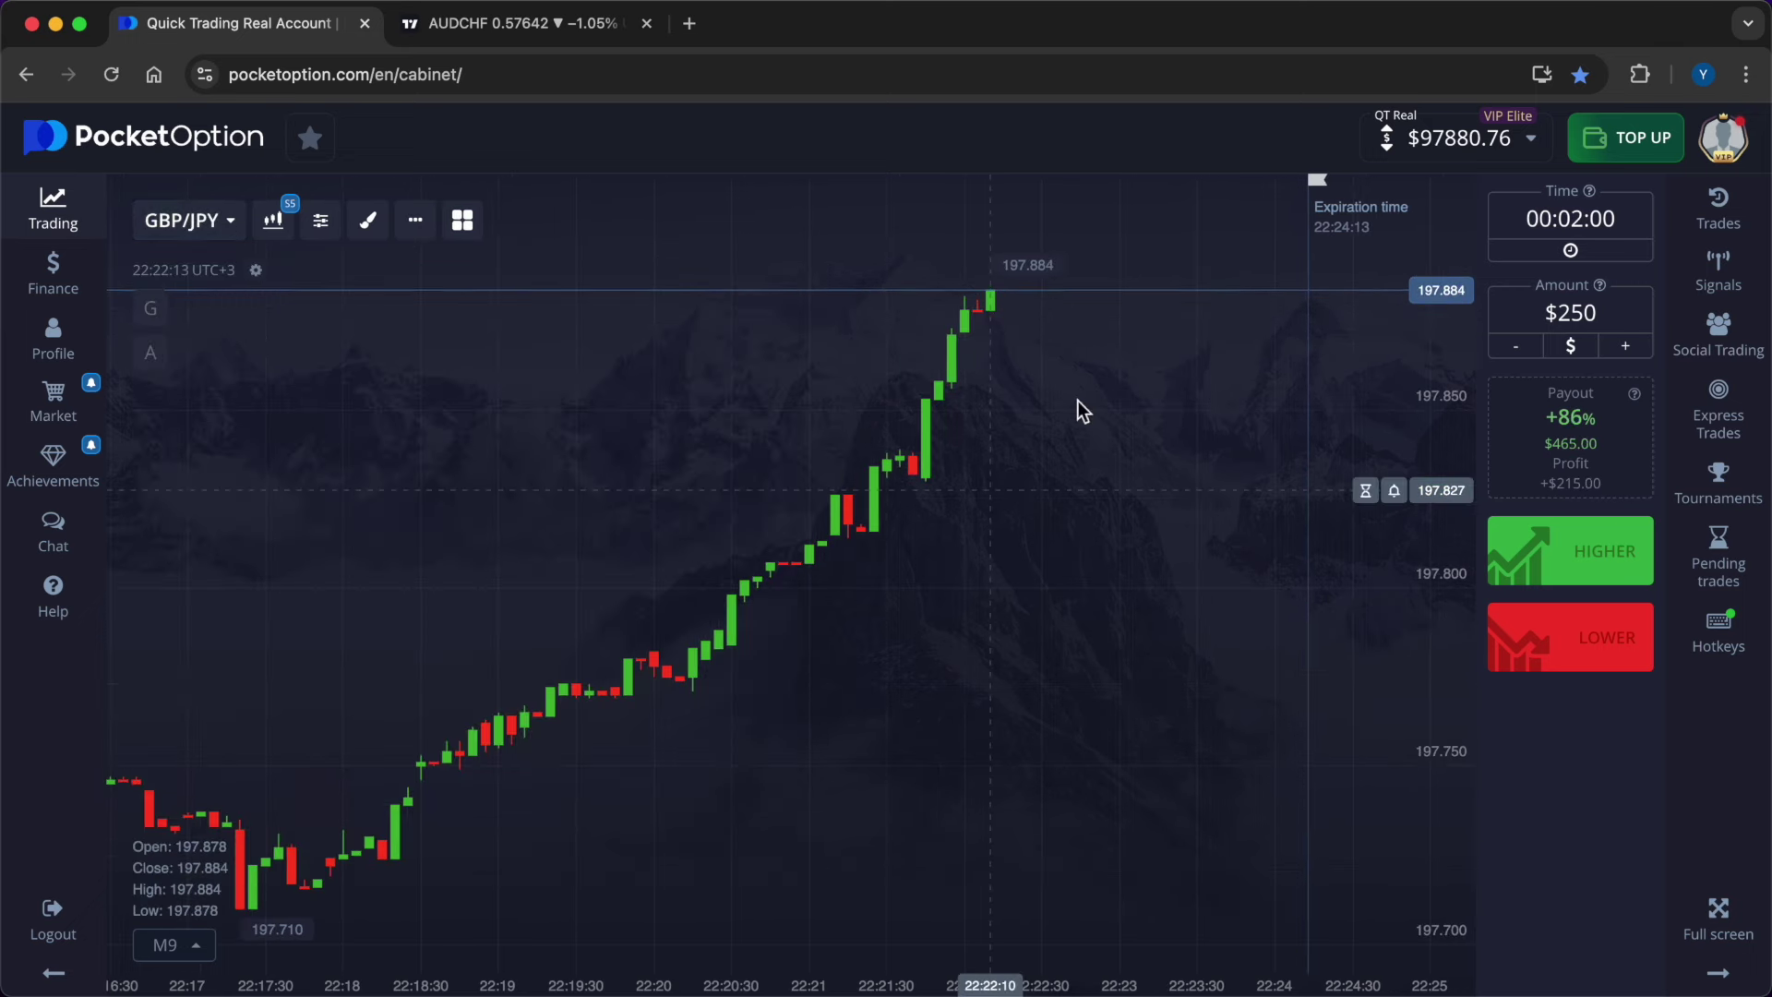
click(1638, 351)
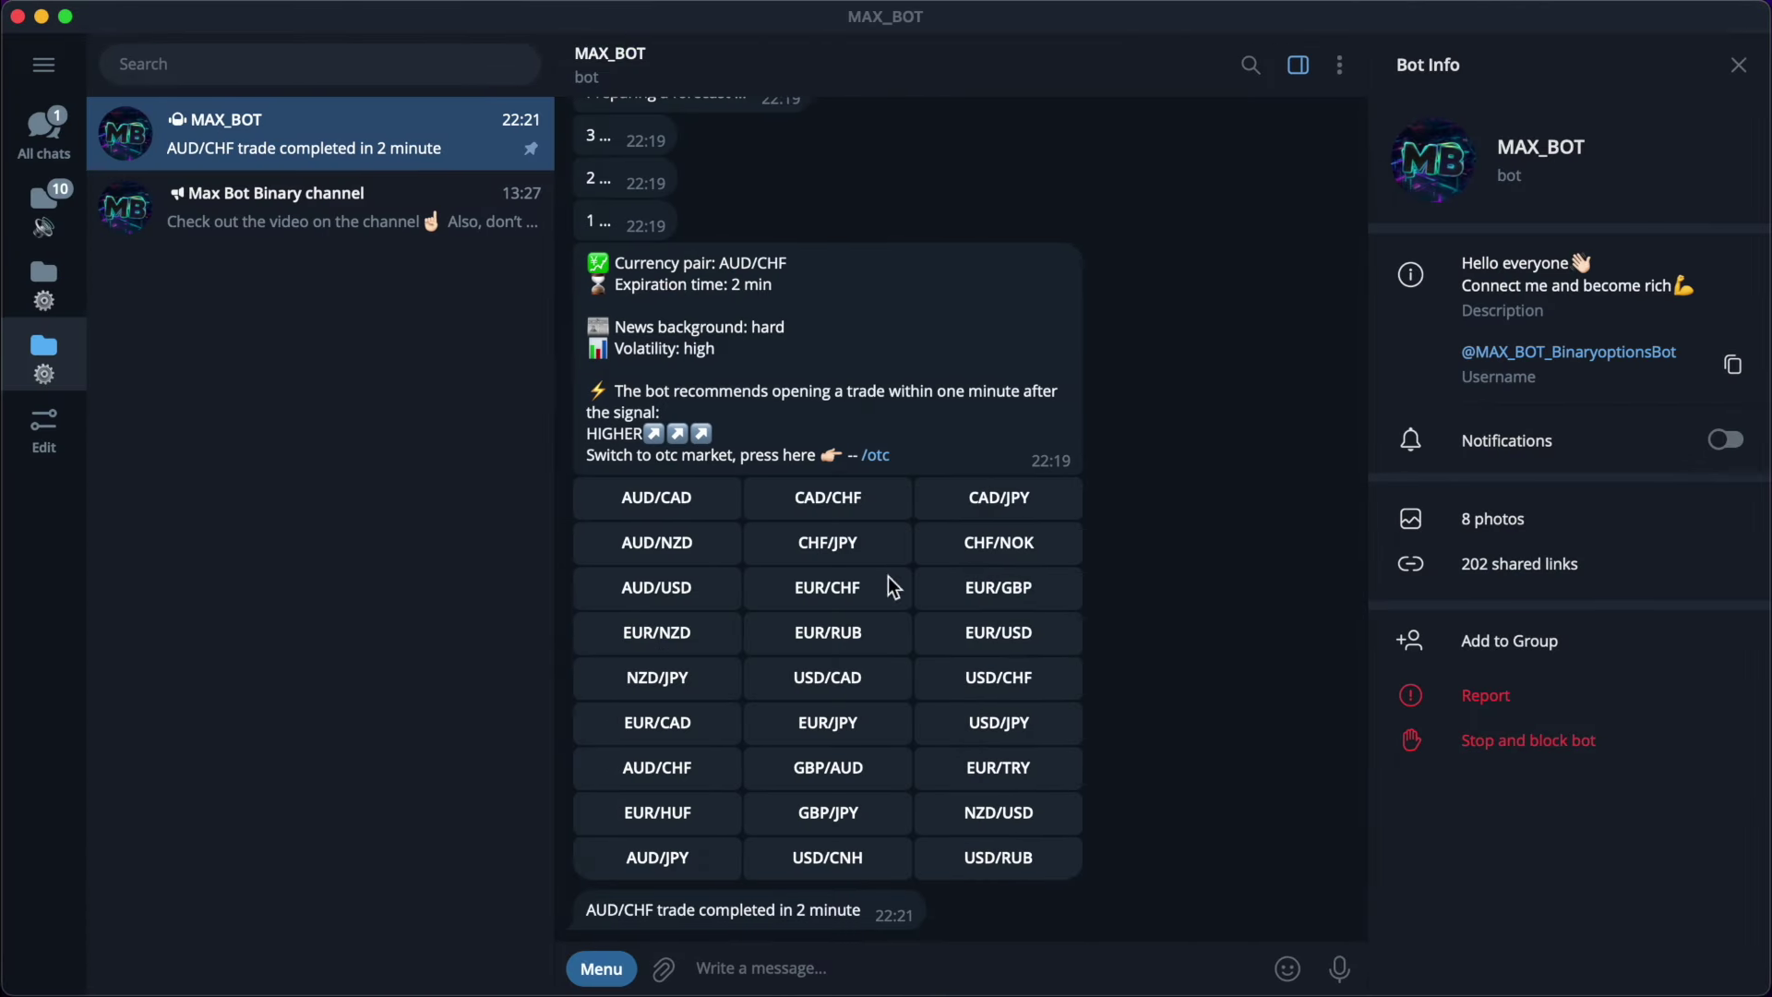
Request MAX_BOT's 2-minute GBP/JPY forecast and react to it with a heart
click(828, 812)
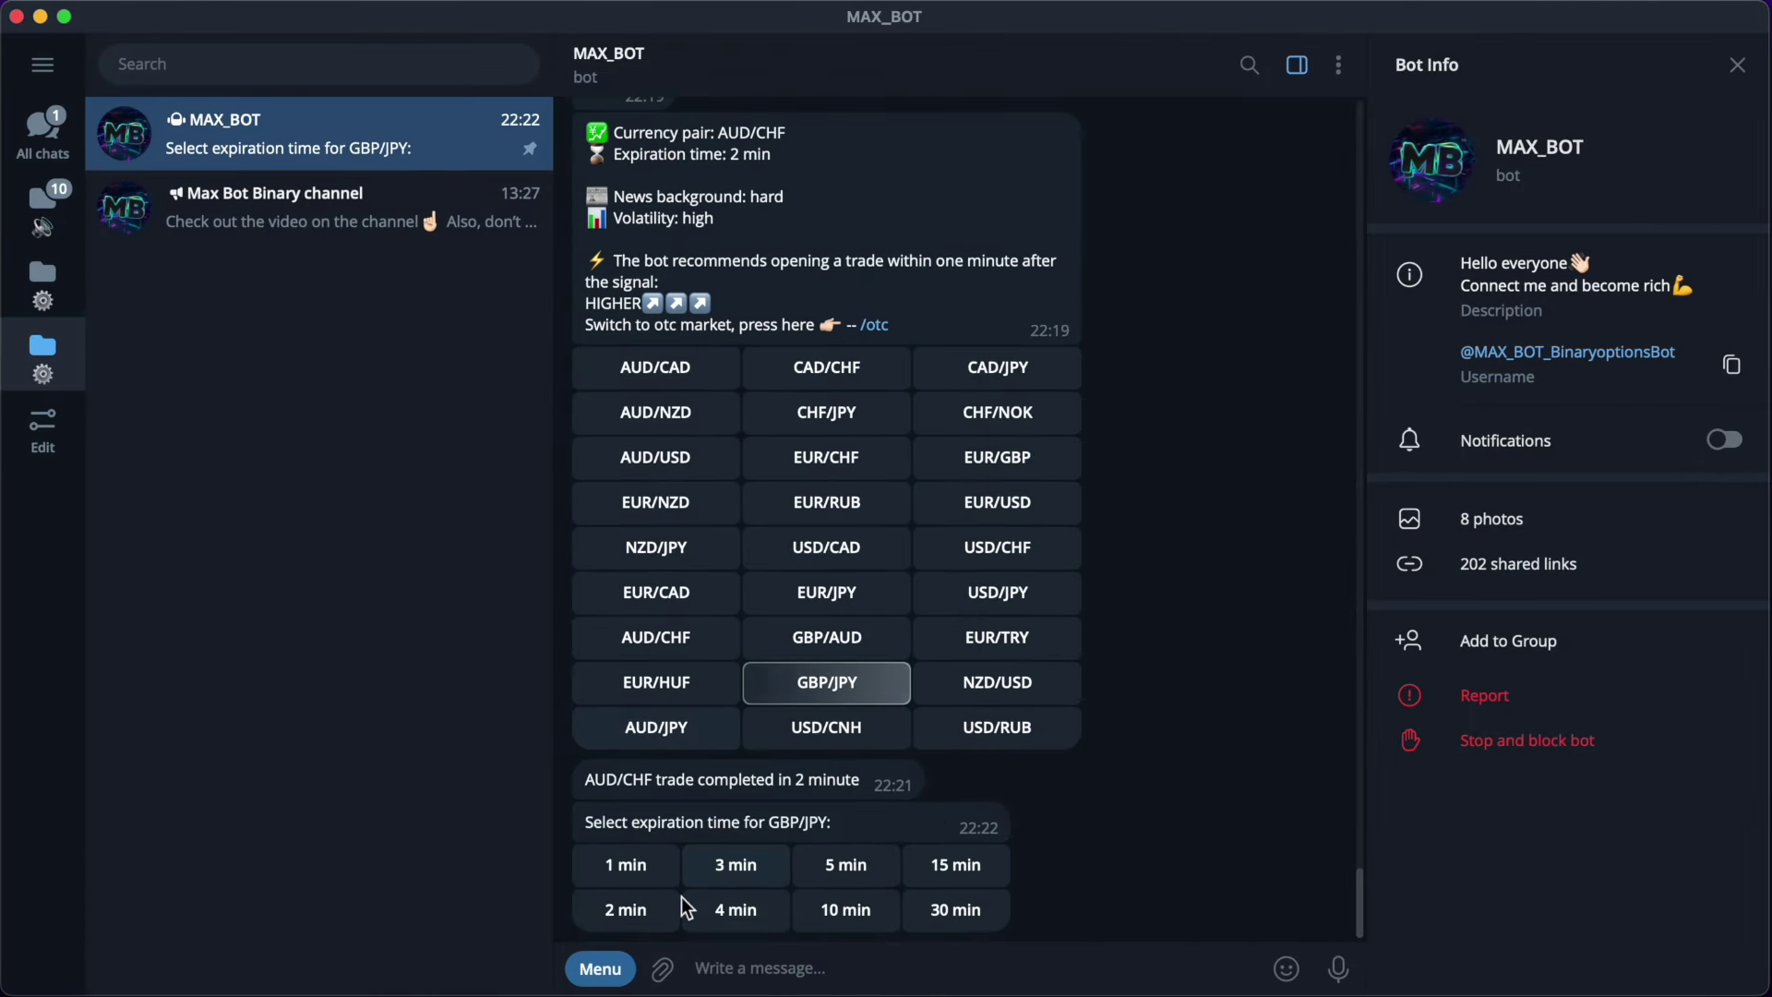
click(620, 907)
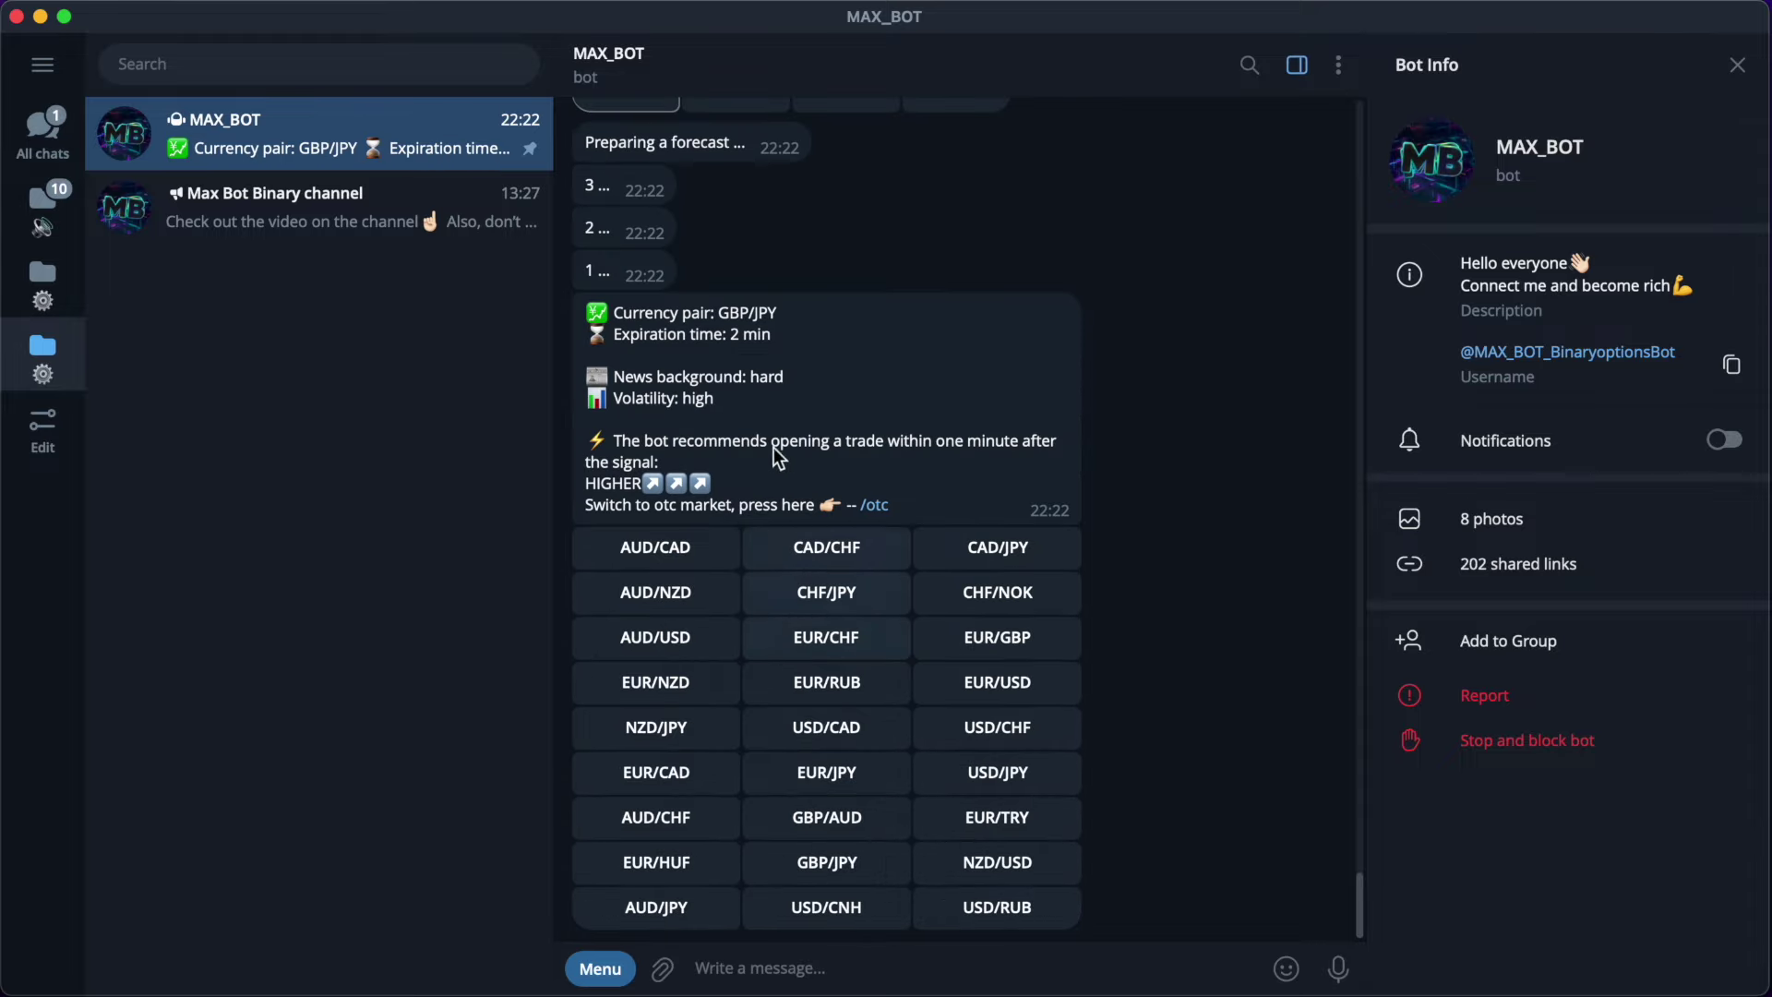
double_click(1003, 434)
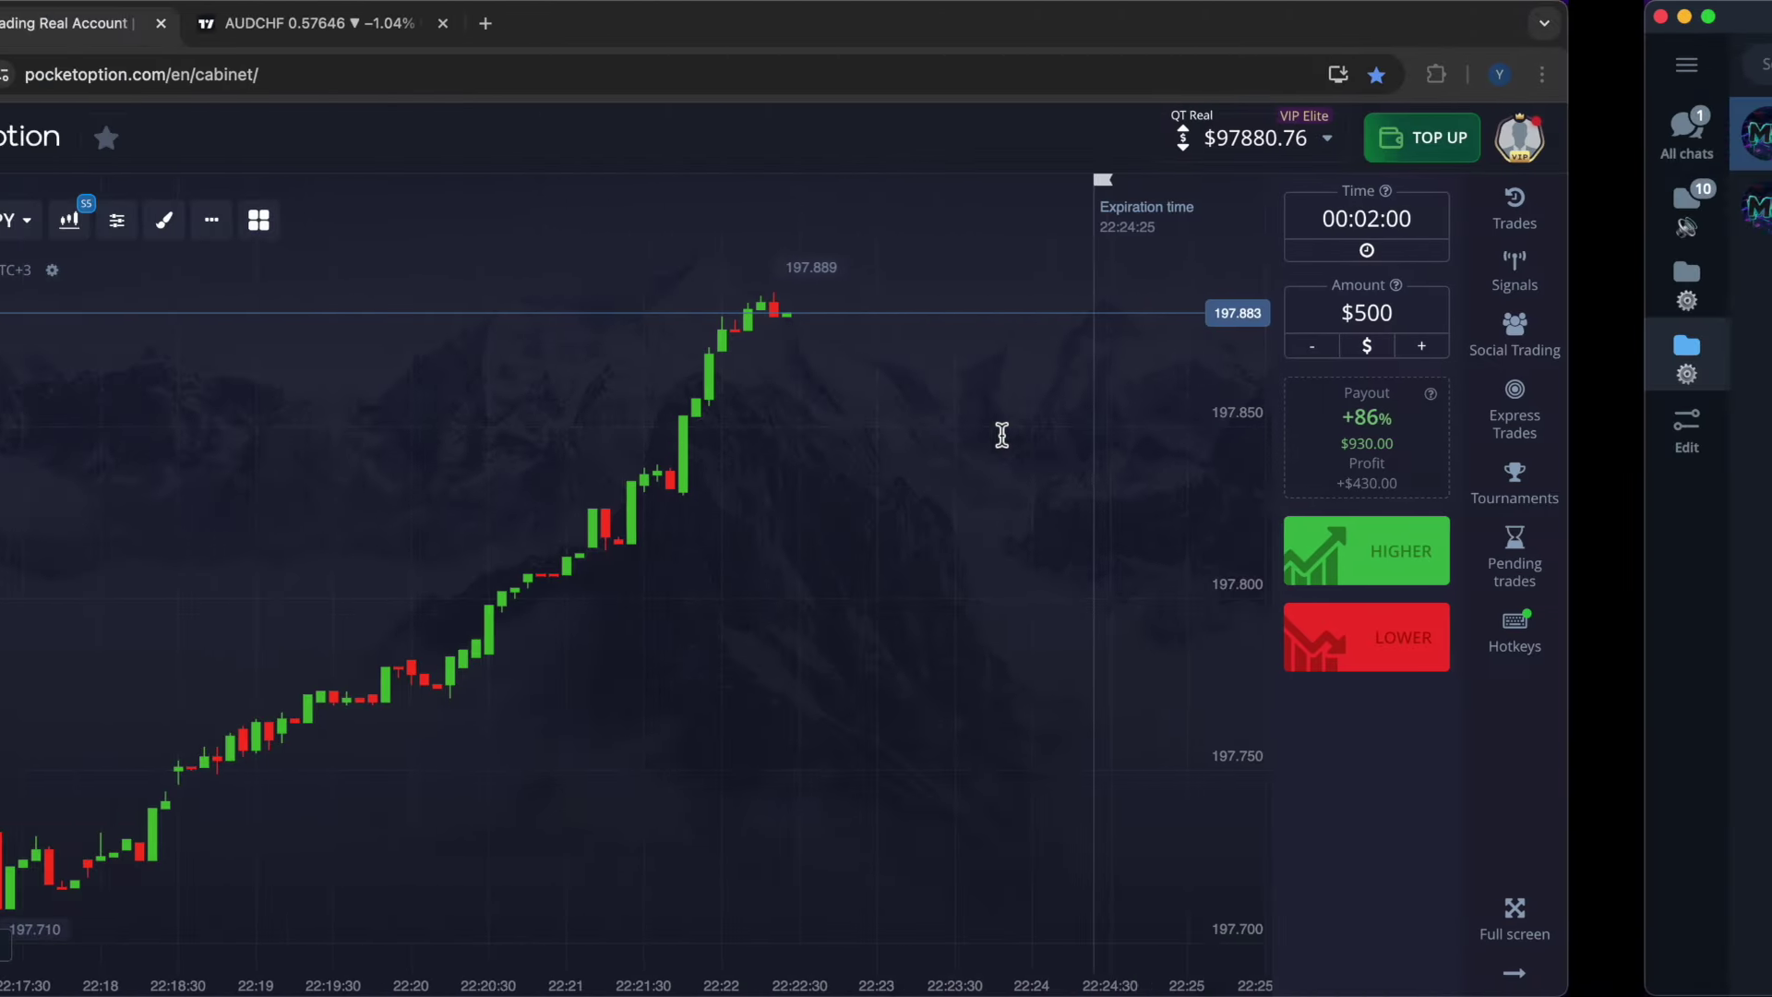
Open a $500 HIGHER GBP/JPY trade on Pocket Option
click(1531, 566)
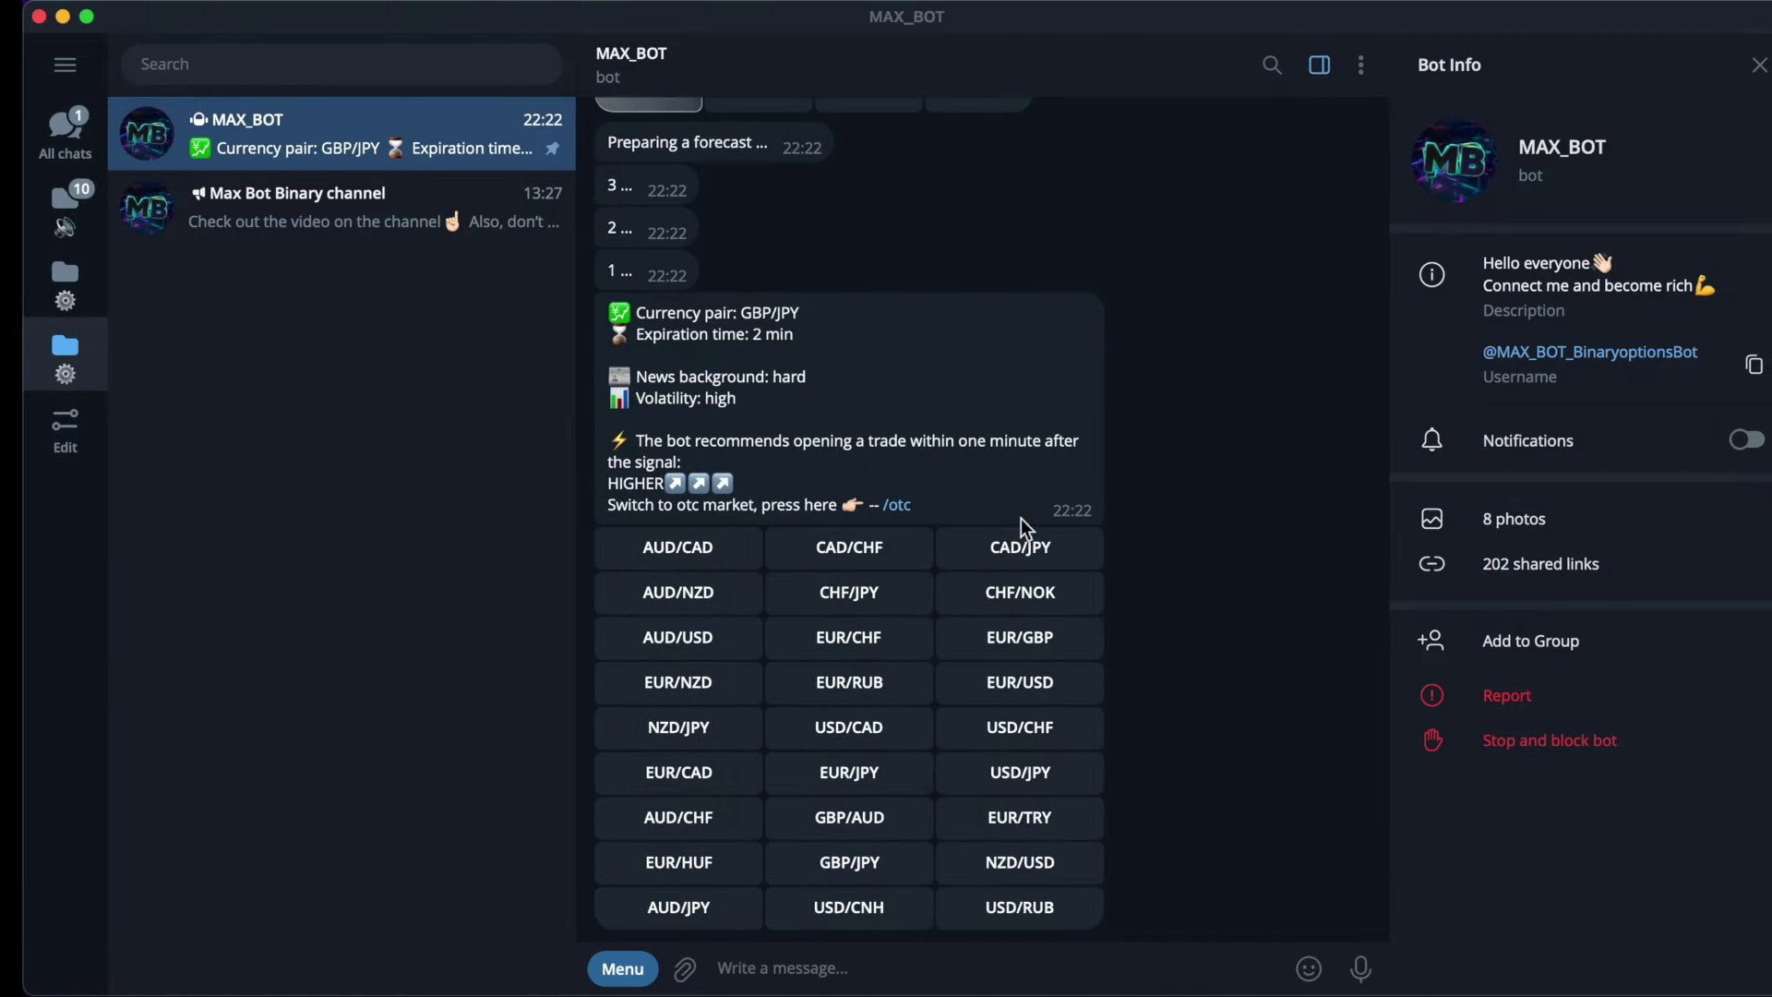
drag(720, 313, 783, 316)
key(ctrl+c)
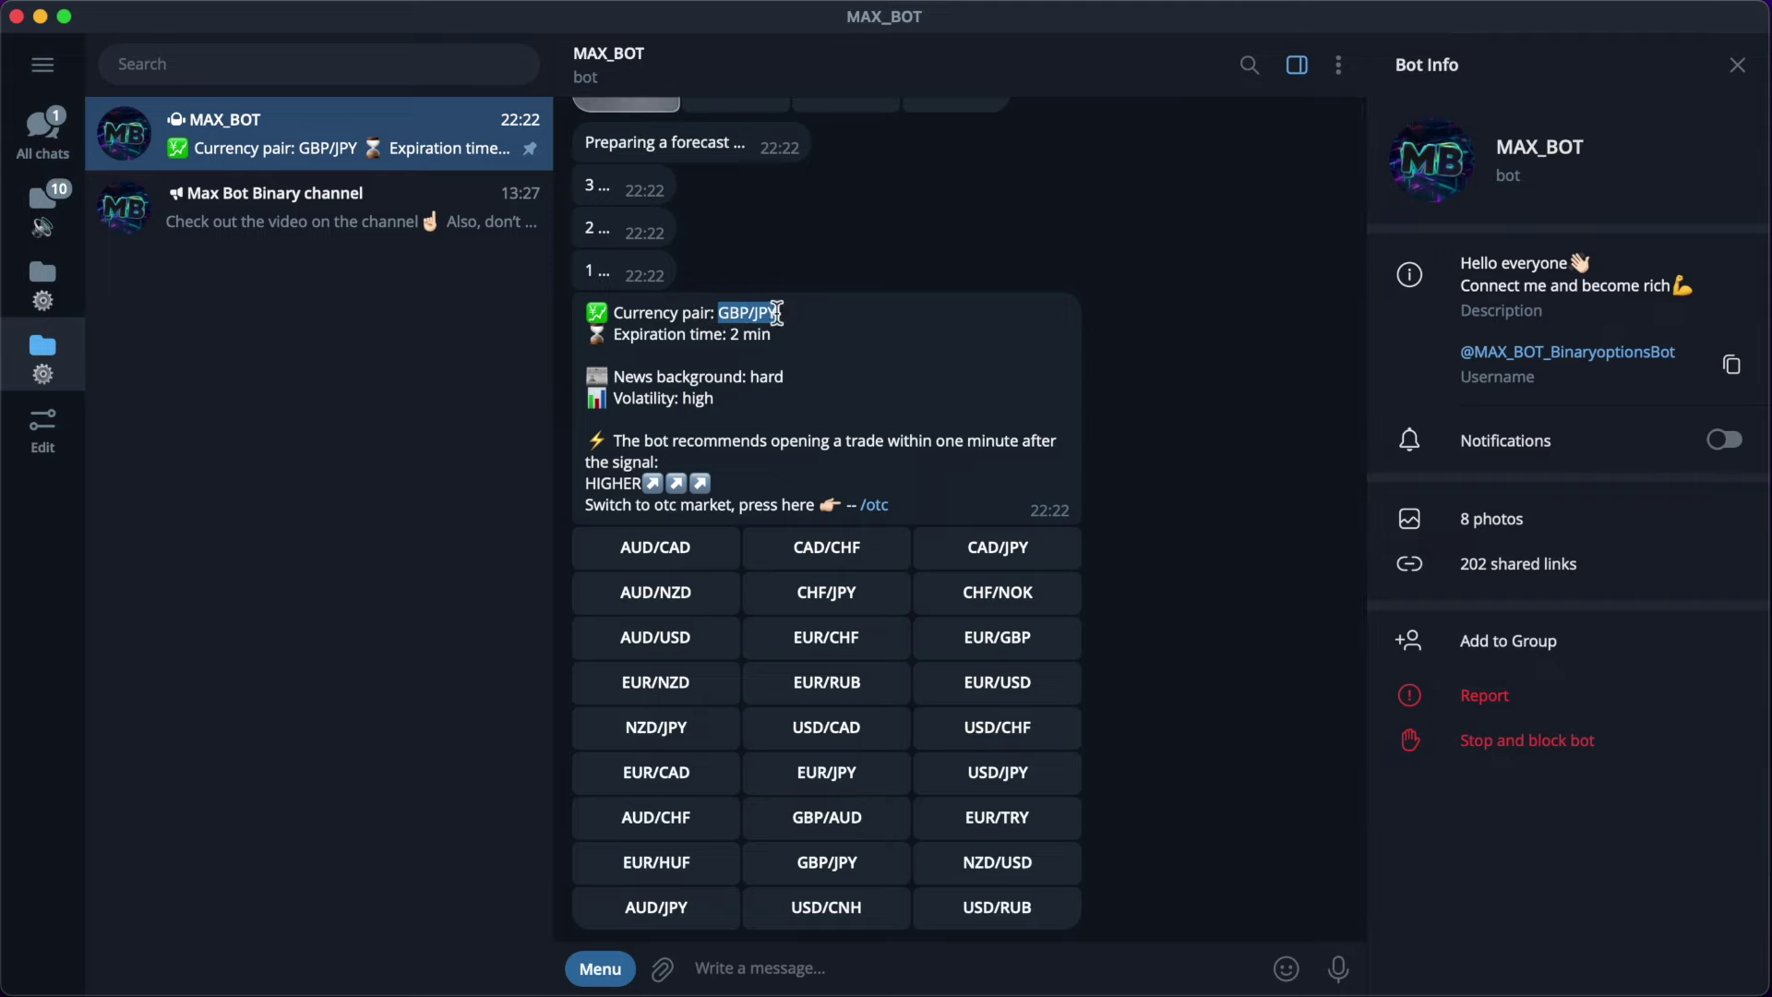
click(773, 320)
key(ctrl+Left)
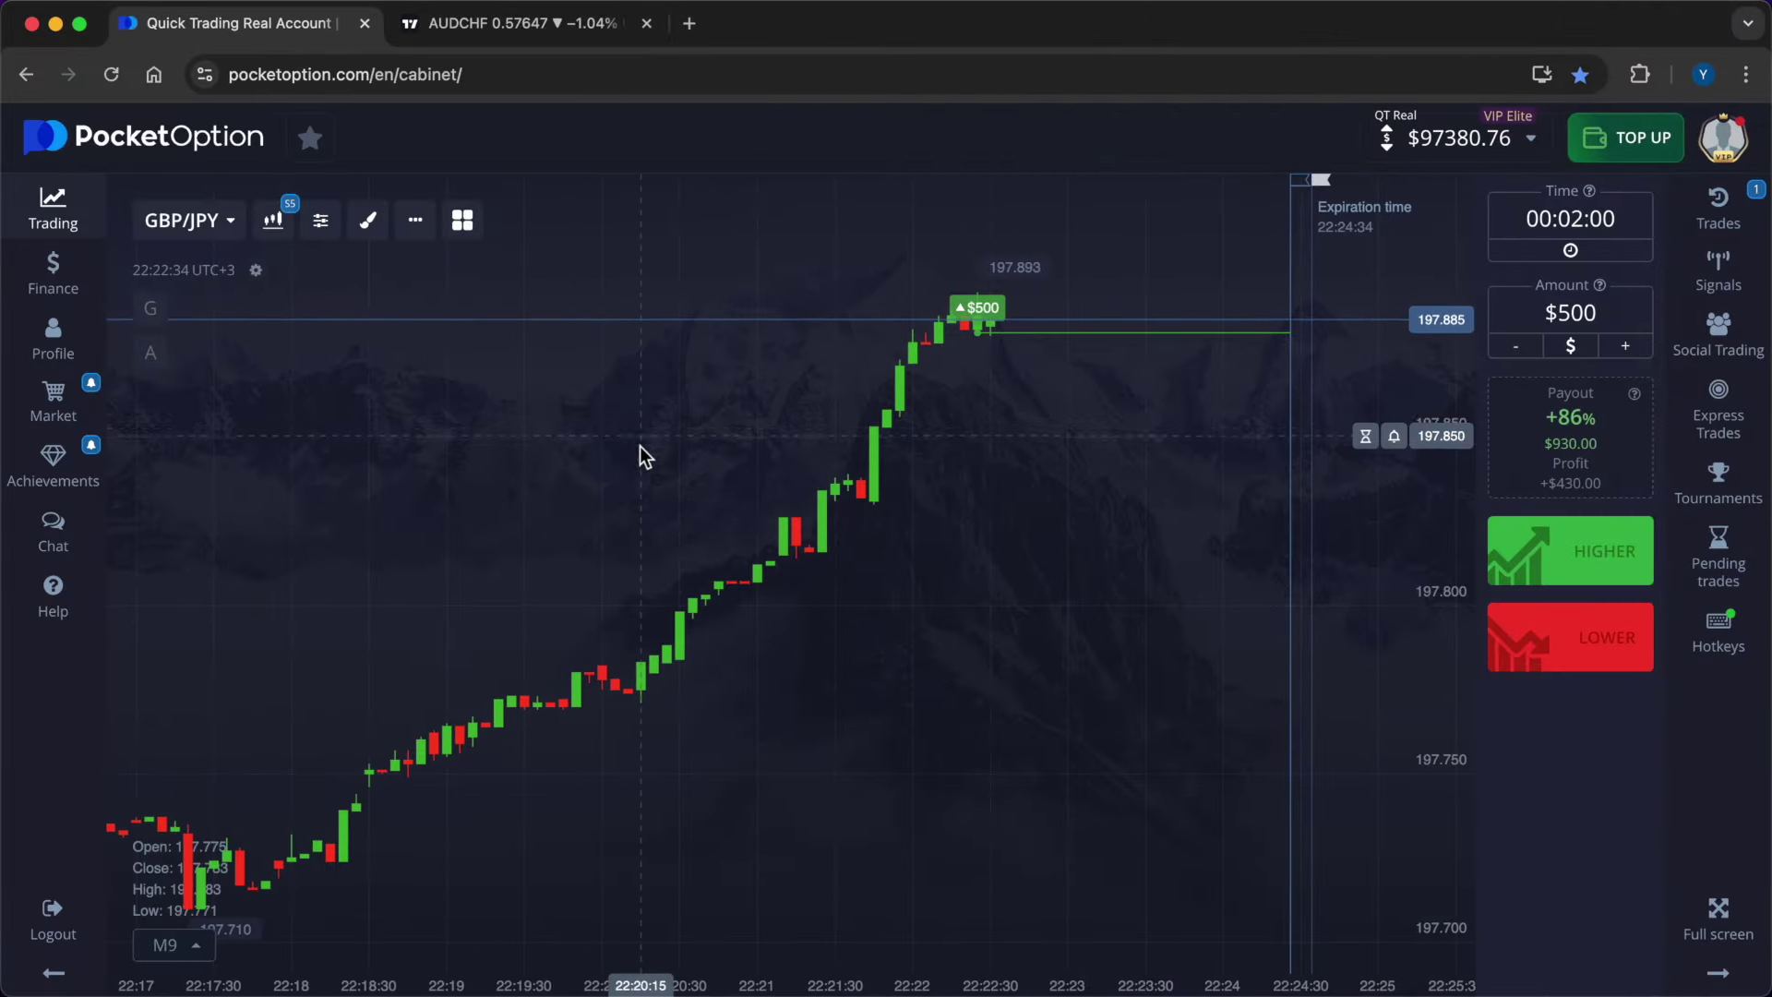
click(455, 23)
Search 'GBPJPY' in Symbol Search and load that chart in place of AUDCHF
click(180, 174)
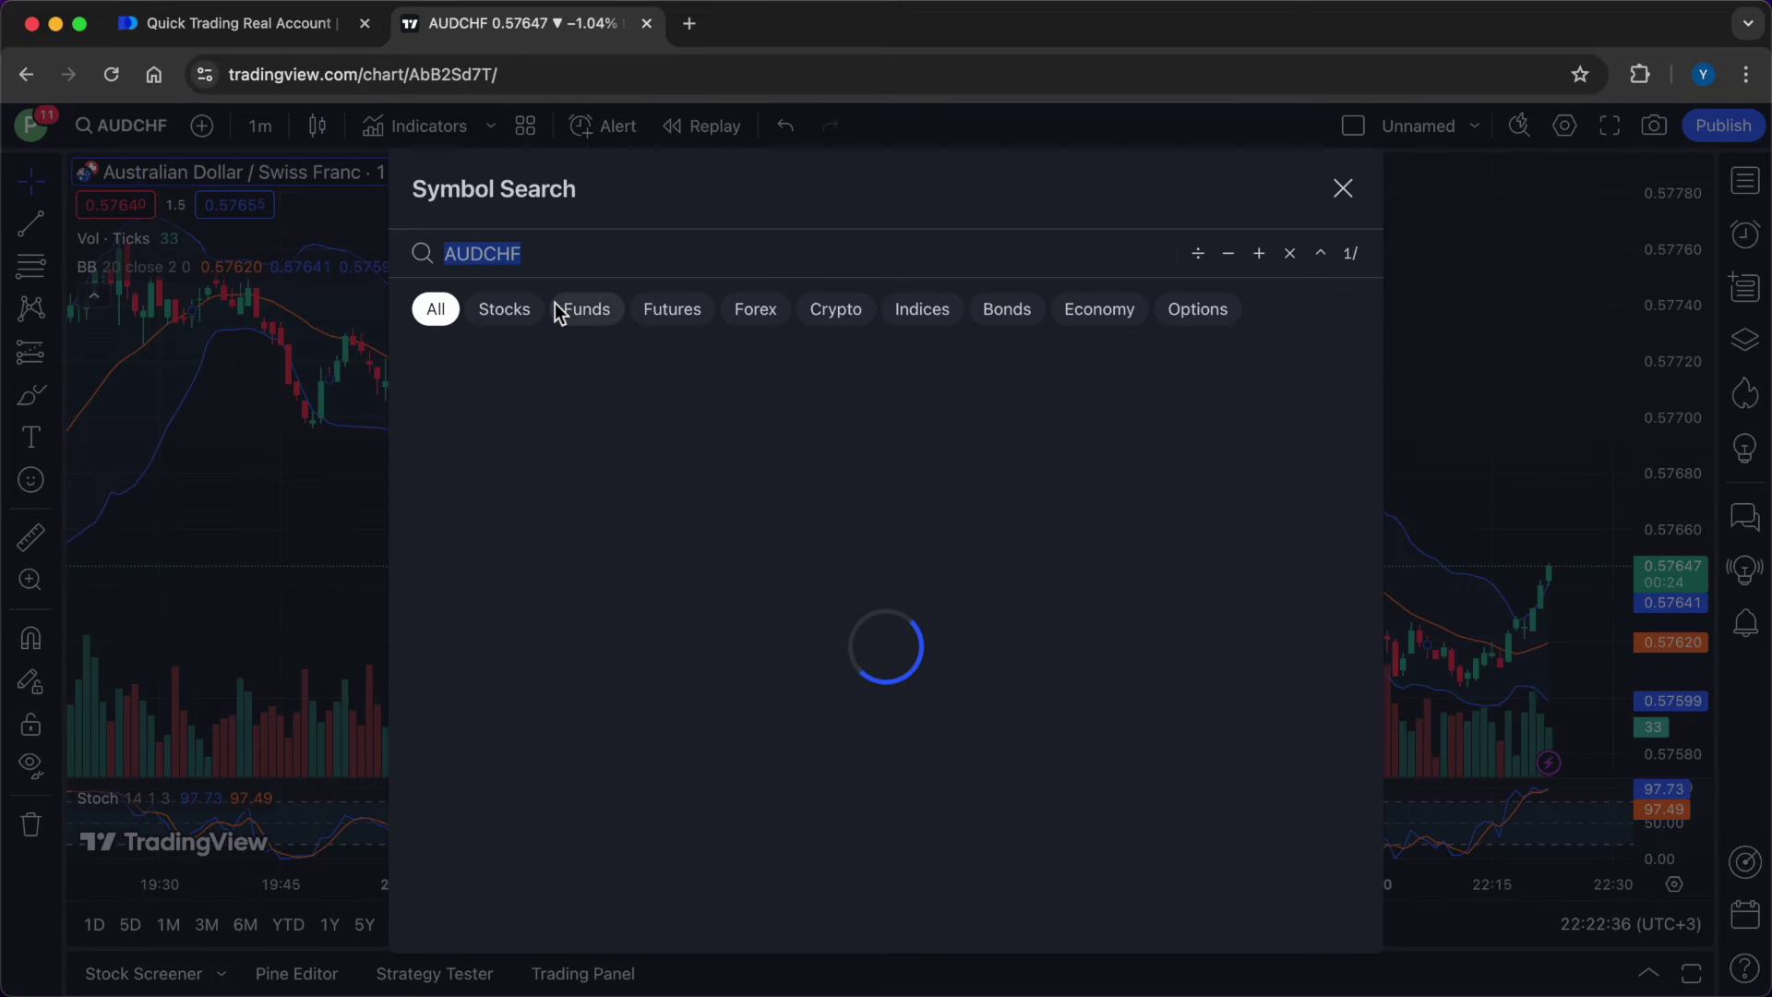
key(ctrl+v)
click(487, 252)
key(BackSpace)
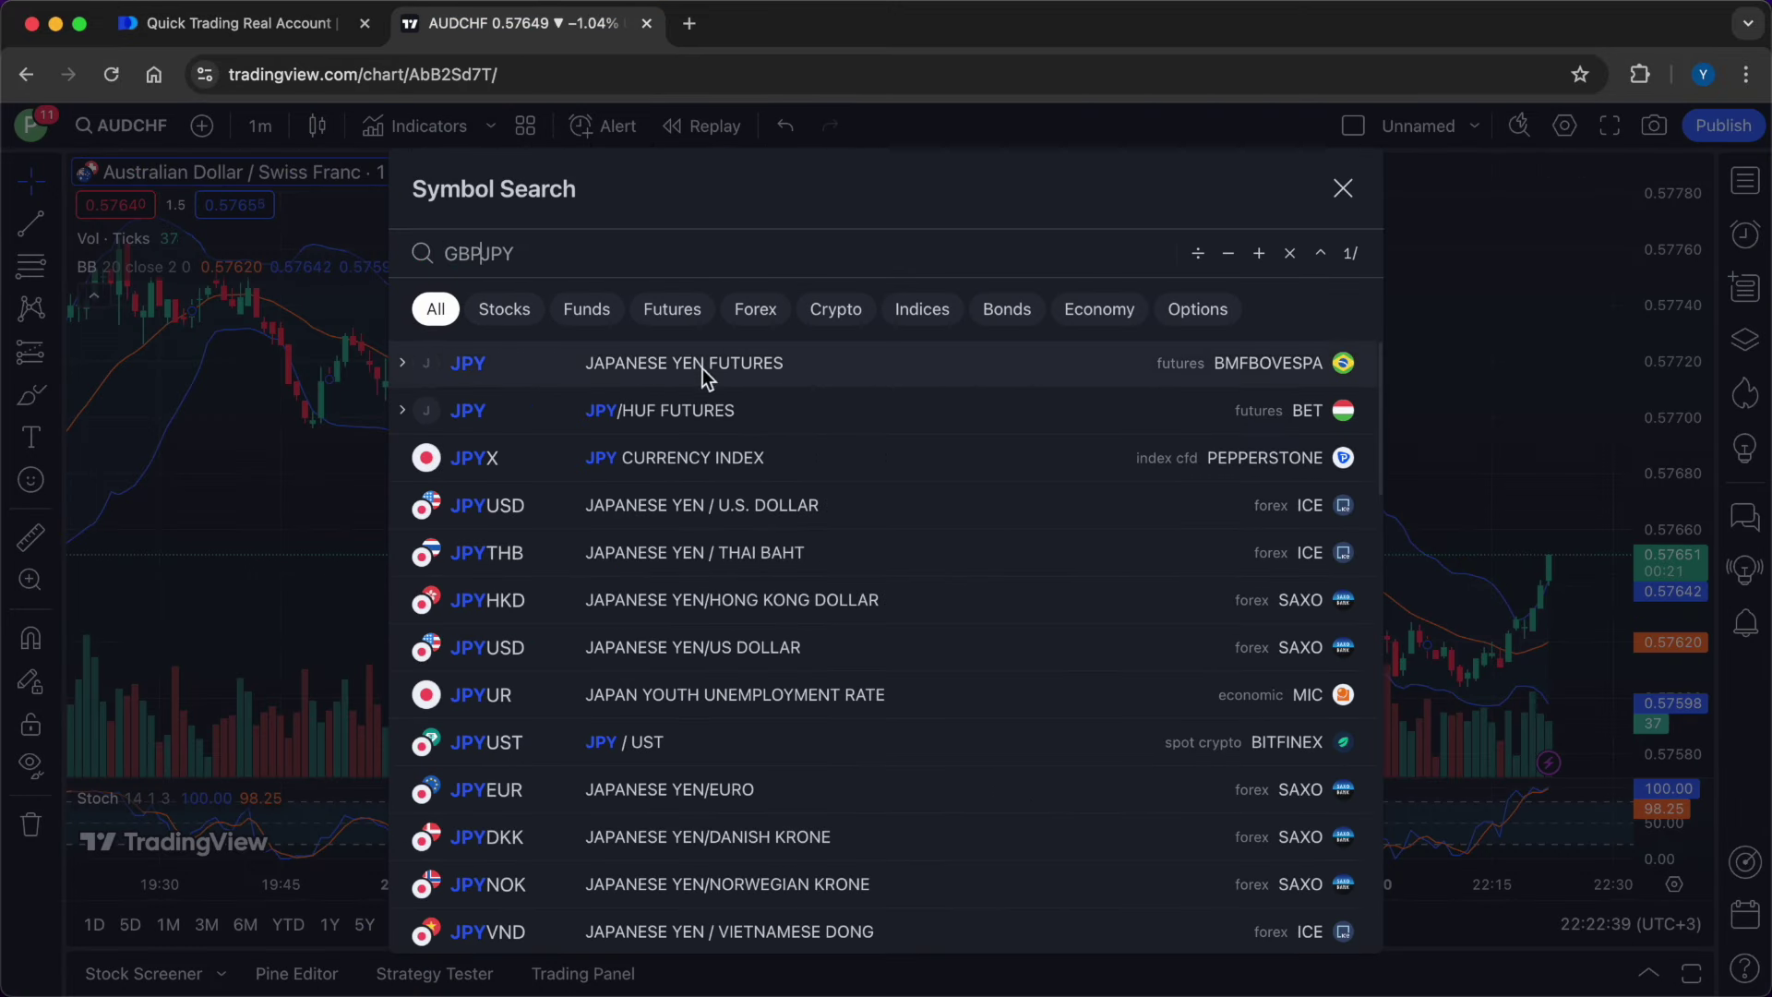
click(755, 371)
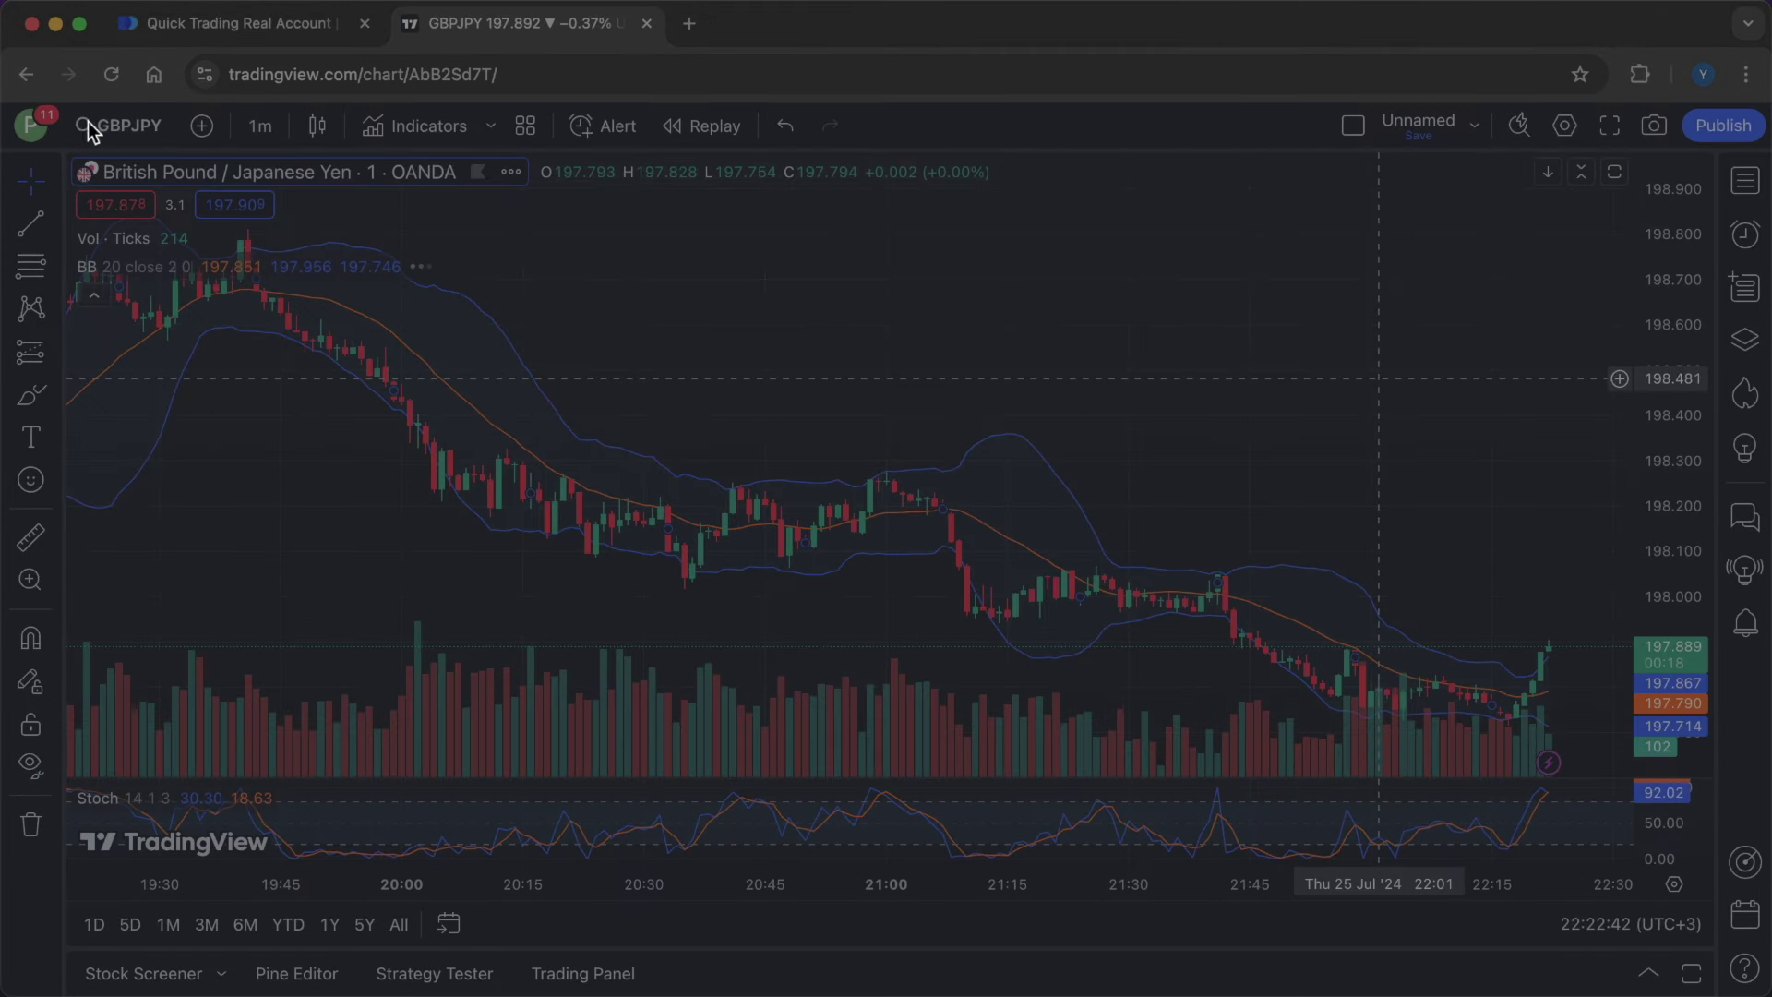
key(F1)
Mark the latest candles and volume bars with down arrows and trace the GBPJPY downtrend
click(1621, 895)
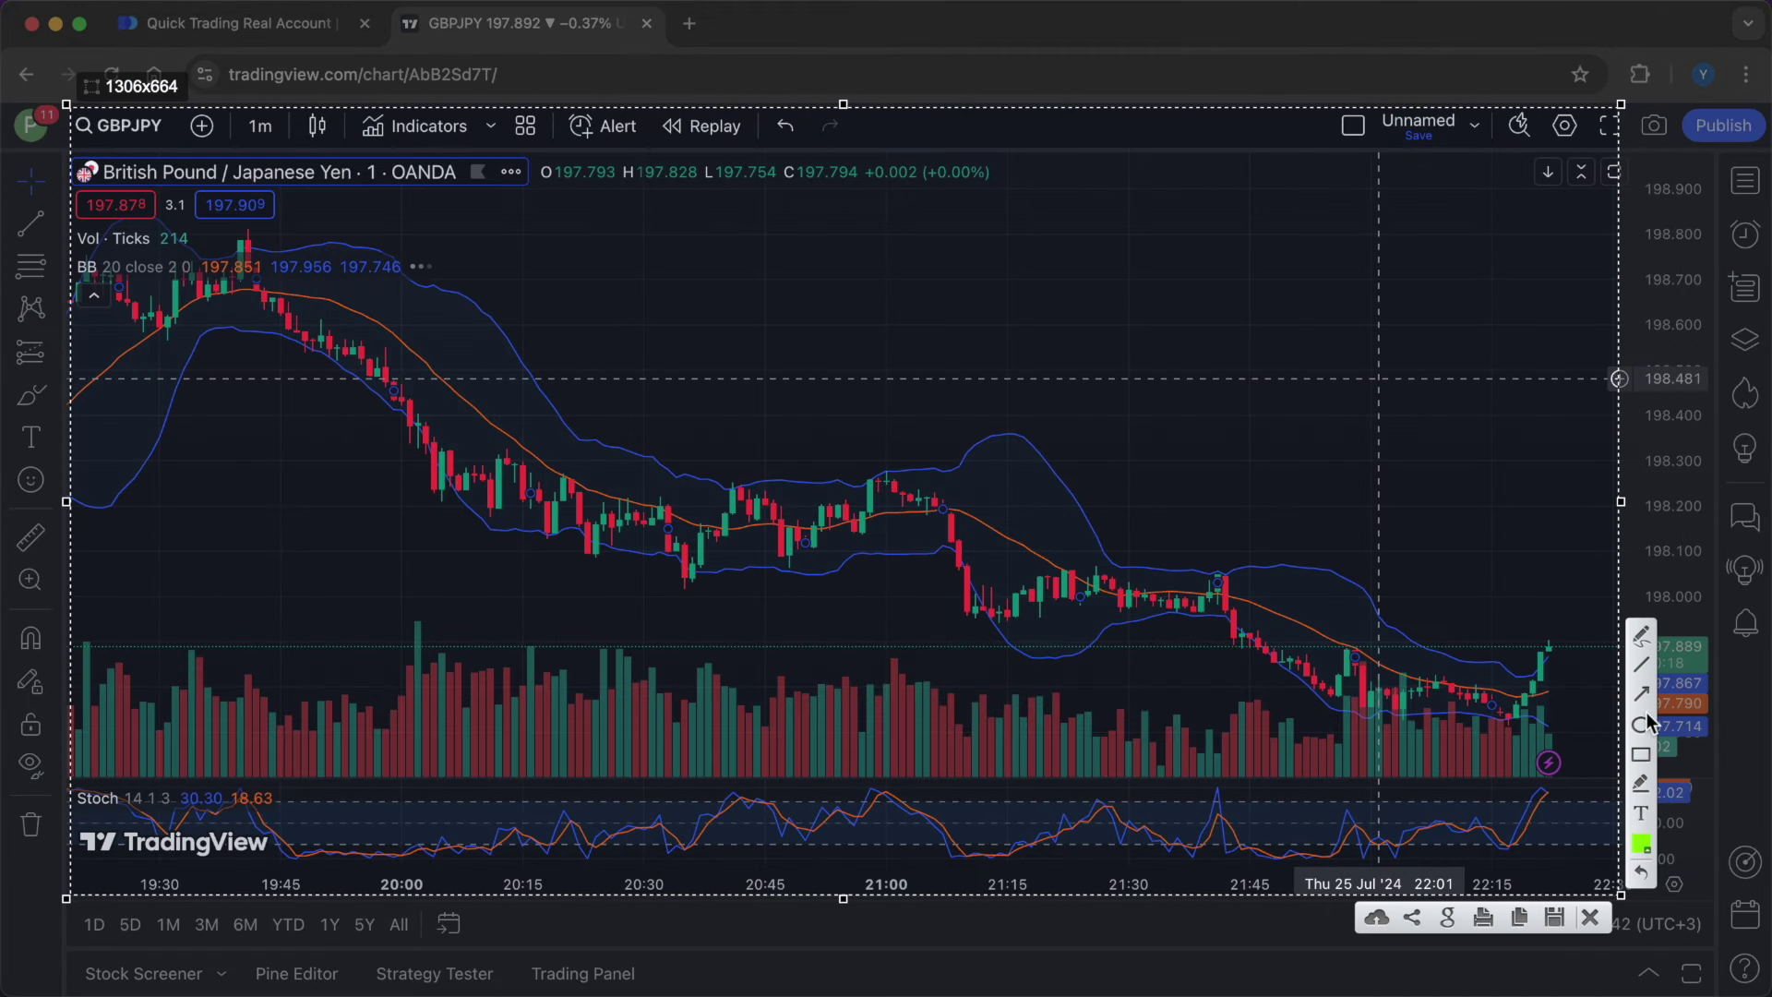
drag(1540, 688, 1542, 722)
drag(1409, 681, 1410, 711)
drag(1092, 683, 1092, 718)
drag(706, 639, 705, 666)
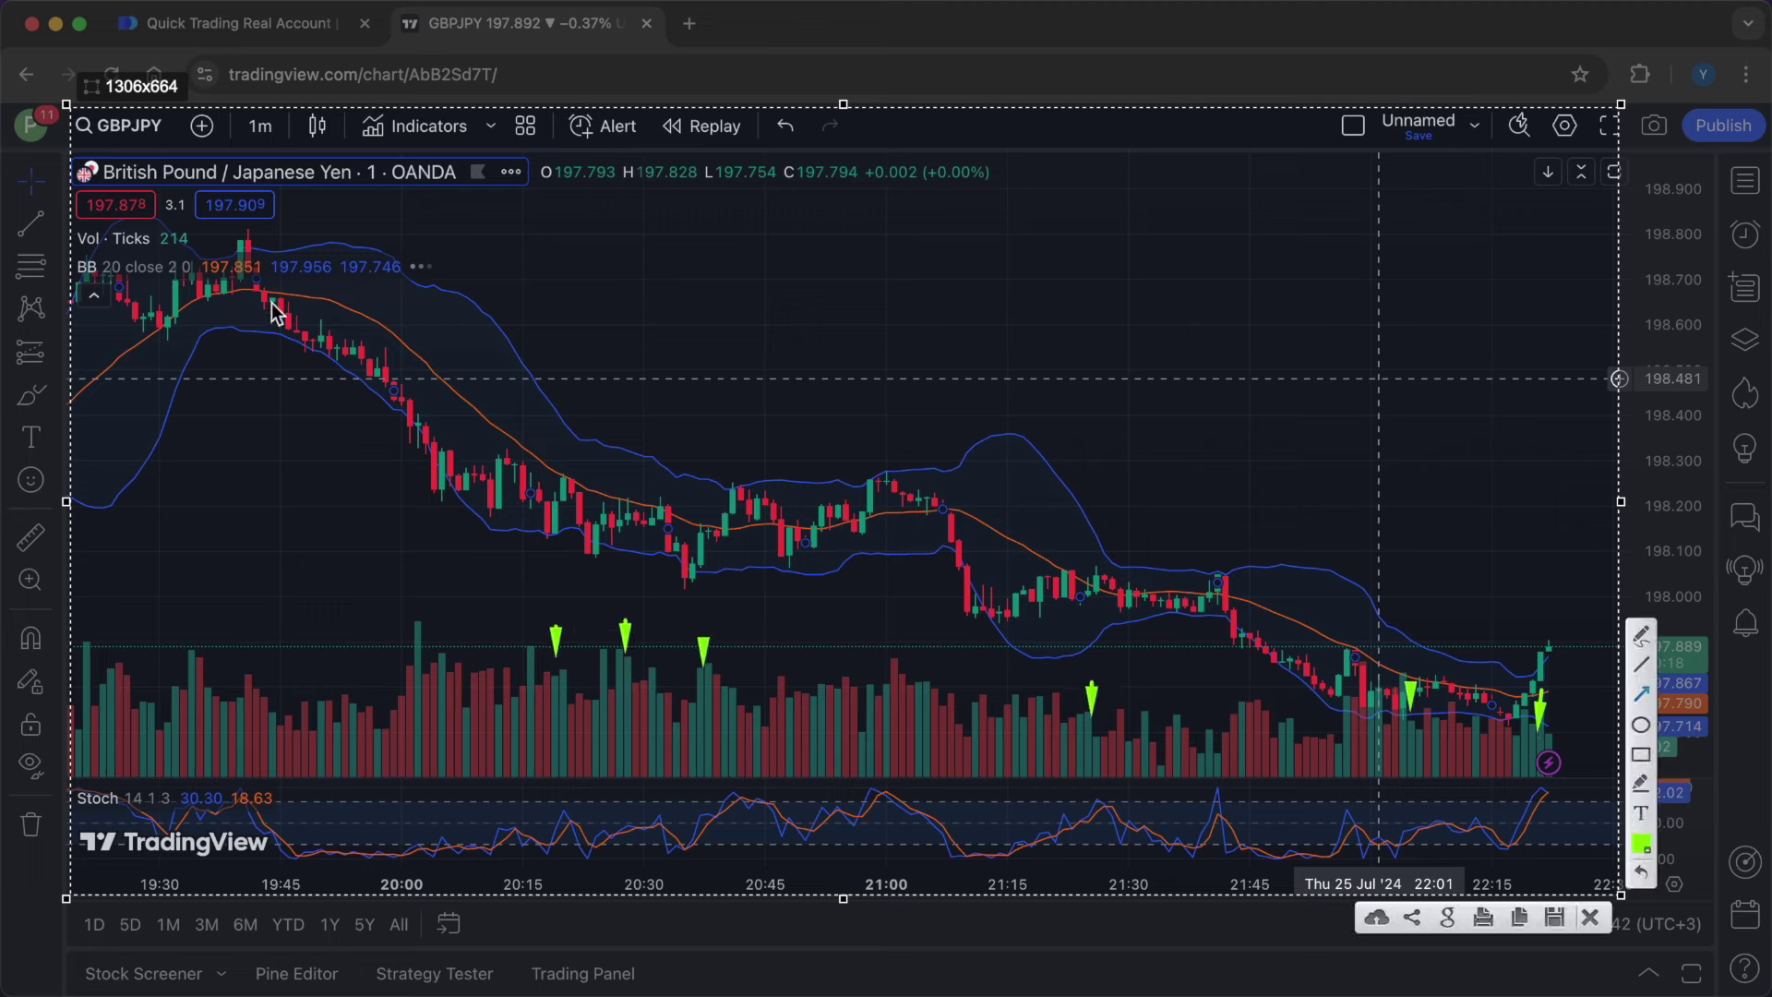
mouse_move(205, 224)
mouse_down()
mouse_move(655, 489)
mouse_move(895, 472)
mouse_move(1209, 532)
mouse_move(1380, 623)
mouse_up()
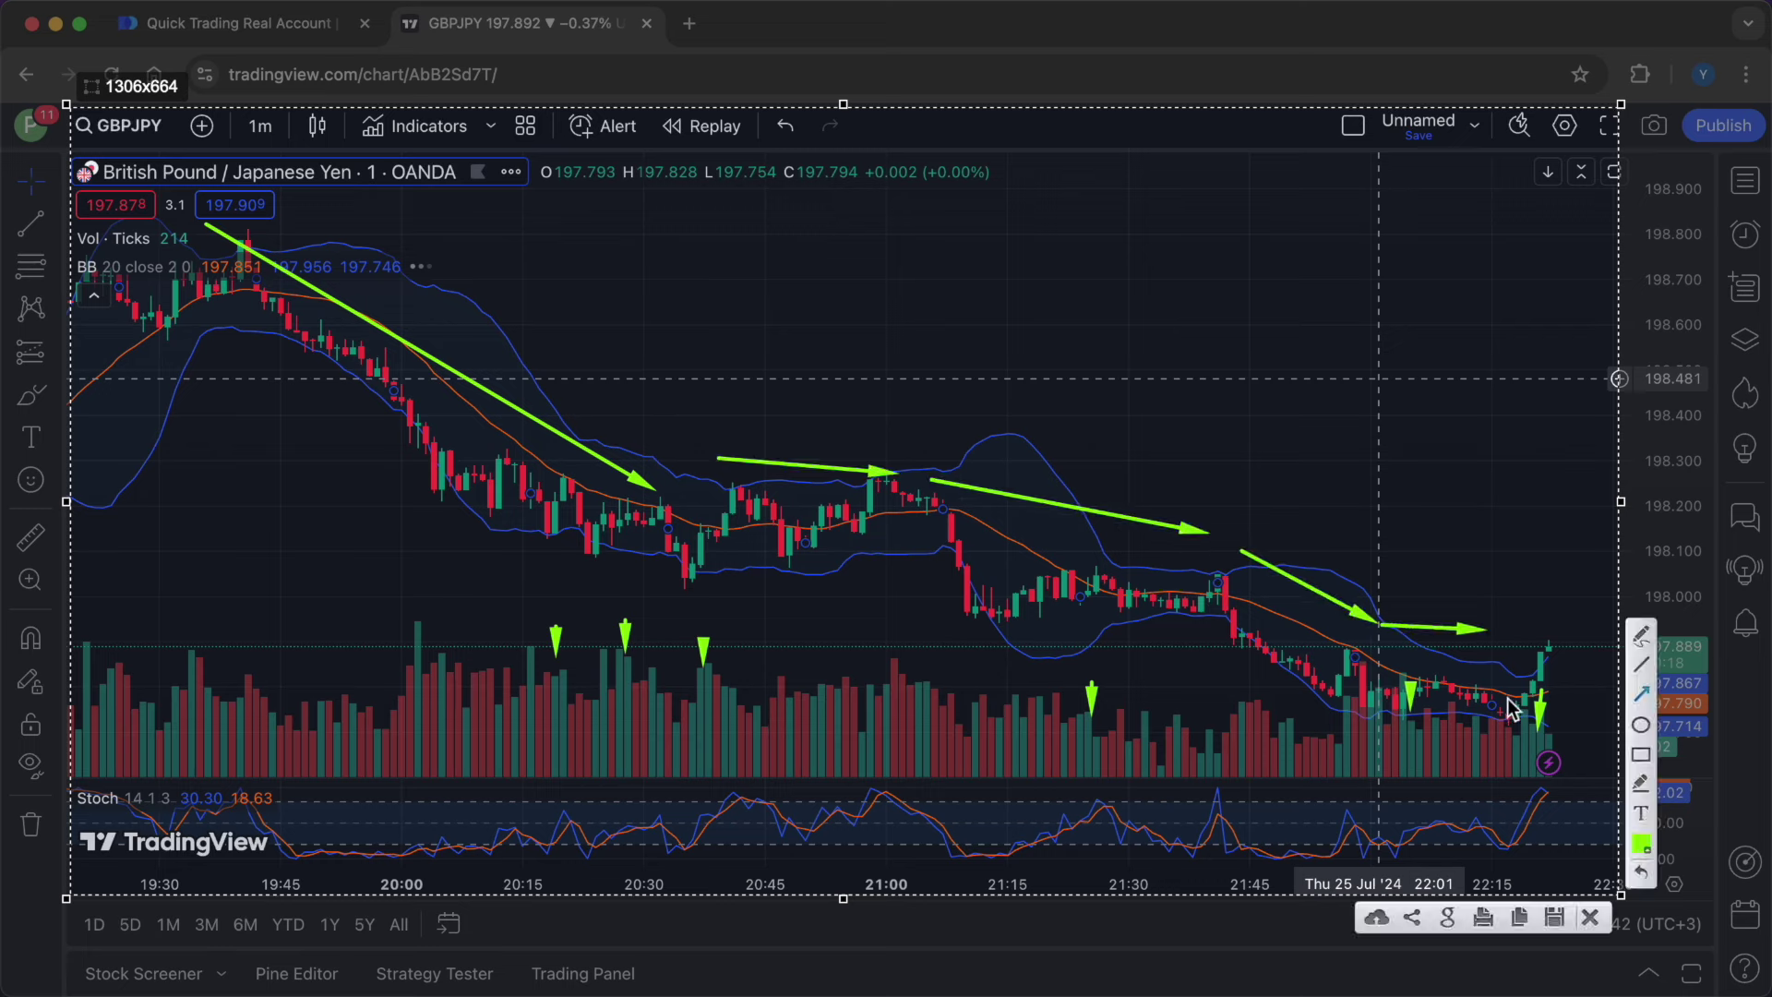
Box the recent consolidation, the 21:15–22:00 ranges and the 20:30–20:45 support levels
drag(1480, 716, 1539, 722)
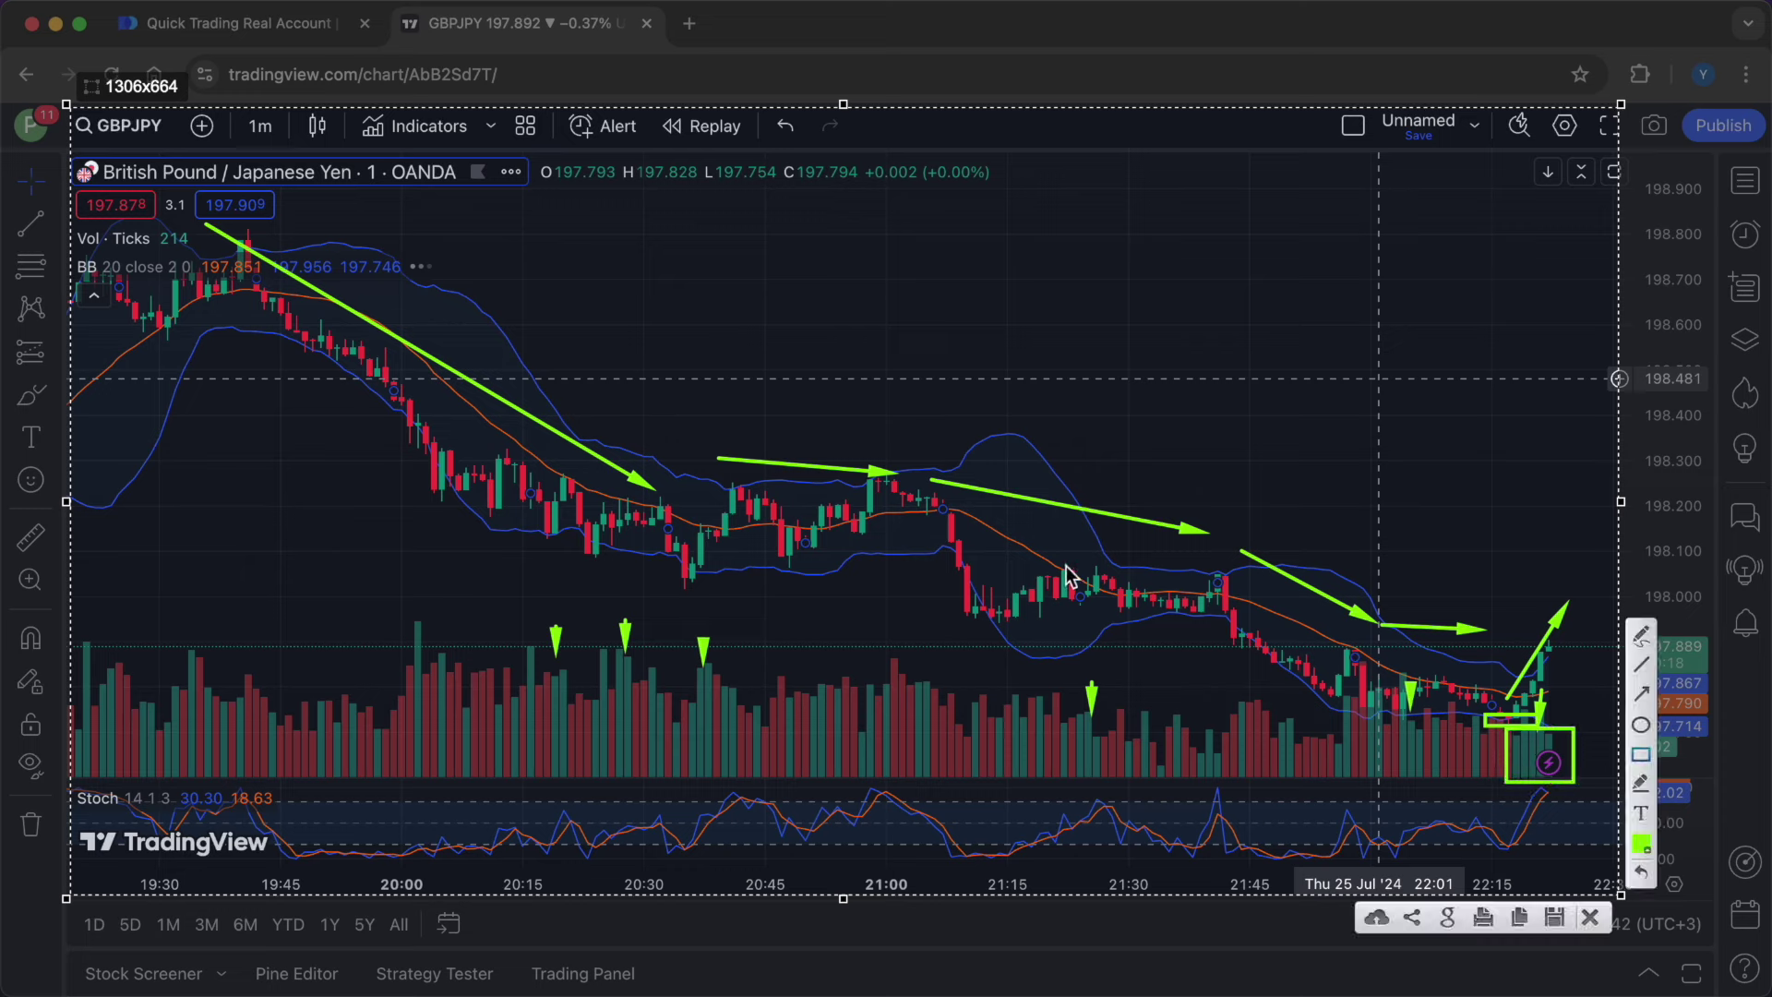
drag(1040, 565, 1301, 574)
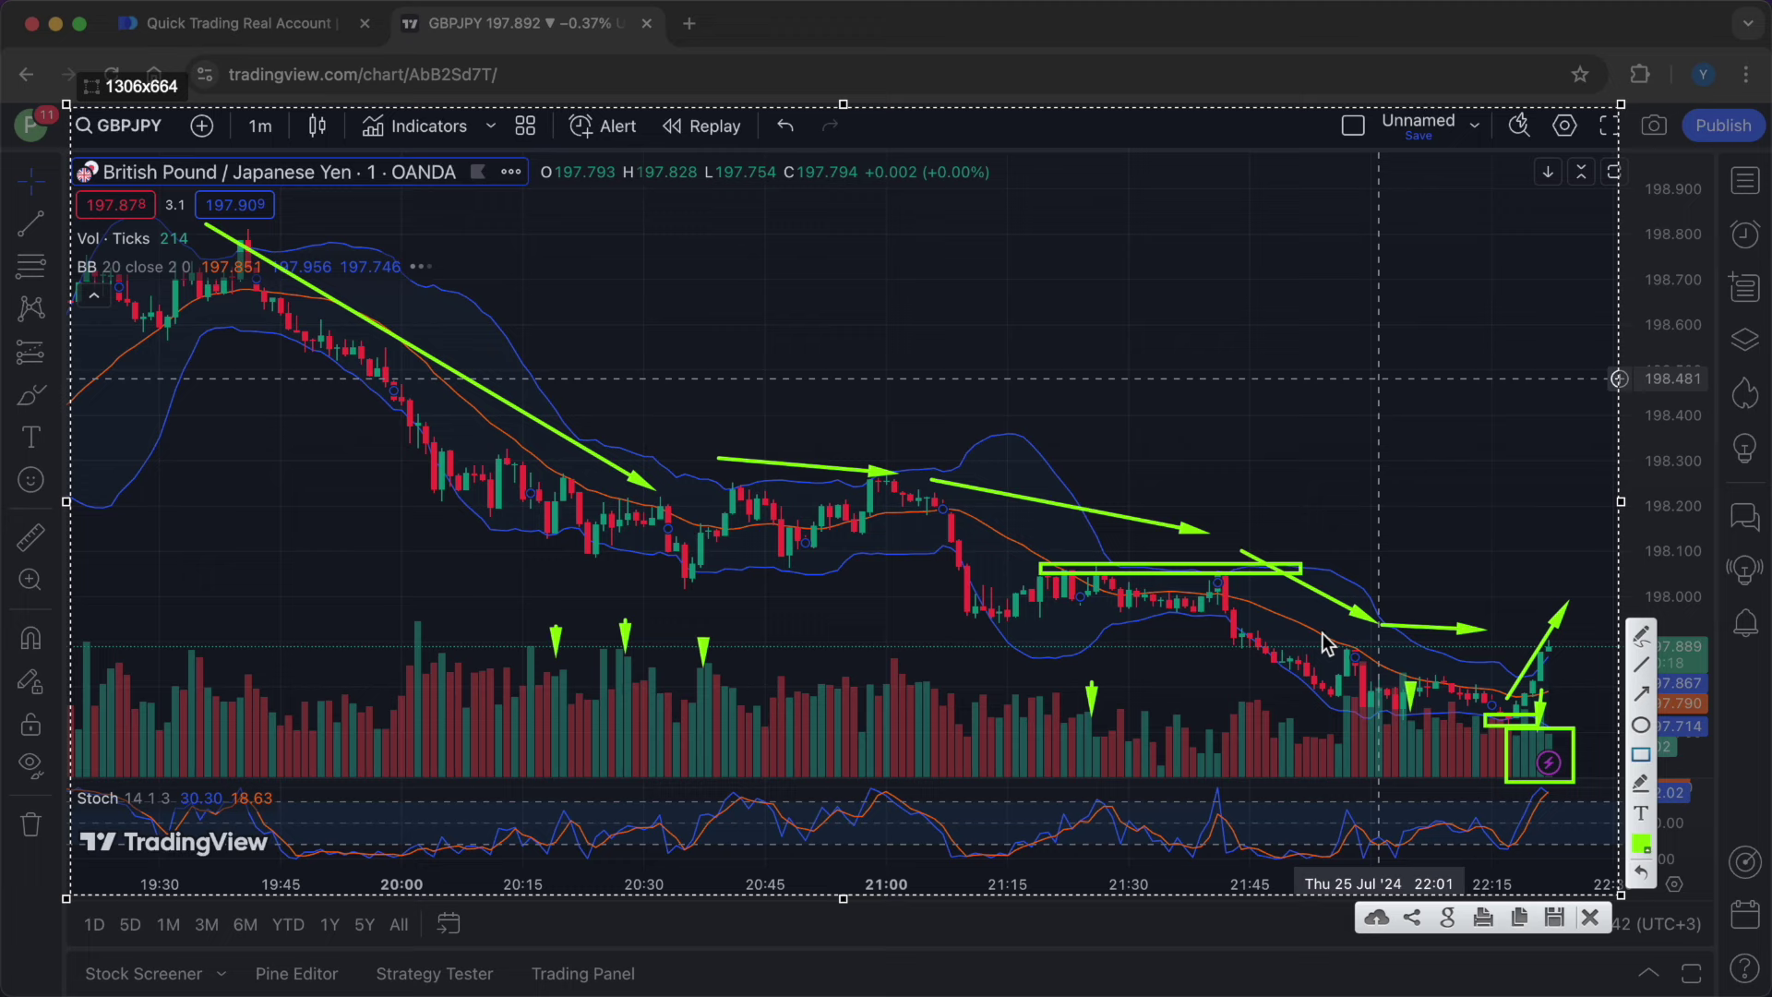
drag(1317, 634, 1398, 643)
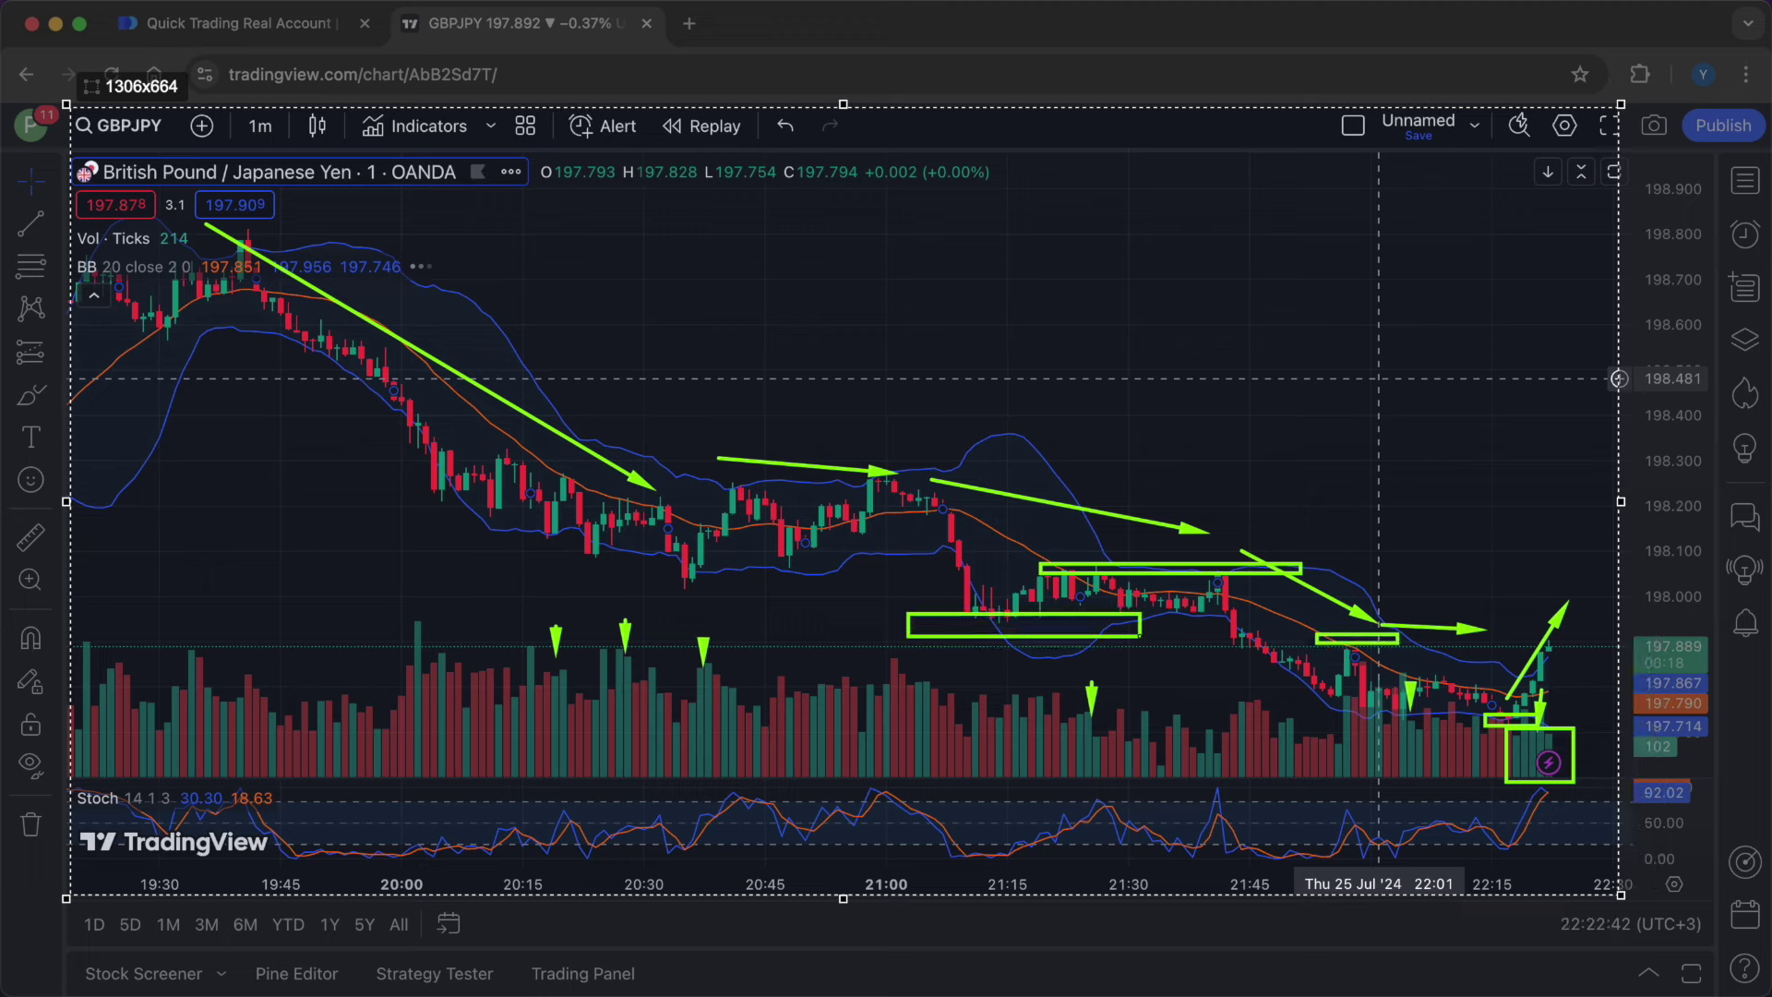
drag(1139, 634, 1195, 640)
drag(635, 583, 873, 565)
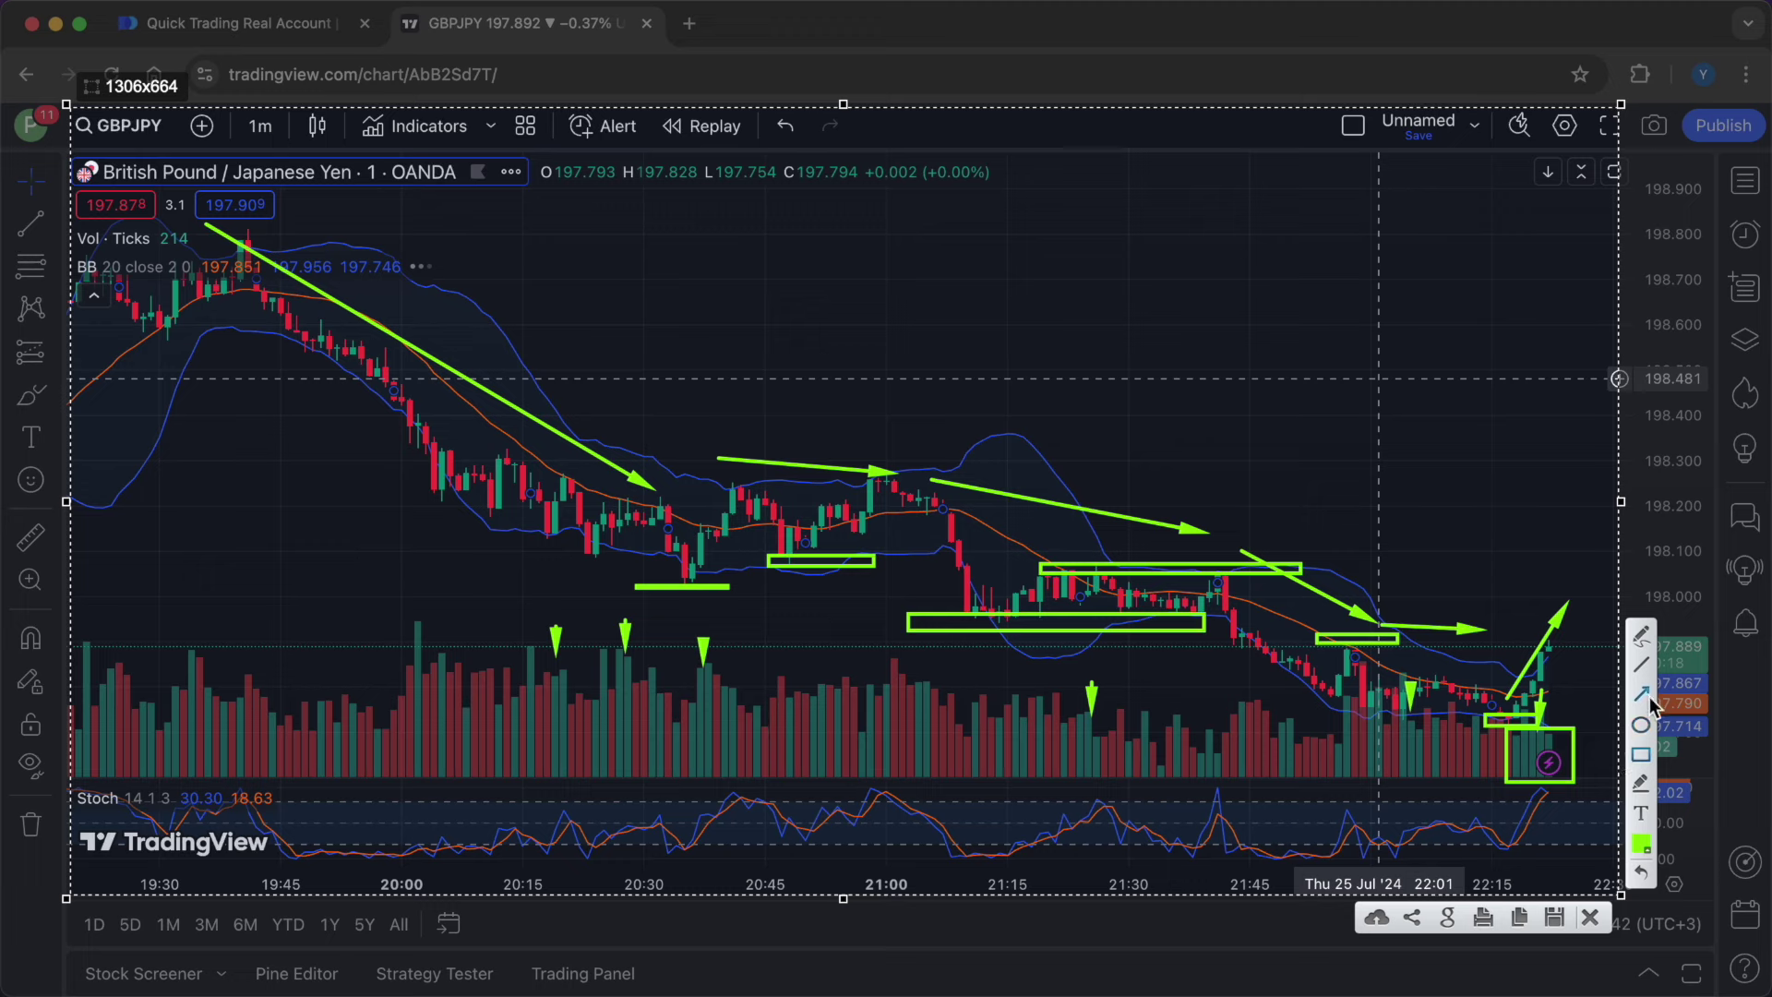
Draw an upward arrow in the lower-right box, then discard all annotations
click(1643, 694)
drag(1514, 761, 1573, 735)
key(Escape)
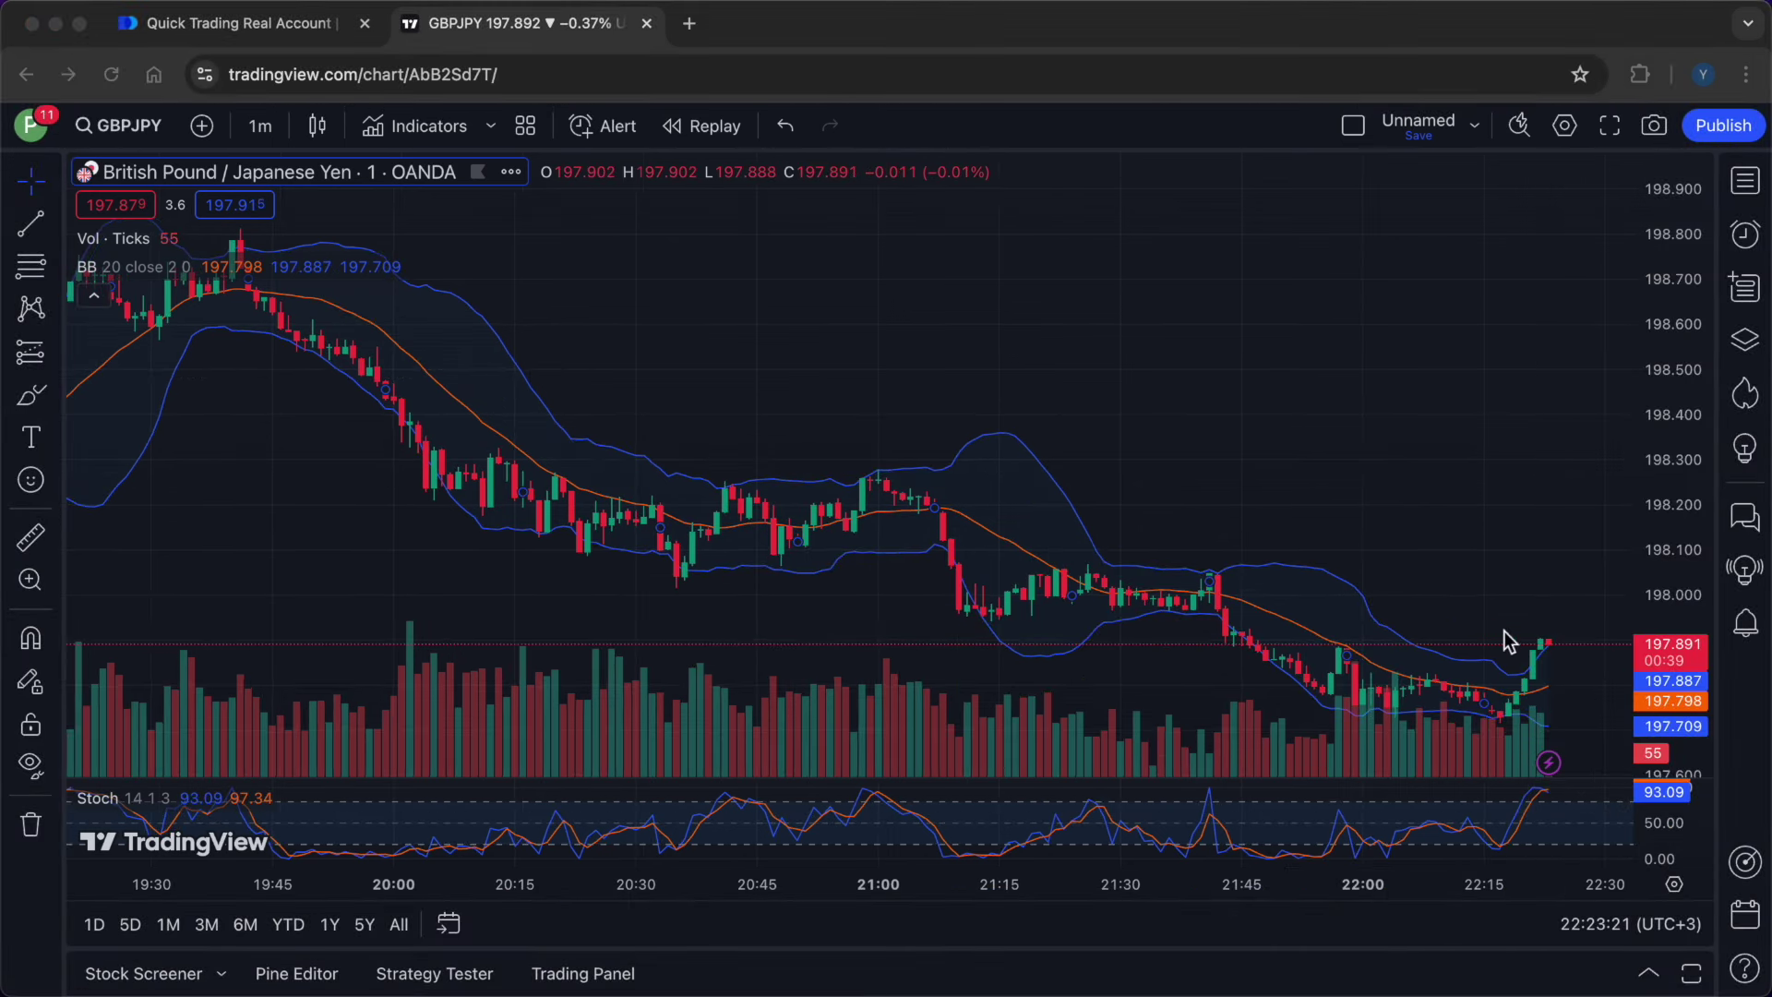
Glance at Telegram, then watch the $500 GBP/JPY trade expire with a $930 payout
click(263, 28)
key(ctrl+Right)
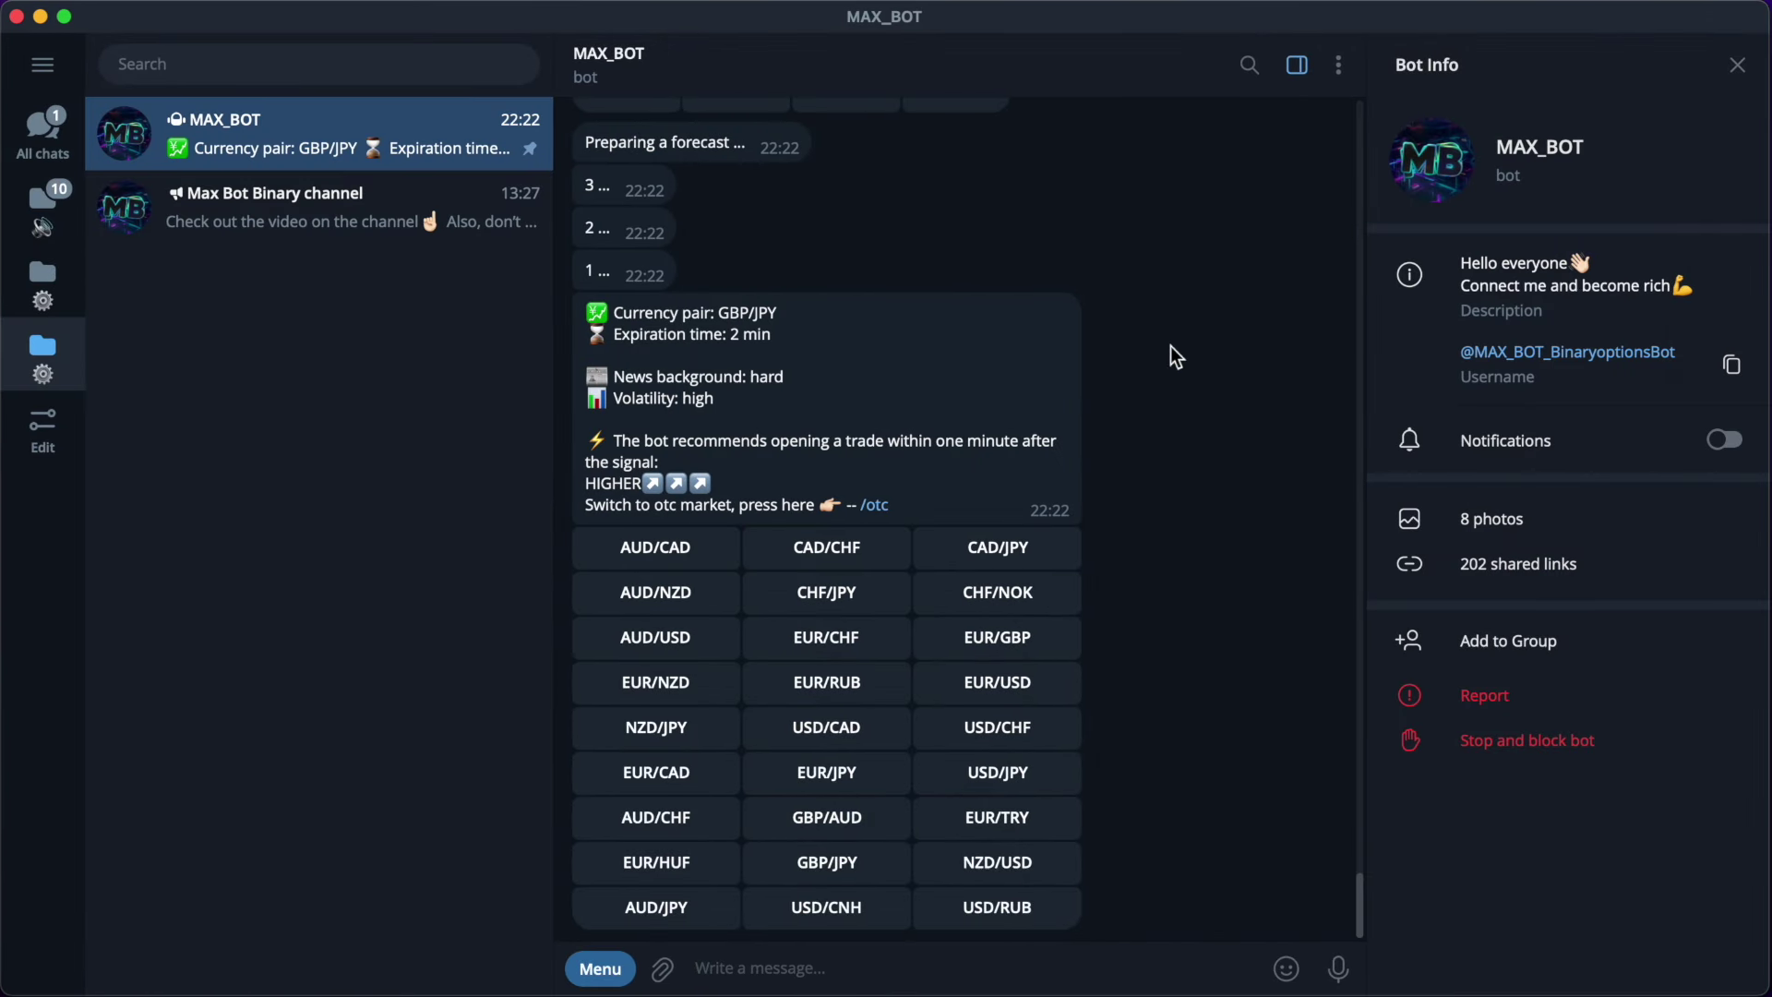
key(ctrl+Left)
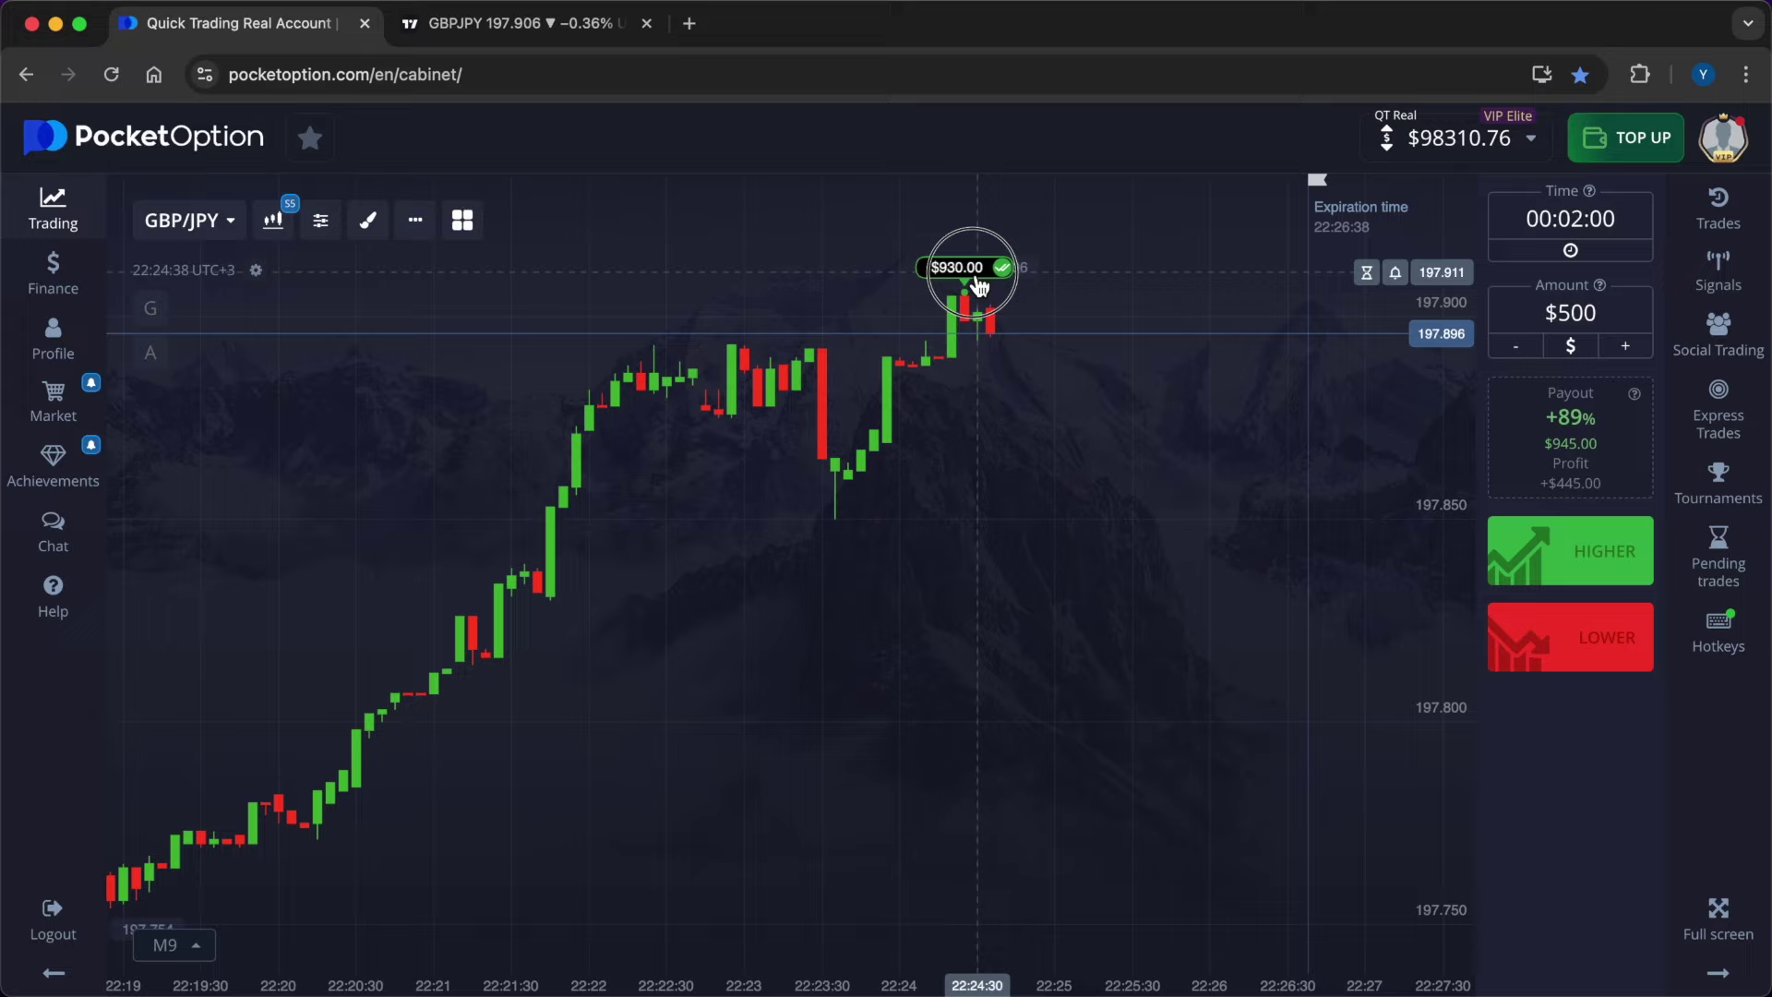
Switch the traded asset in Pocket Option from GBP/JPY to CHF/JPY
key(ctrl+Right)
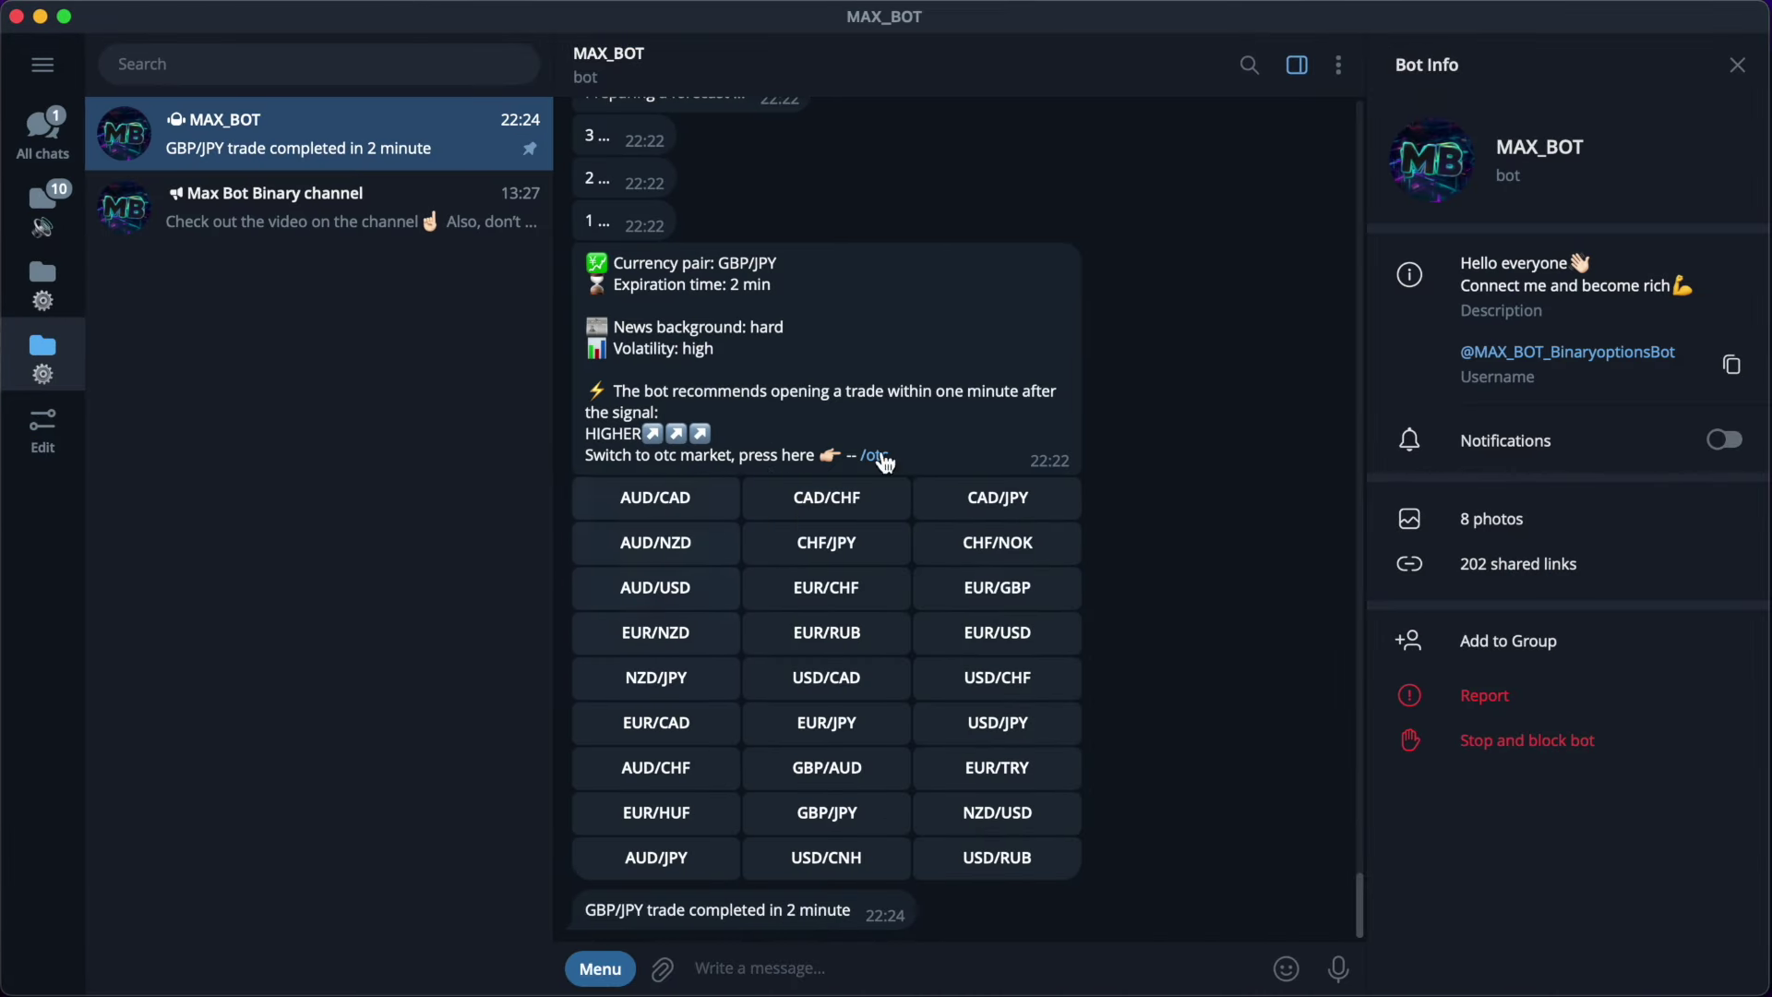
key(ctrl+Left)
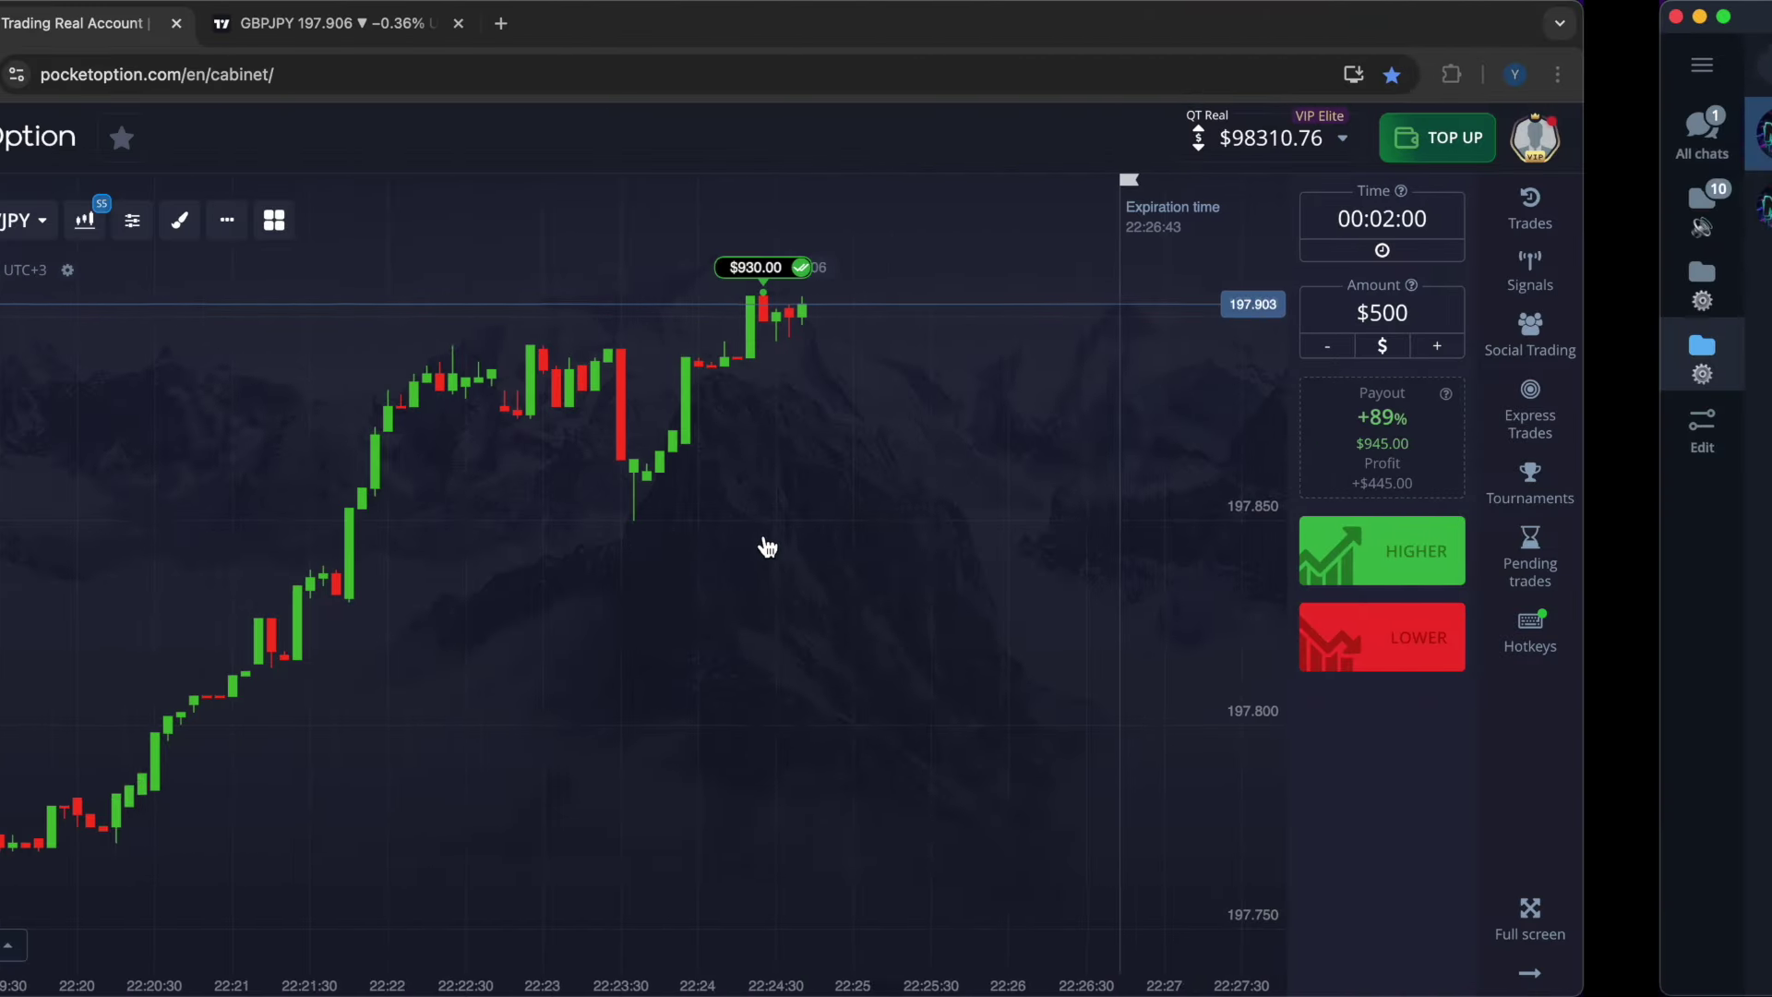
click(221, 224)
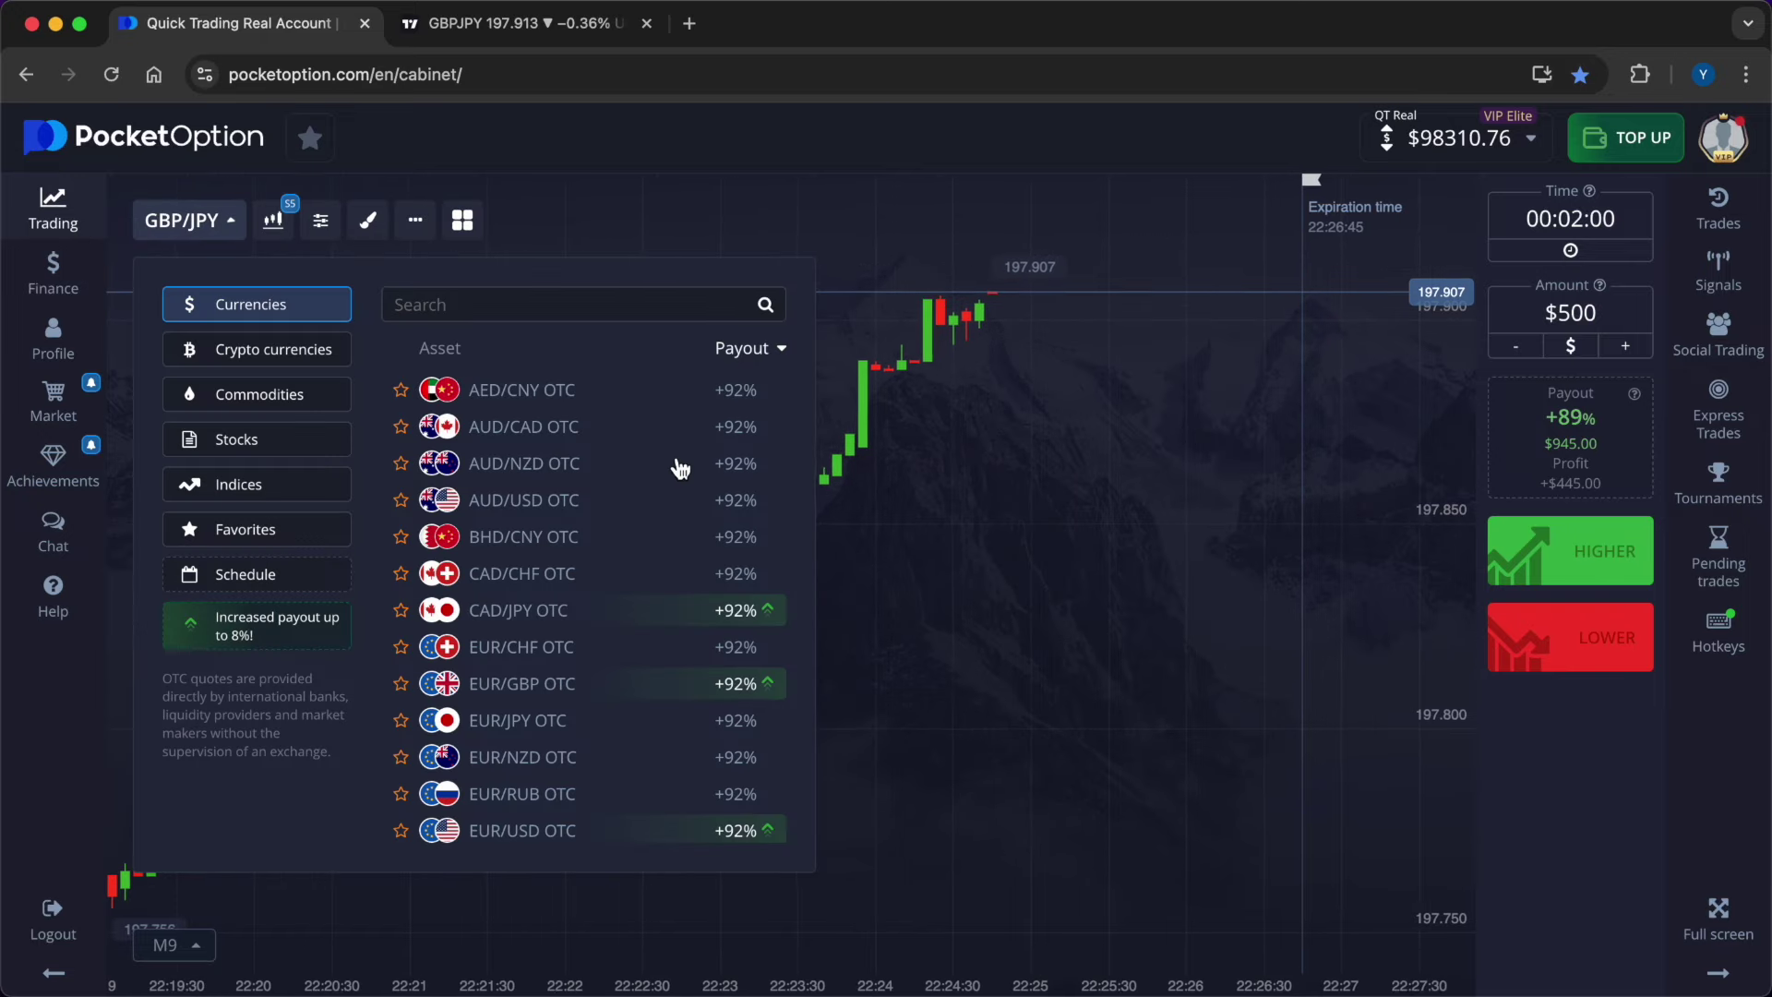
scroll(681, 517, down, 3)
scroll(681, 590, down, 3)
scroll(678, 600, down, 3)
scroll(676, 600, down, 3)
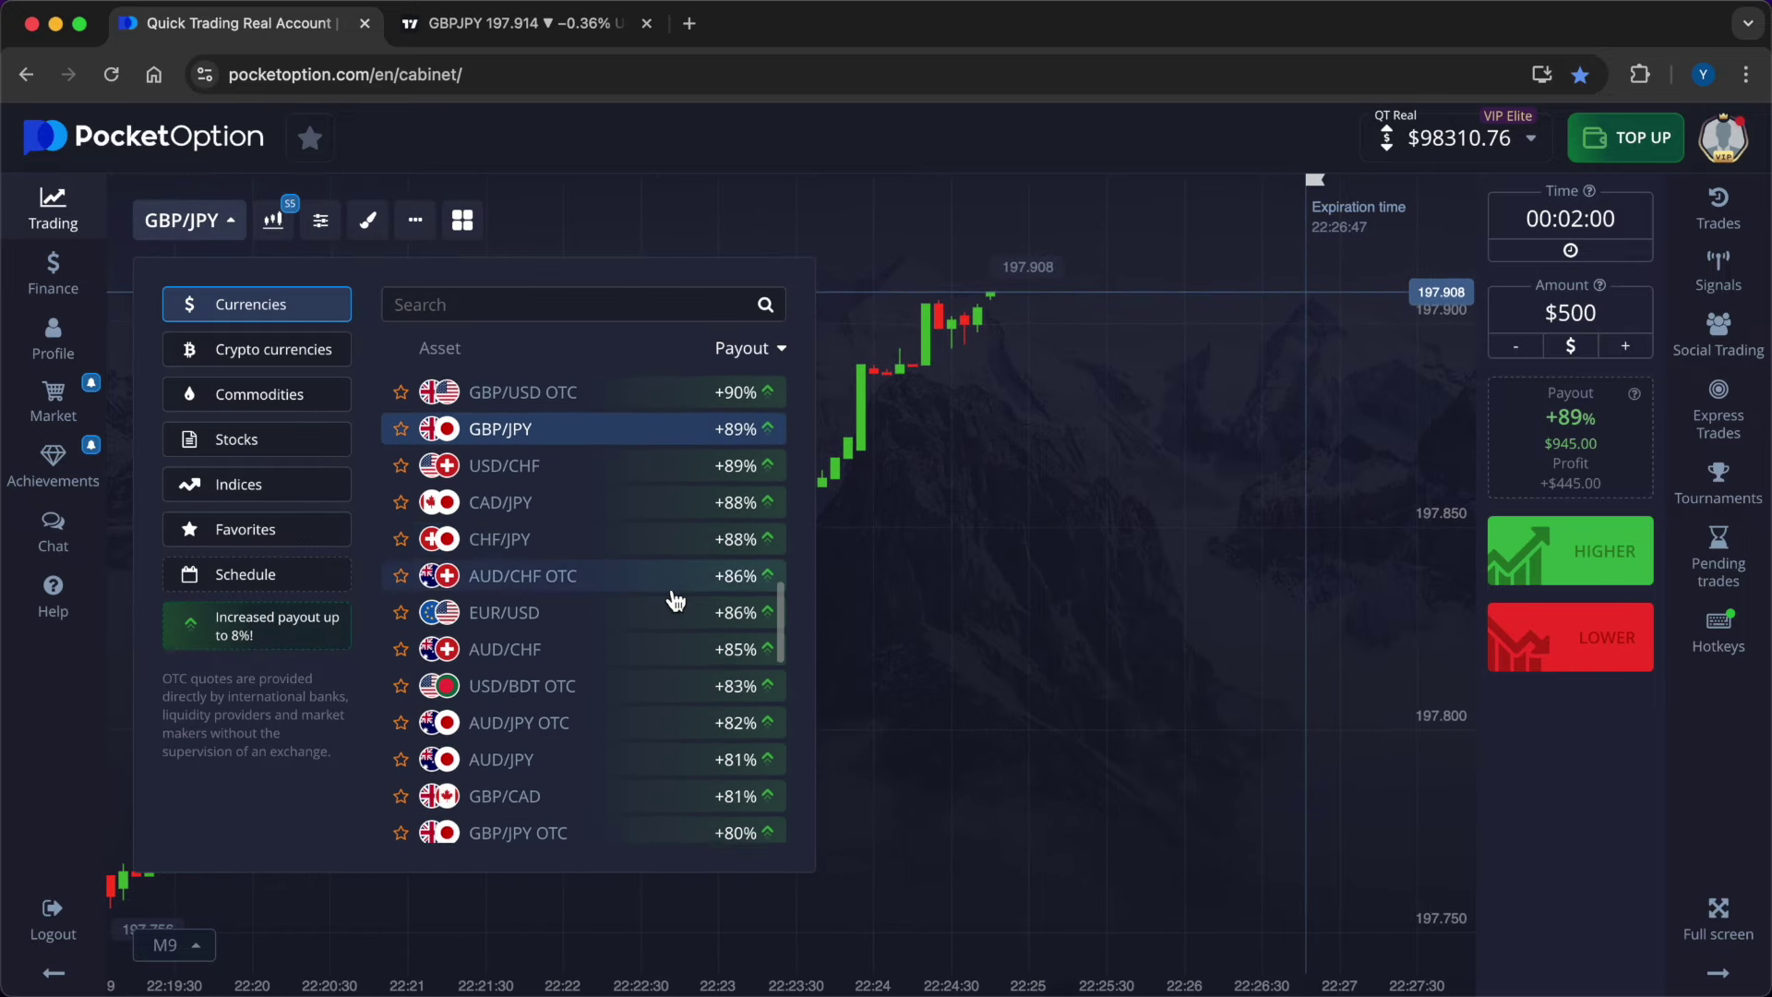
click(635, 538)
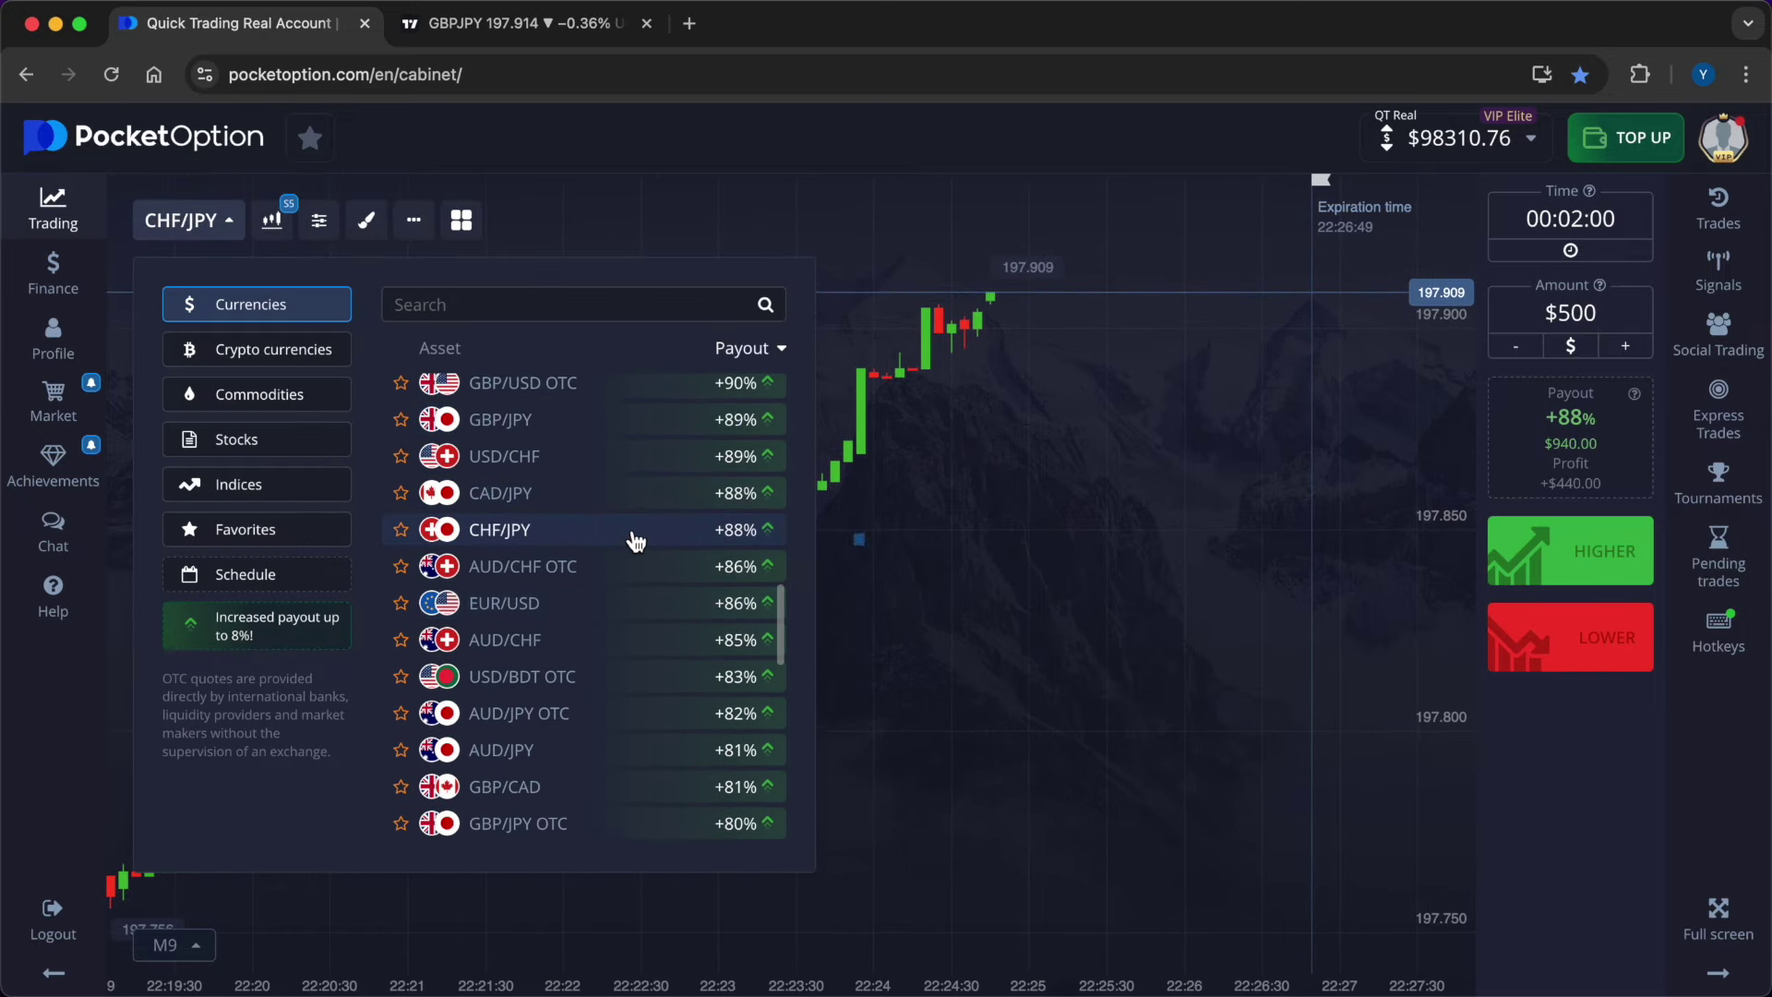
click(950, 552)
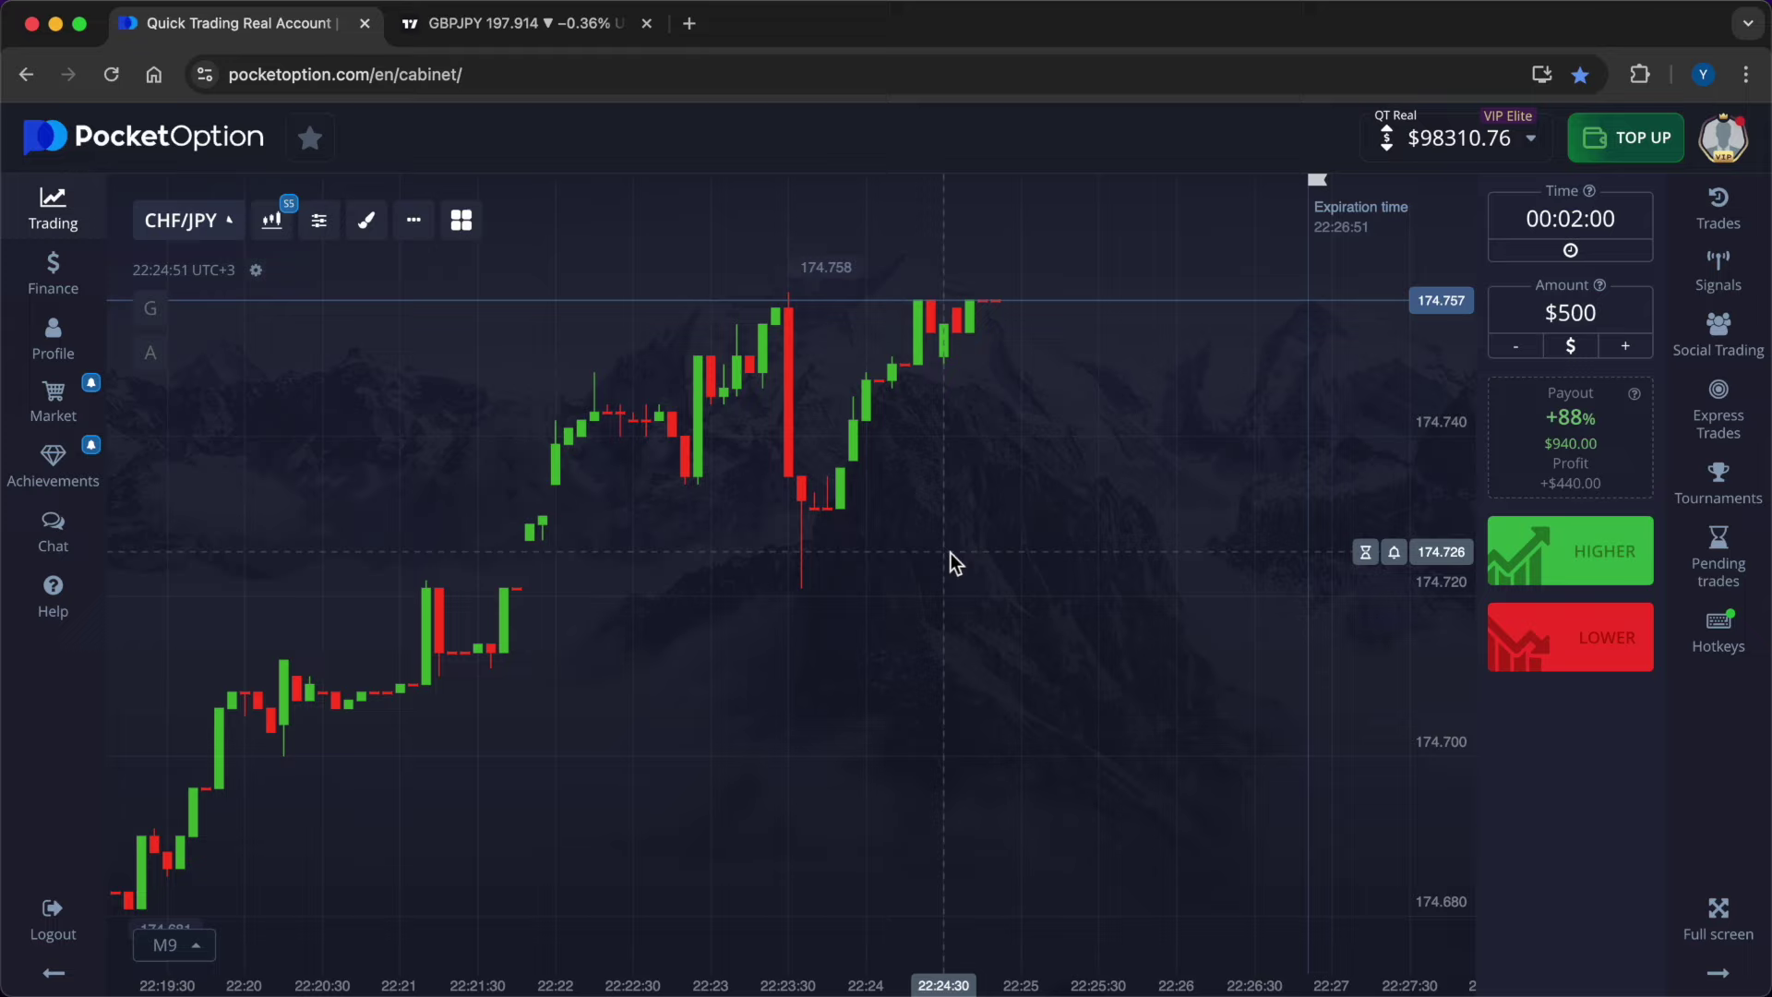
Raise the trade amount from $500 to $1000
click(1621, 348)
click(1621, 348)
click(1622, 348)
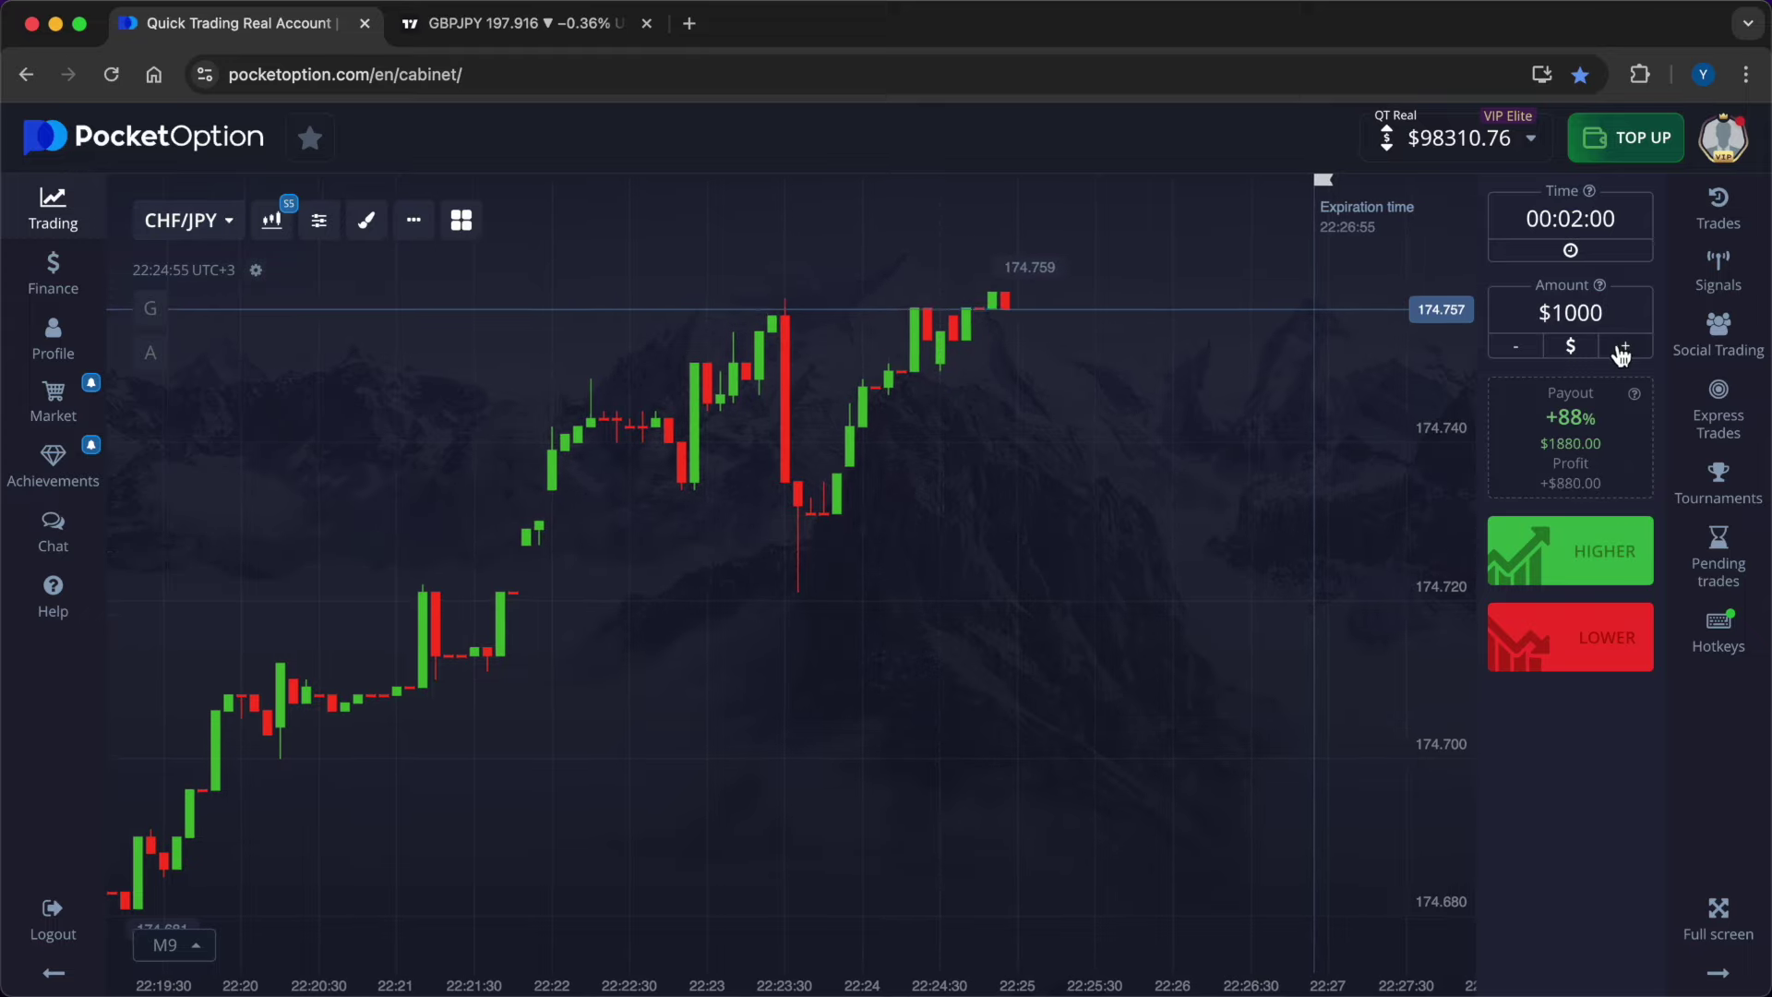
key(ctrl+Right)
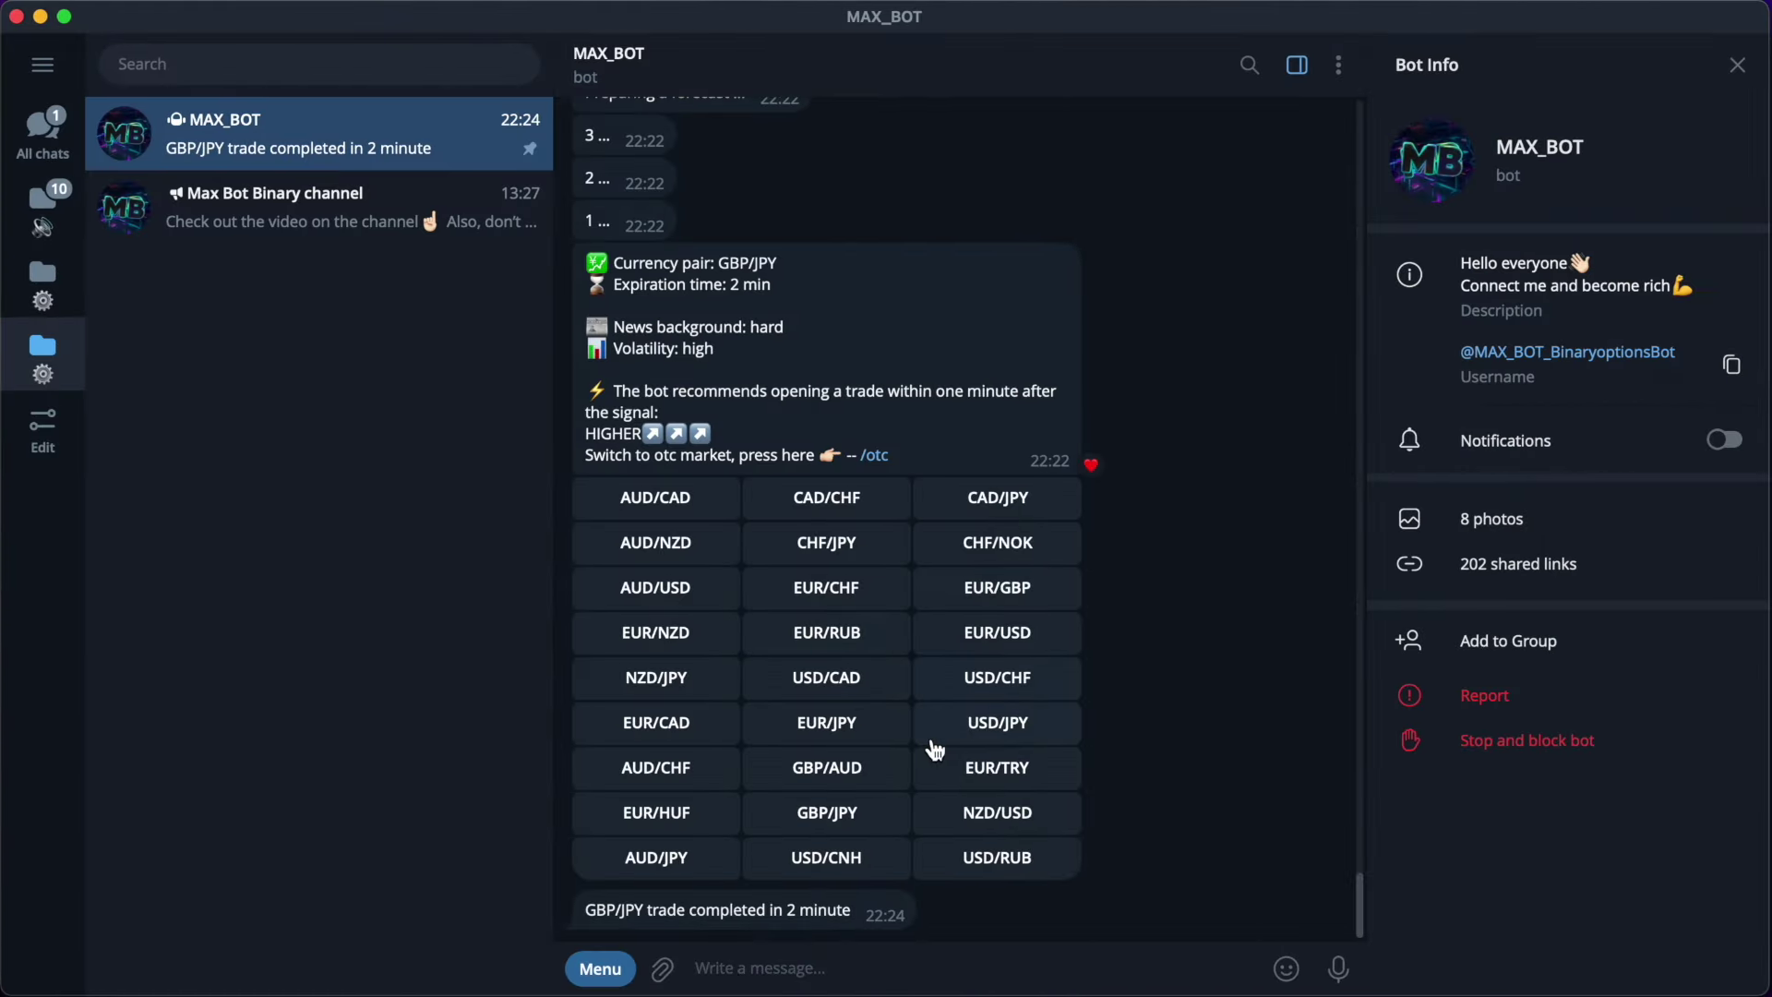
Request MAX_BOT's 2-minute CHF/JPY signal, which recommends HIGHER
click(853, 565)
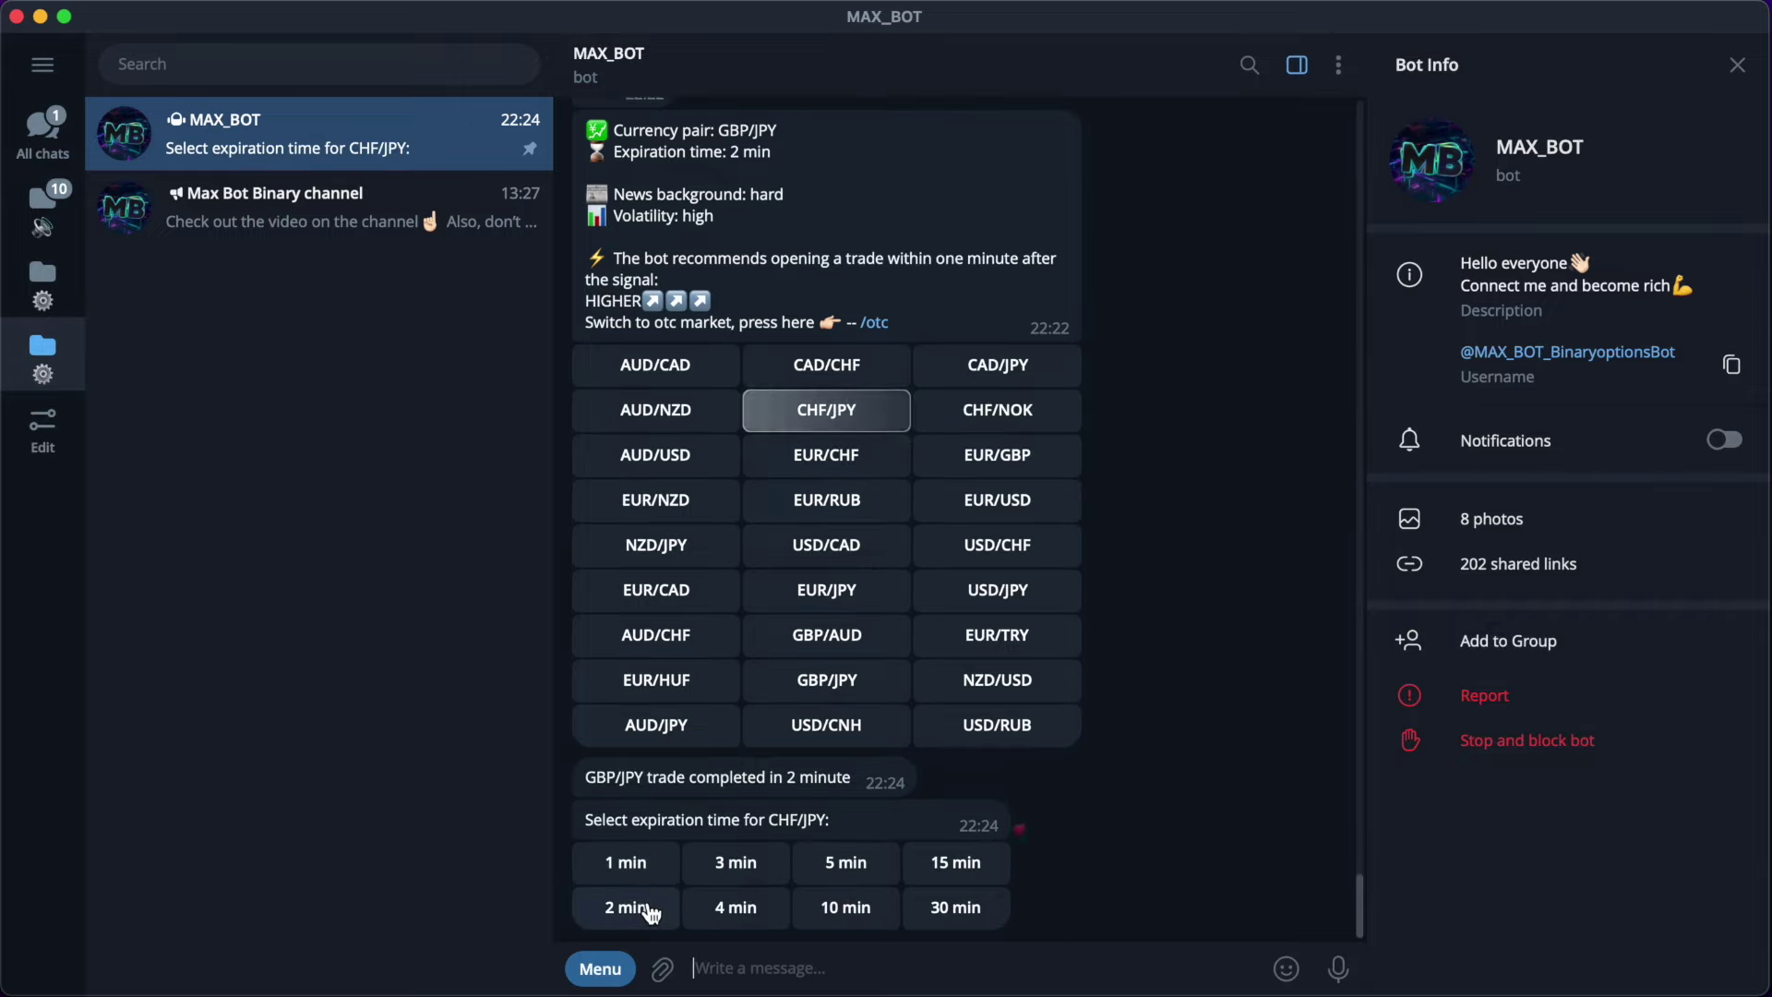
click(622, 902)
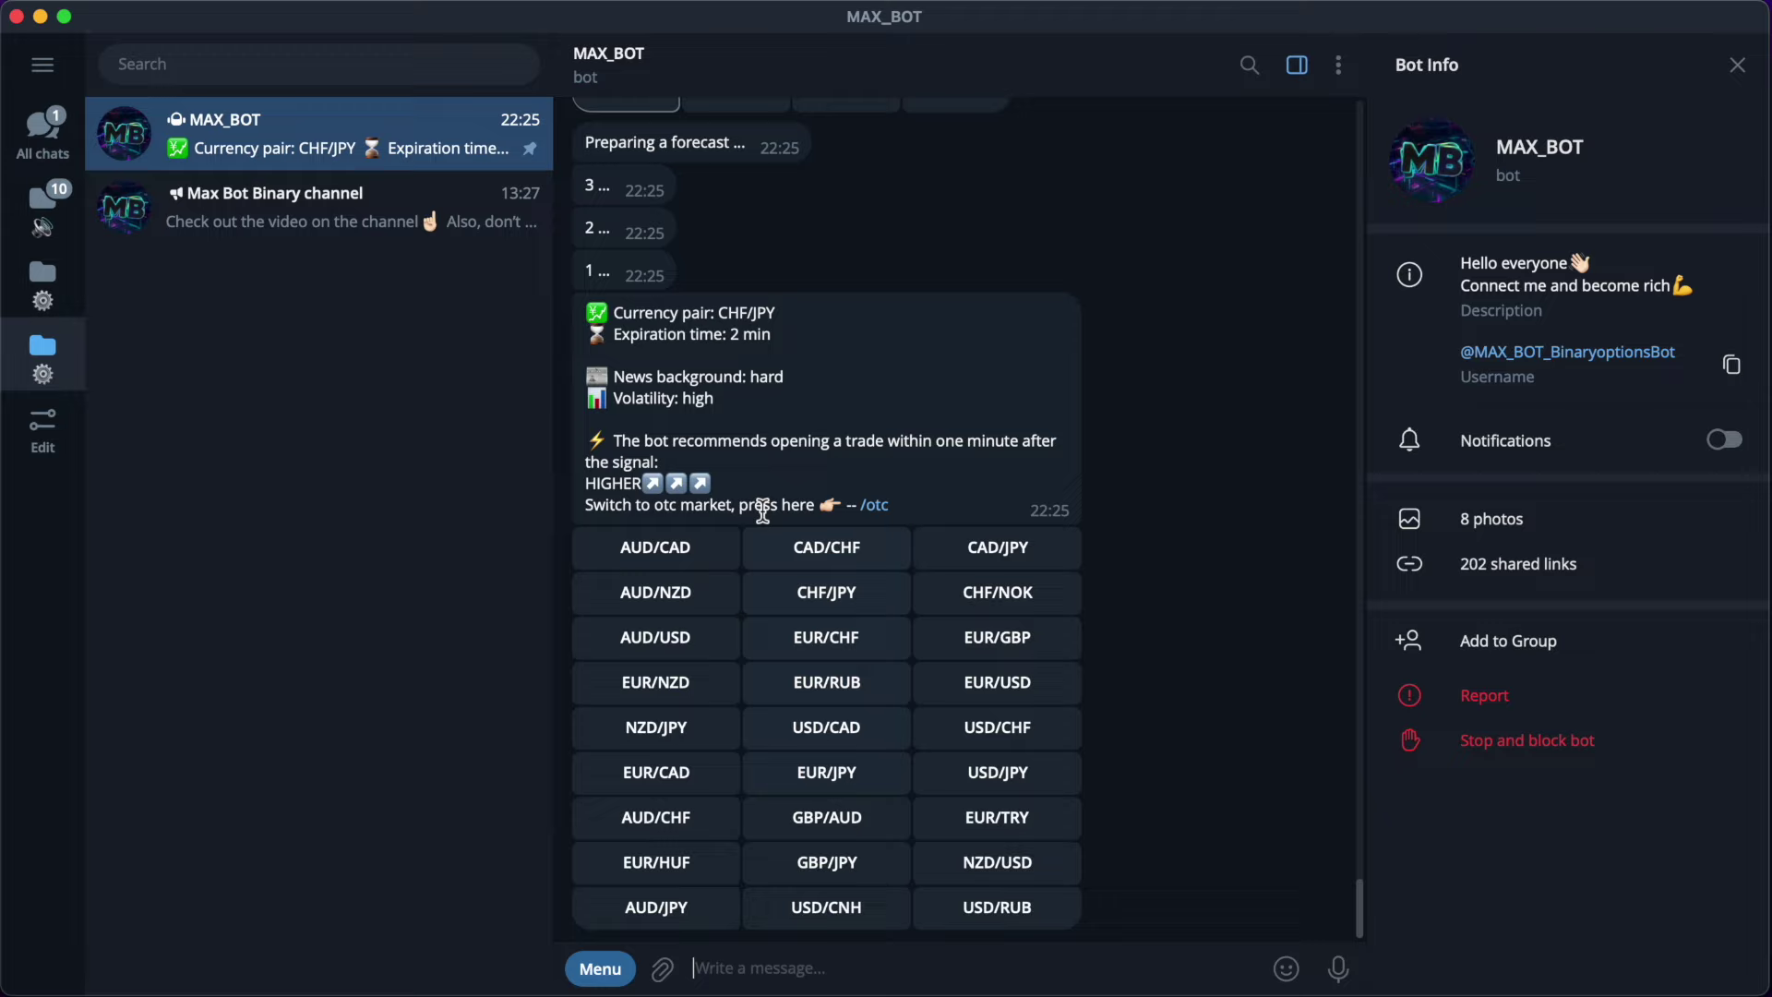
double_click(929, 340)
Open a $1000 HIGHER trade on CHF/JPY in Pocket Option
key(super+Tab)
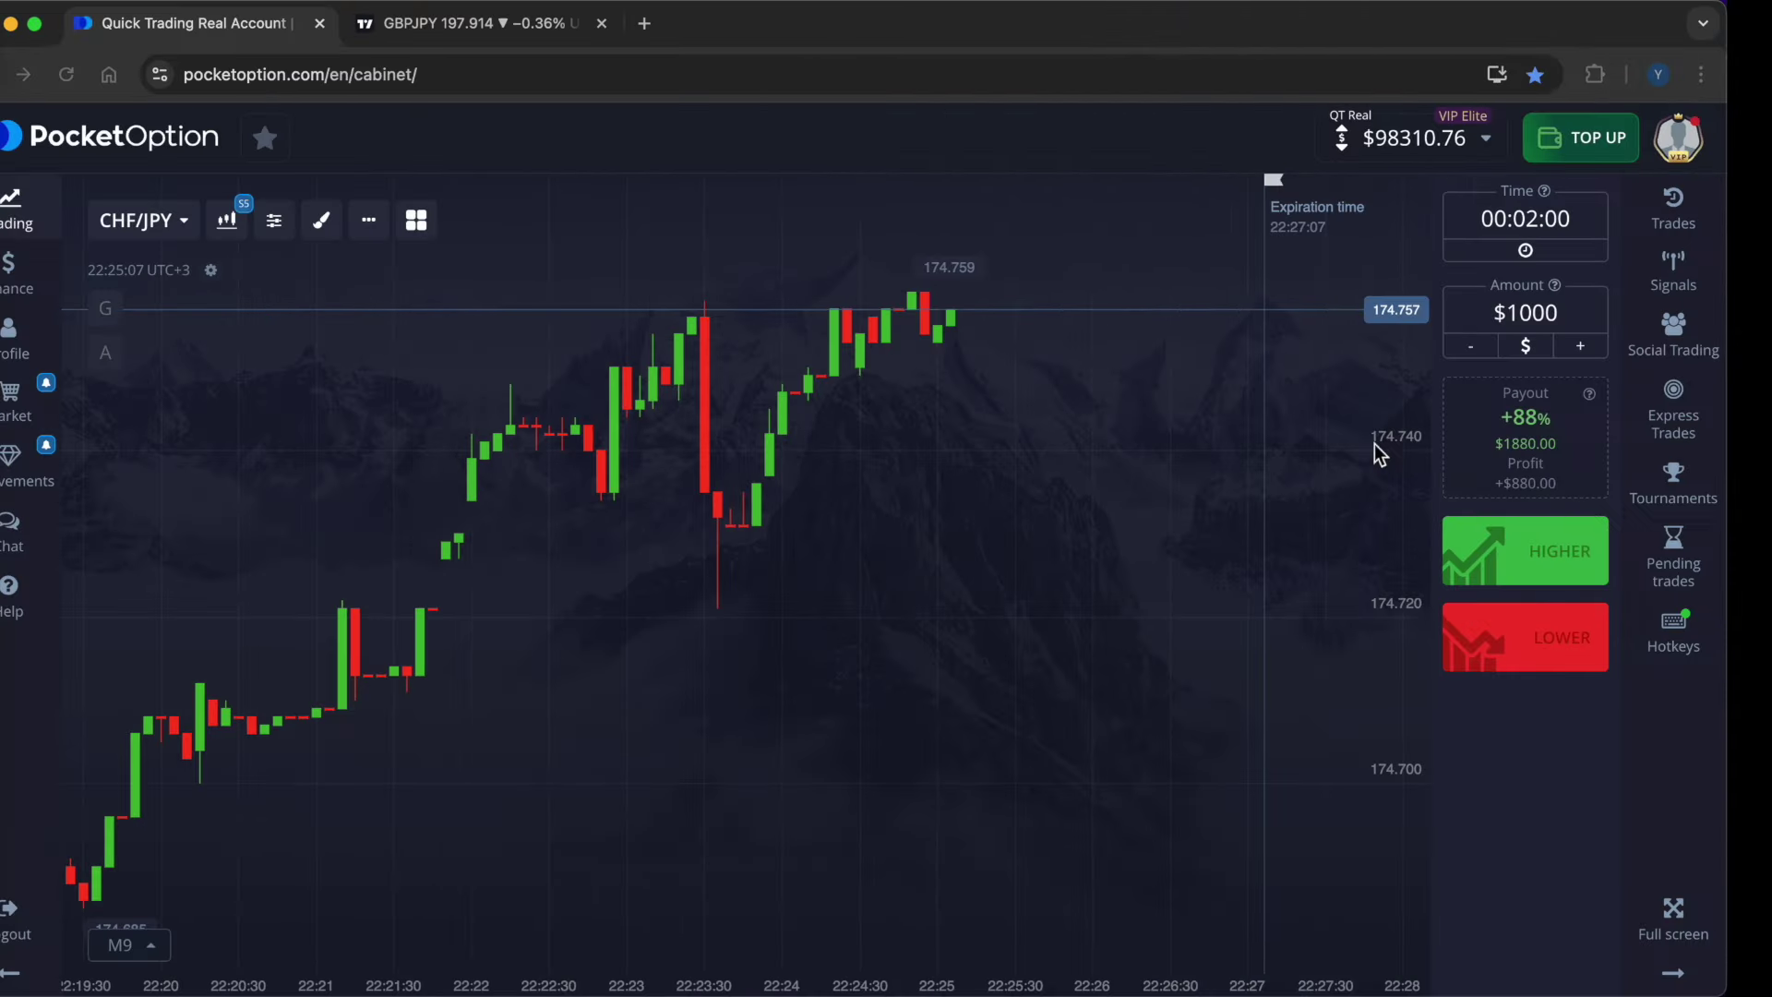
click(1623, 561)
key(super+Tab)
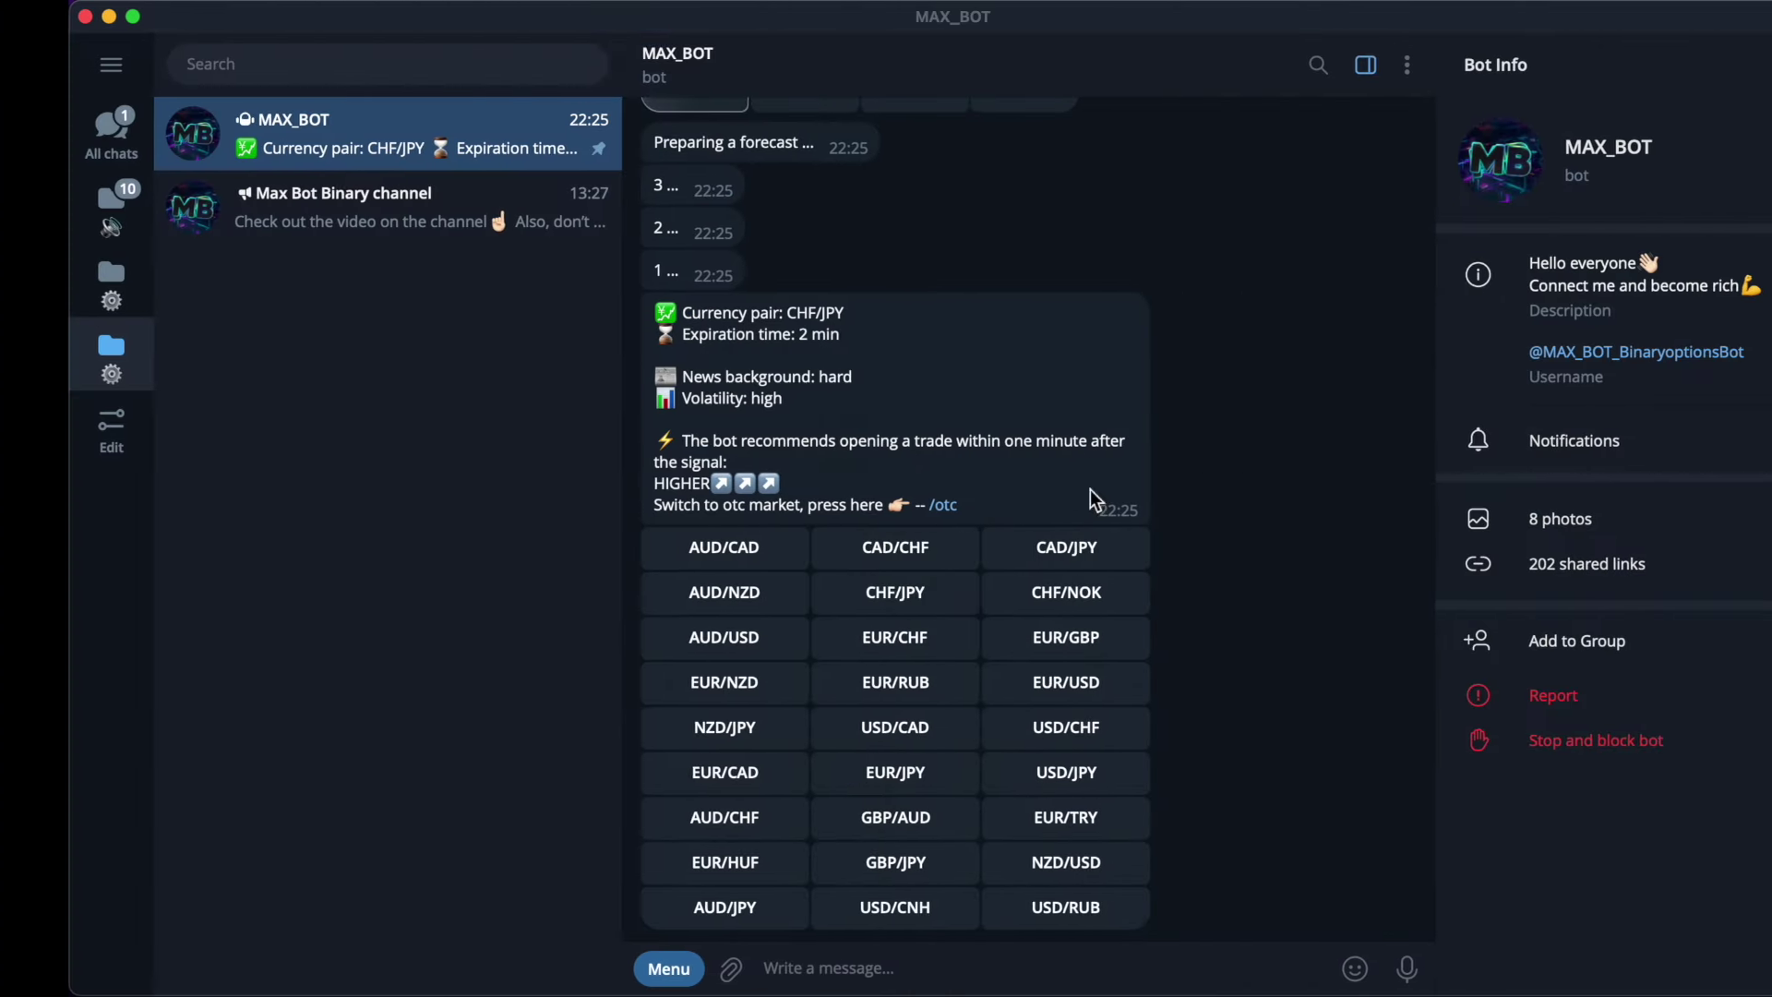
drag(721, 314, 784, 314)
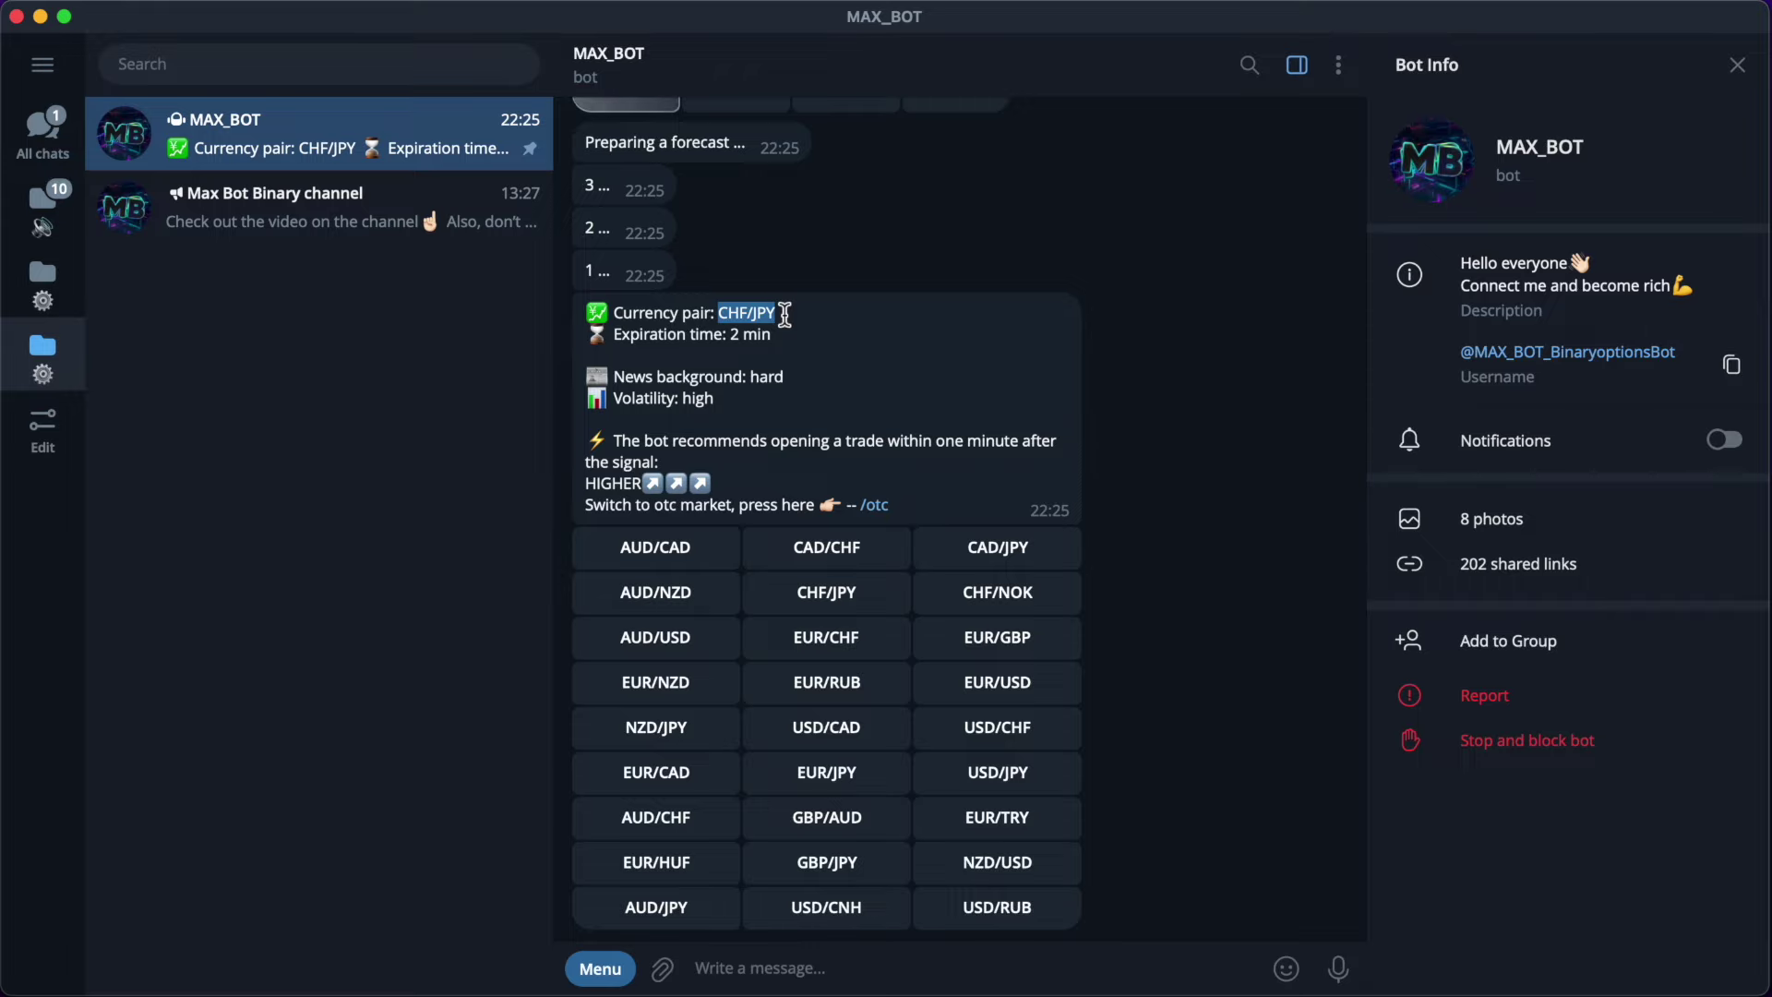
key(super+Tab)
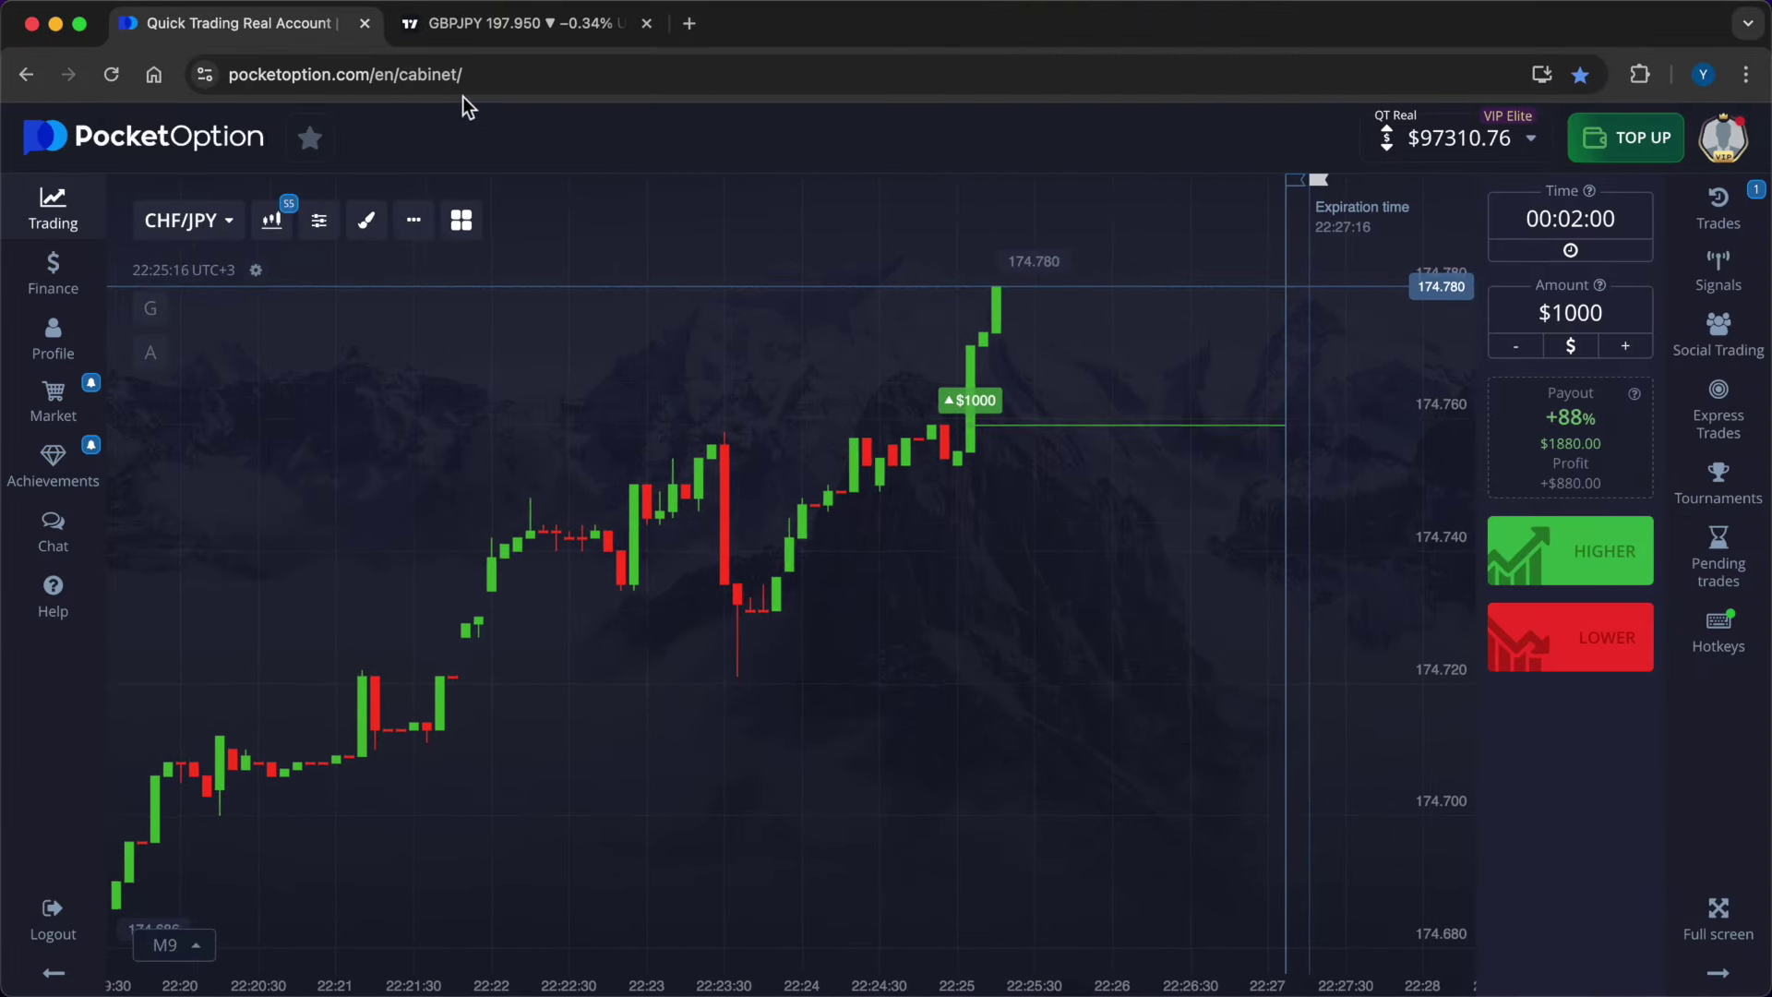
Load the CHFJPY chart in TradingView via symbol search
click(455, 25)
click(211, 177)
text(CHF/JPY)
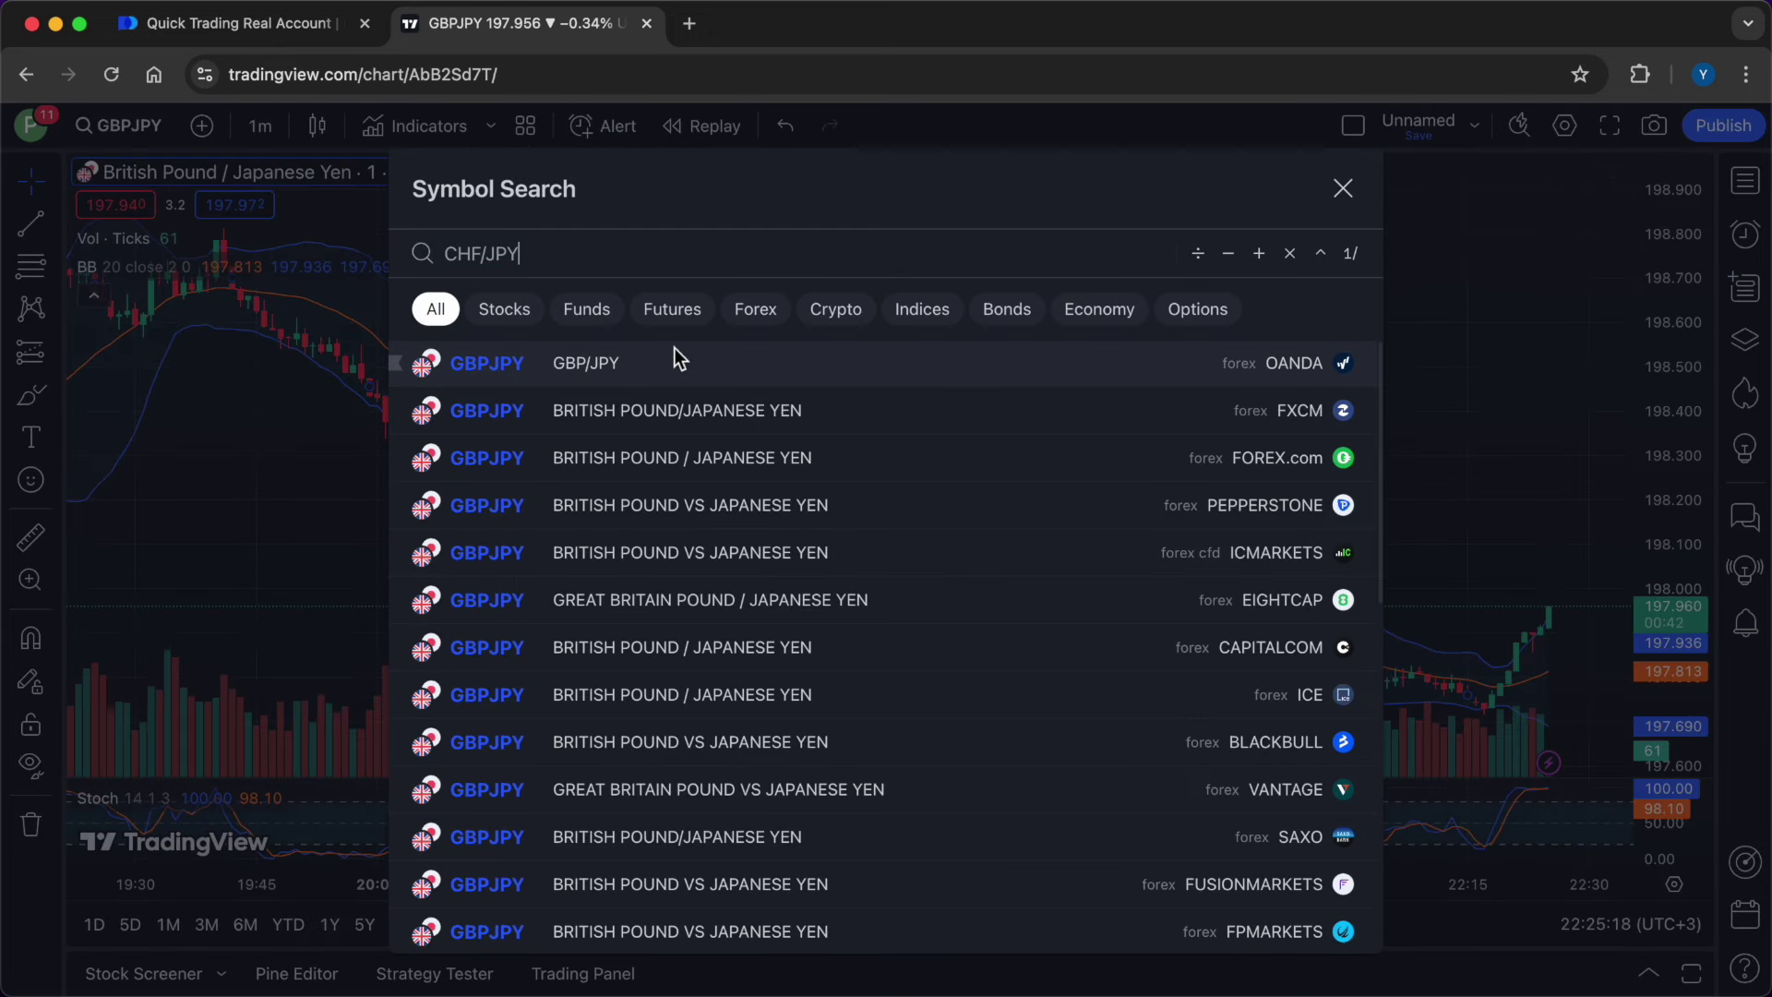
click(482, 254)
key(Delete)
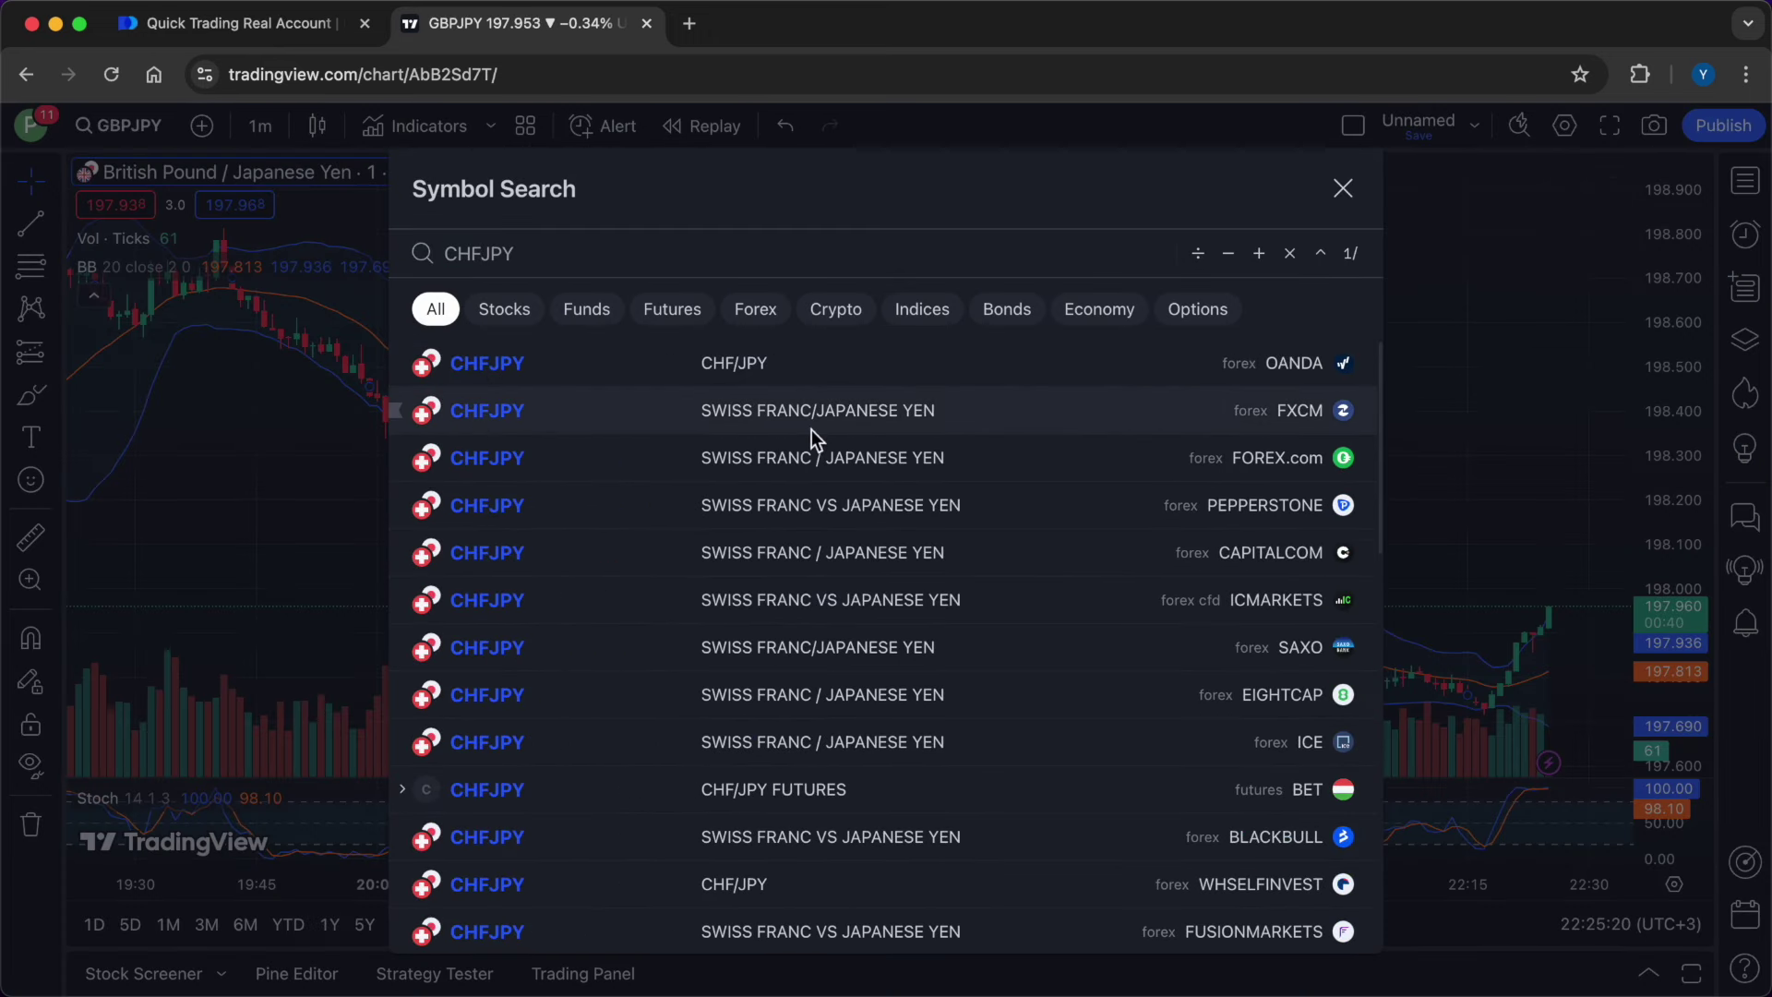
click(844, 364)
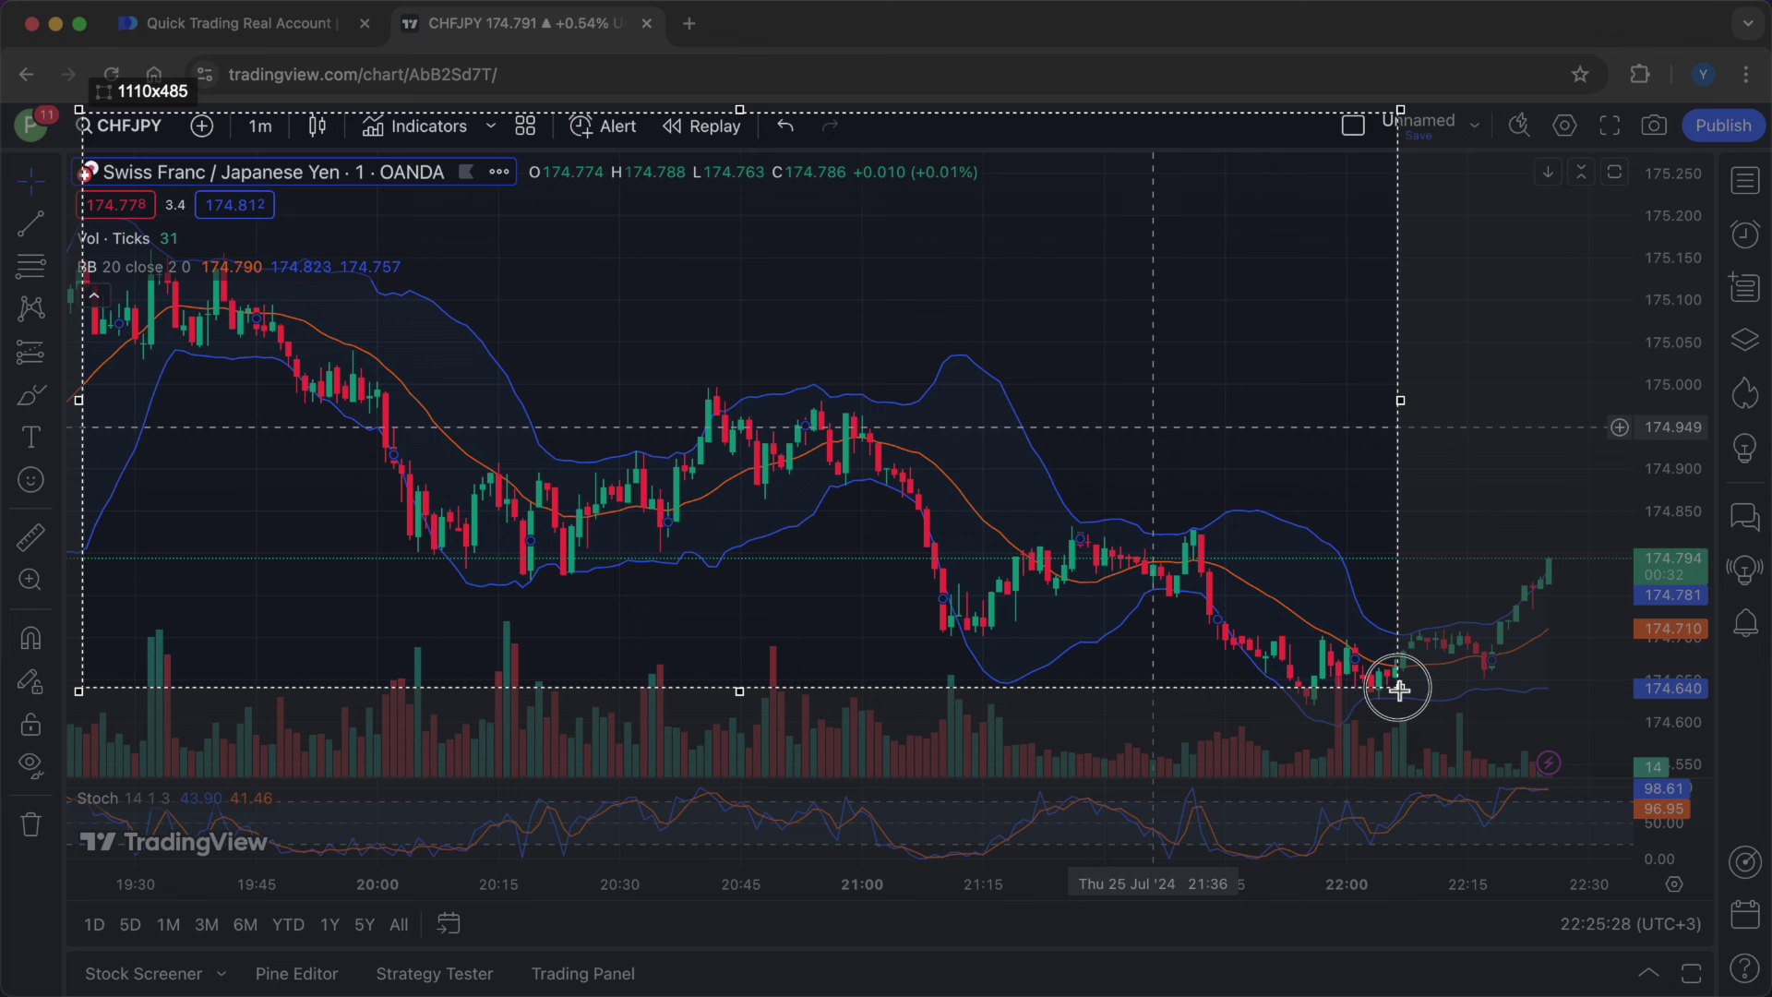
Capture the chart and mark volume spikes and trend moves with green arrows
drag(79, 110, 1669, 932)
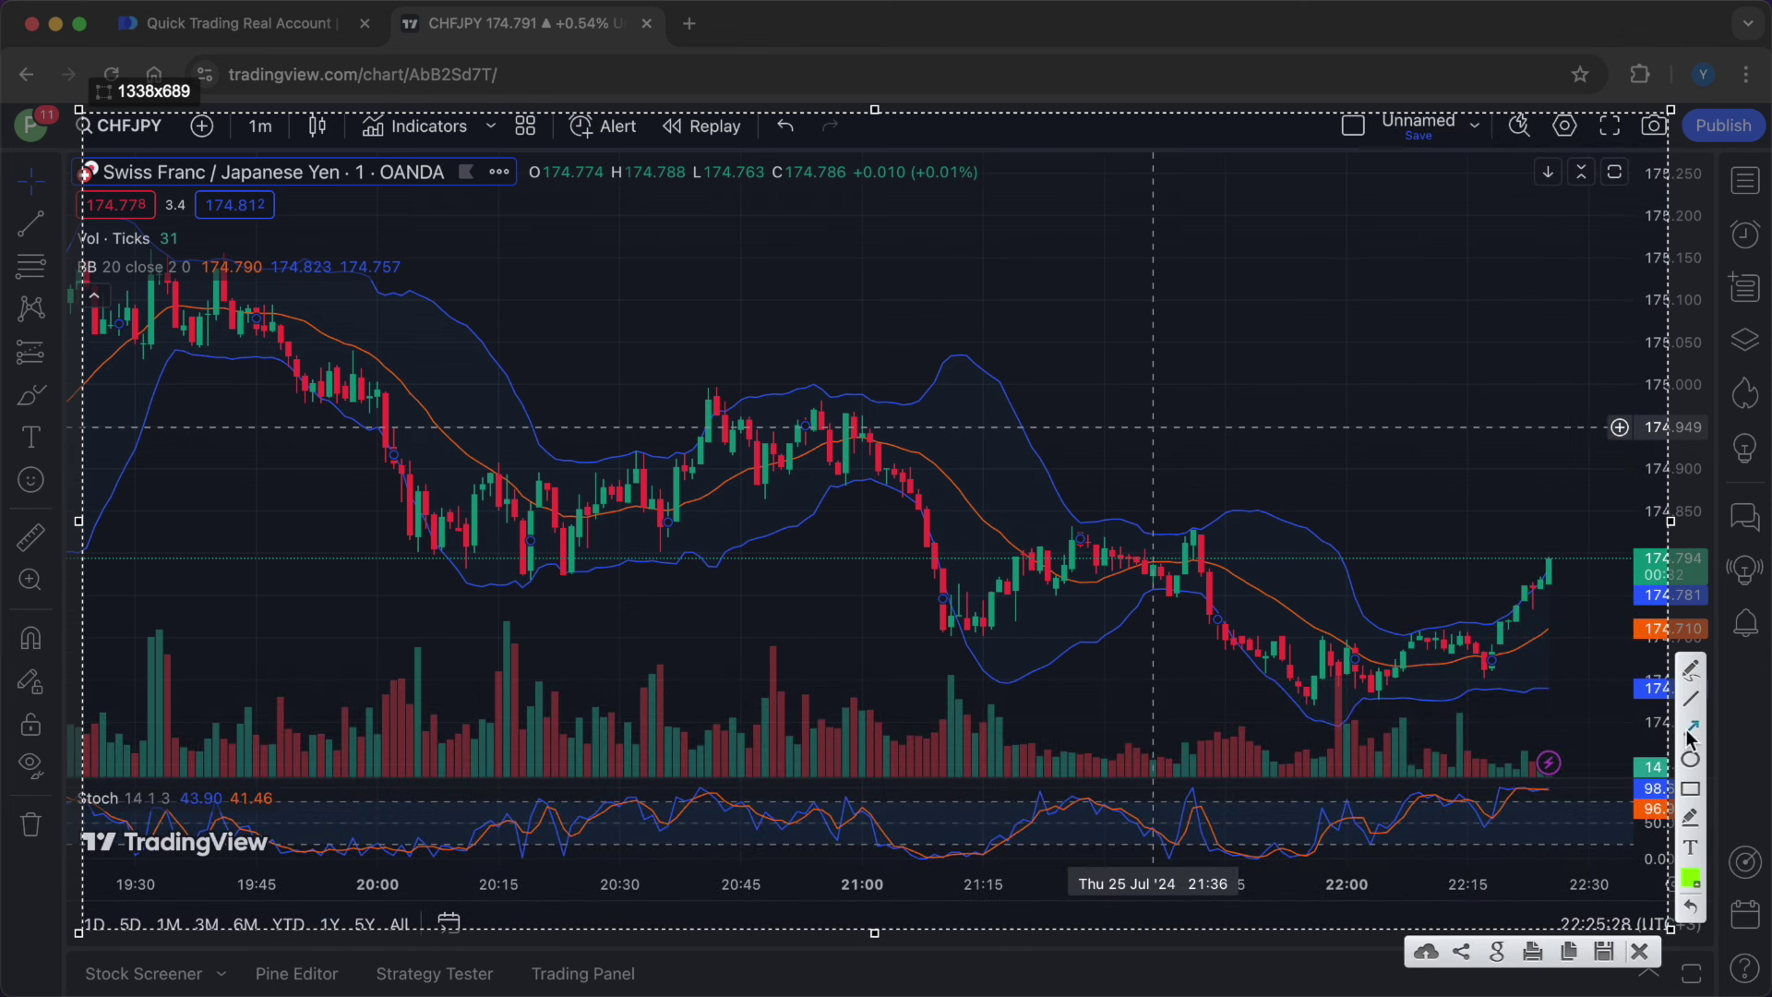
click(1689, 729)
drag(1508, 704, 1508, 735)
drag(1401, 697, 1400, 727)
mouse_move(1056, 694)
mouse_down()
mouse_move(1056, 724)
mouse_move(997, 710)
mouse_up()
drag(947, 651, 947, 683)
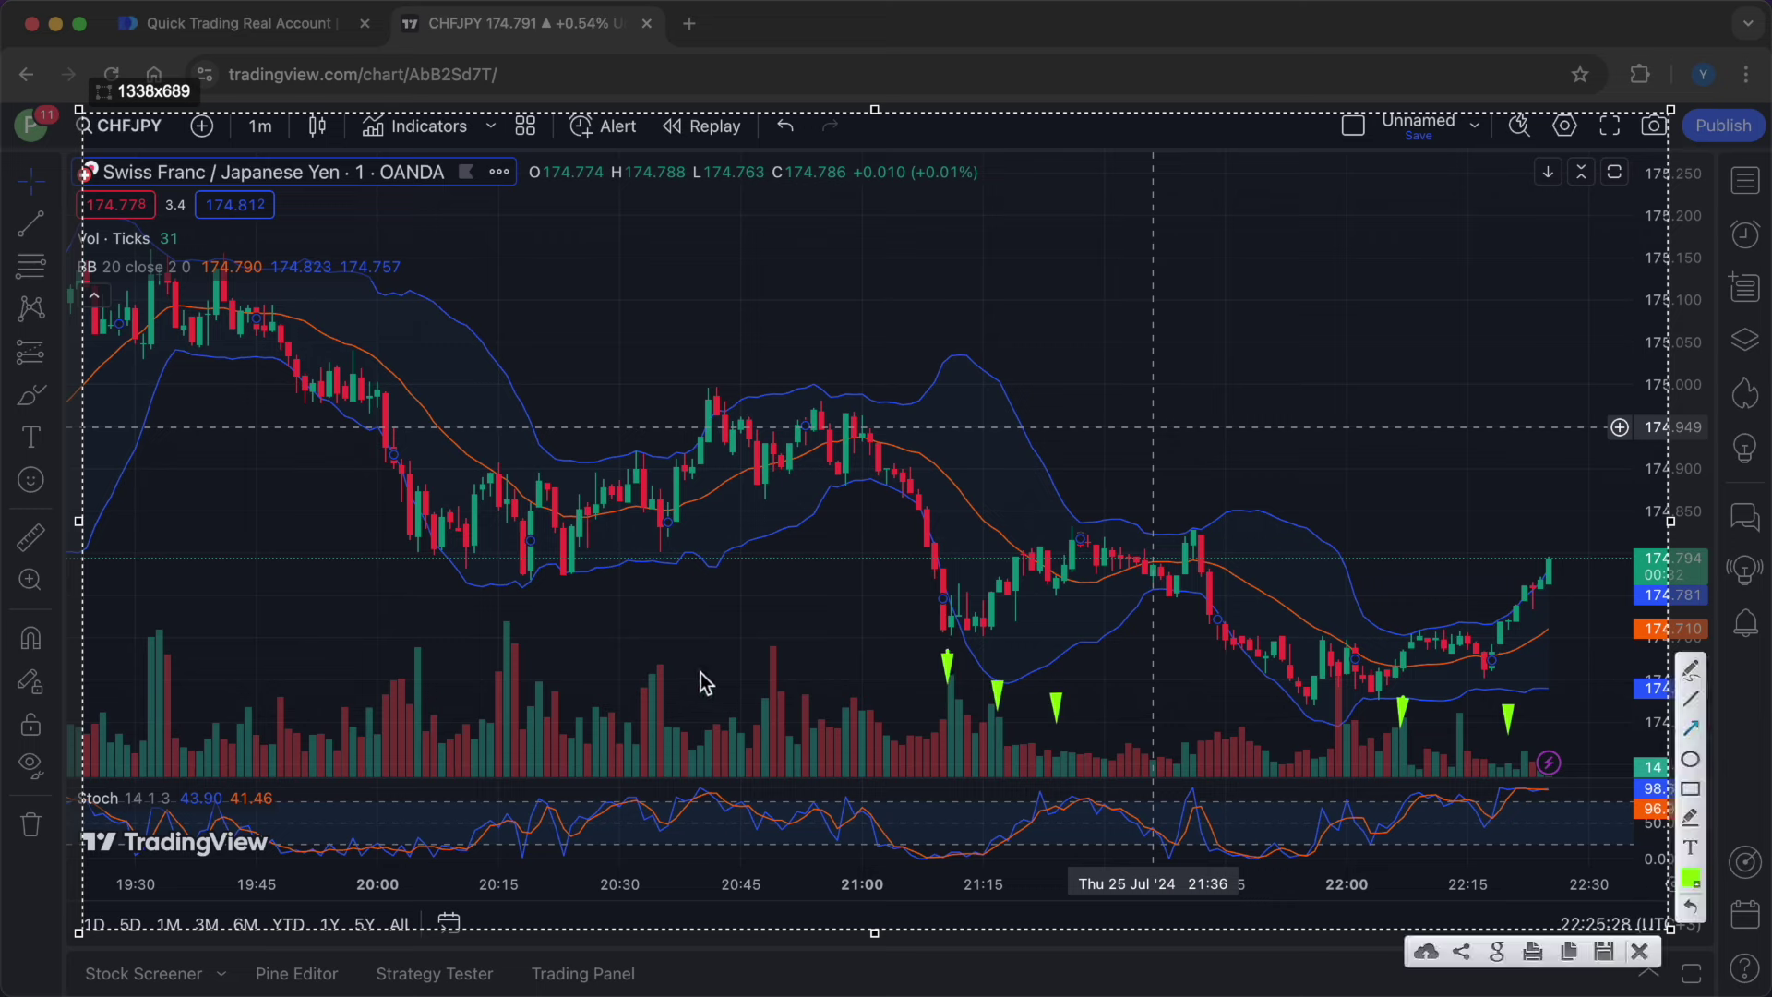
drag(249, 240, 504, 388)
mouse_move(563, 393)
mouse_down()
mouse_move(844, 329)
mouse_move(1066, 495)
mouse_move(1209, 506)
mouse_move(1394, 620)
mouse_move(1466, 632)
mouse_move(1567, 582)
mouse_up()
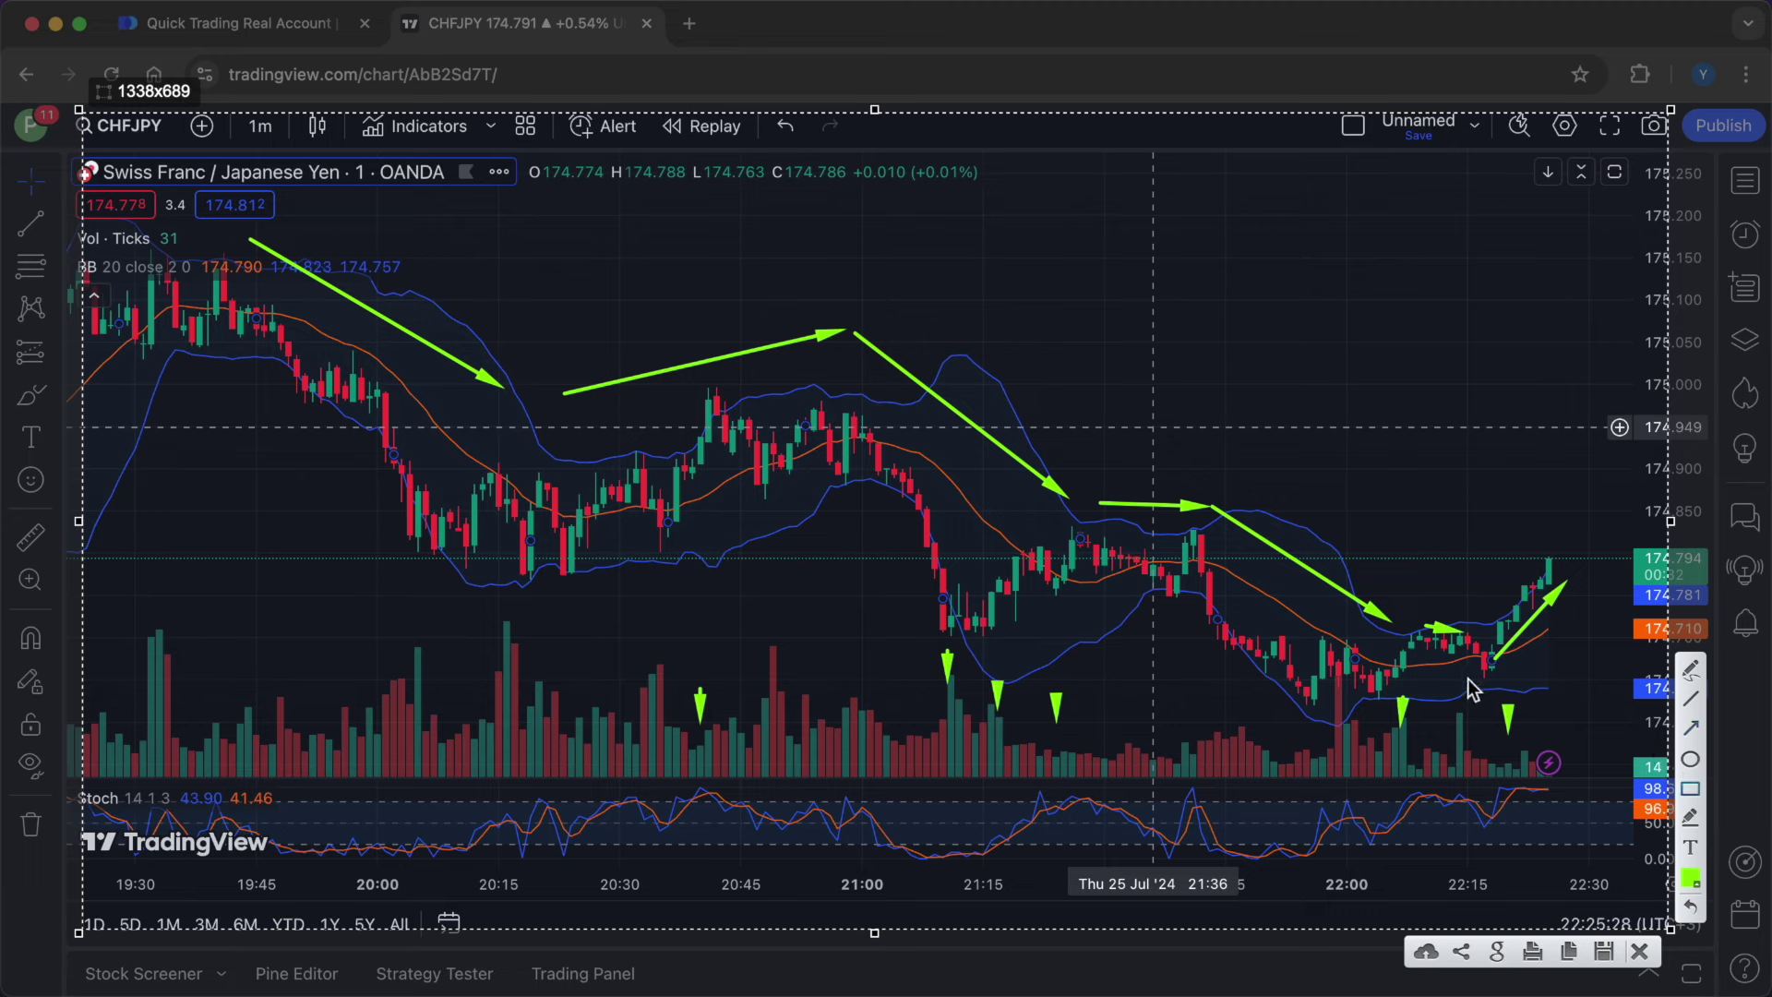
Box the latest candles and volume bars, and underline lows near 22:00, 21:15, 20:15
drag(1456, 674, 1547, 688)
drag(1482, 756, 1536, 779)
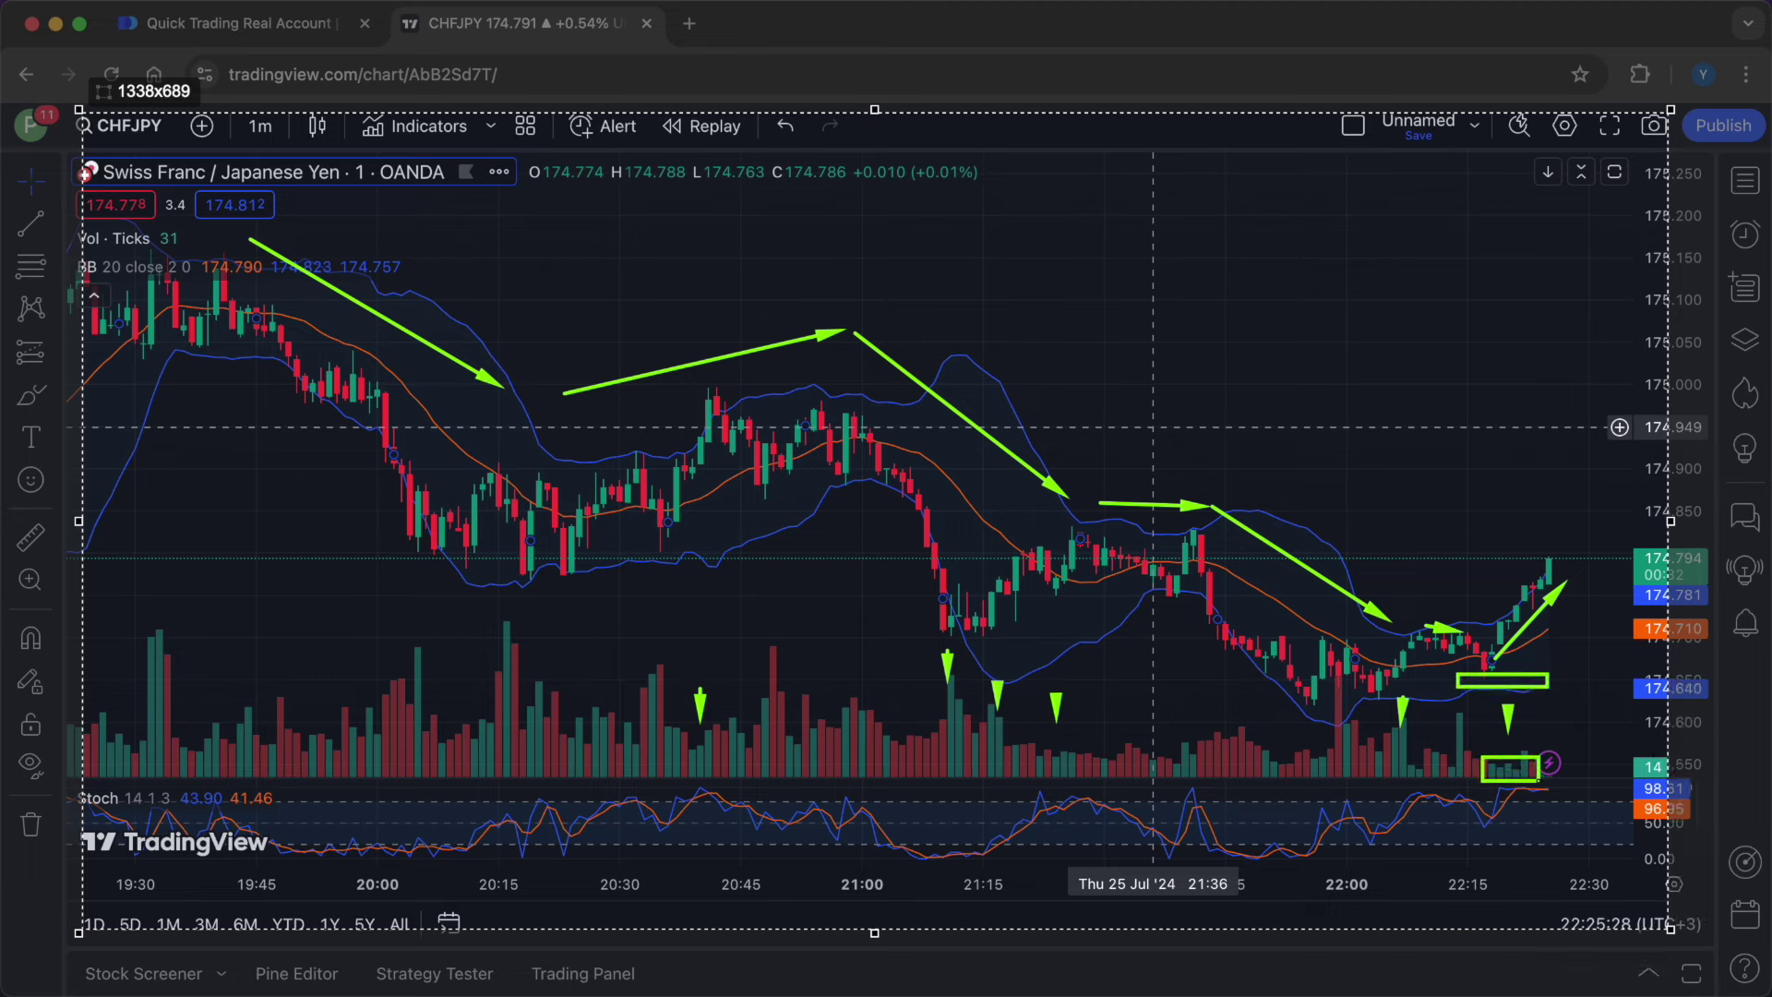
drag(1601, 624, 1633, 598)
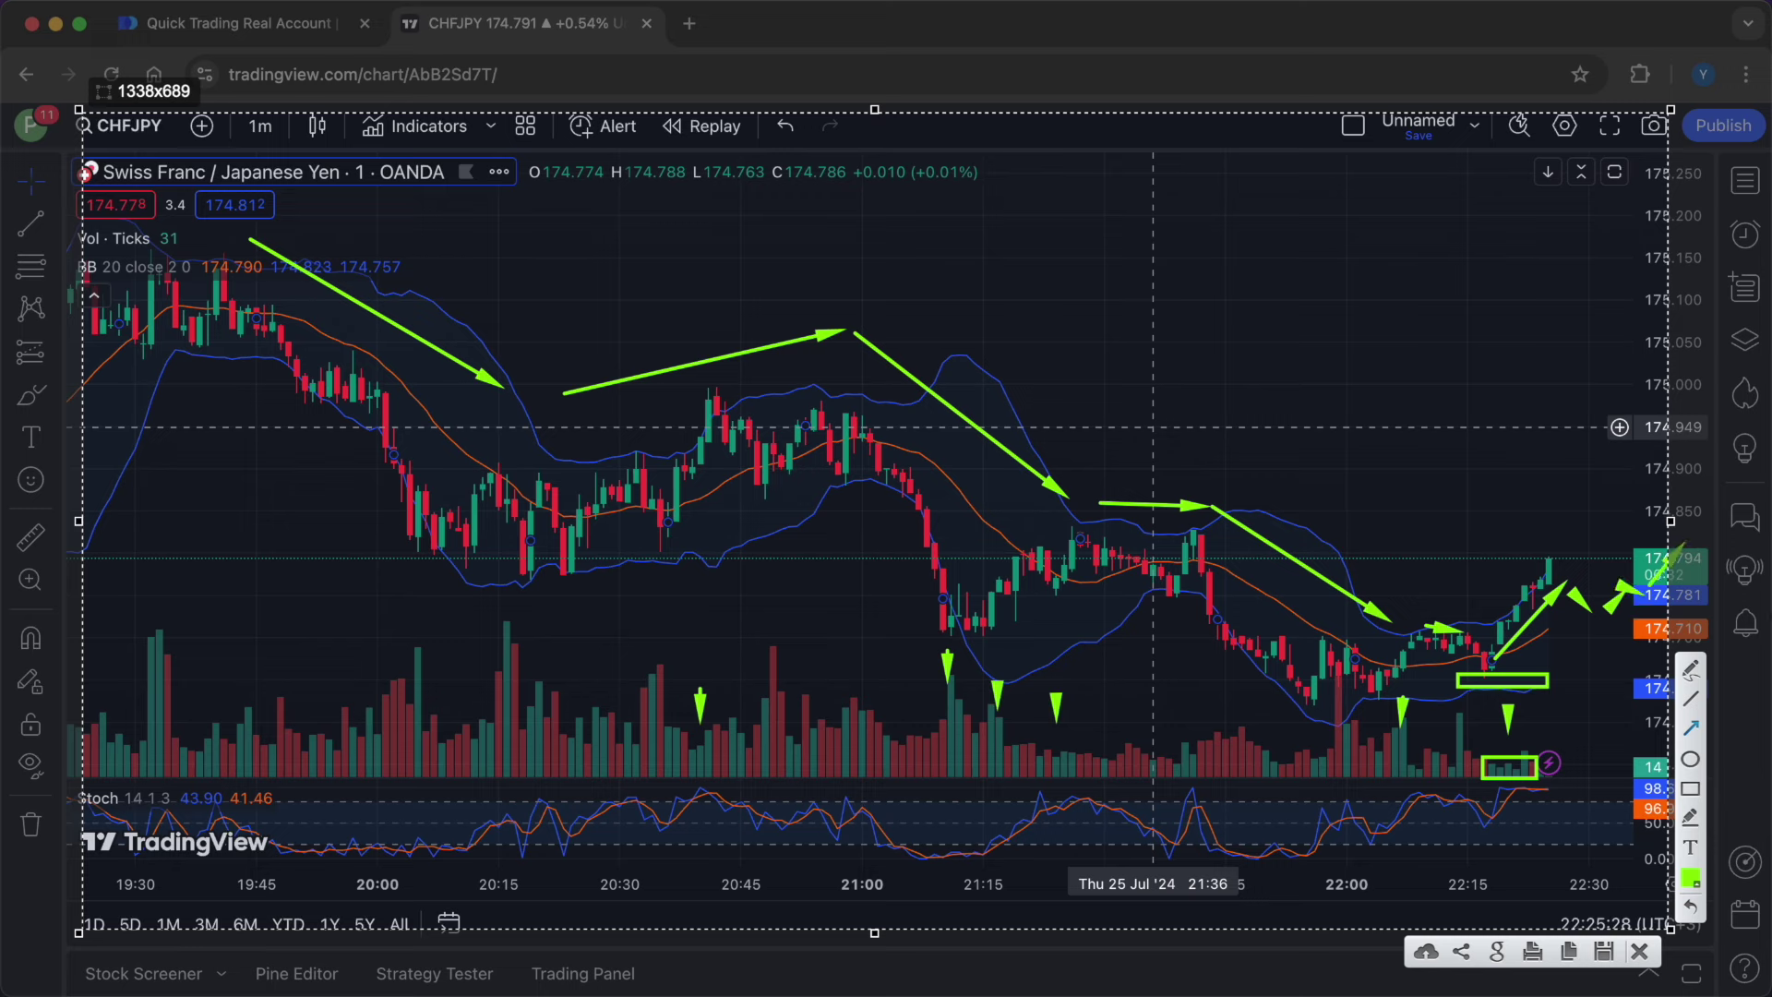
drag(1248, 708, 1390, 715)
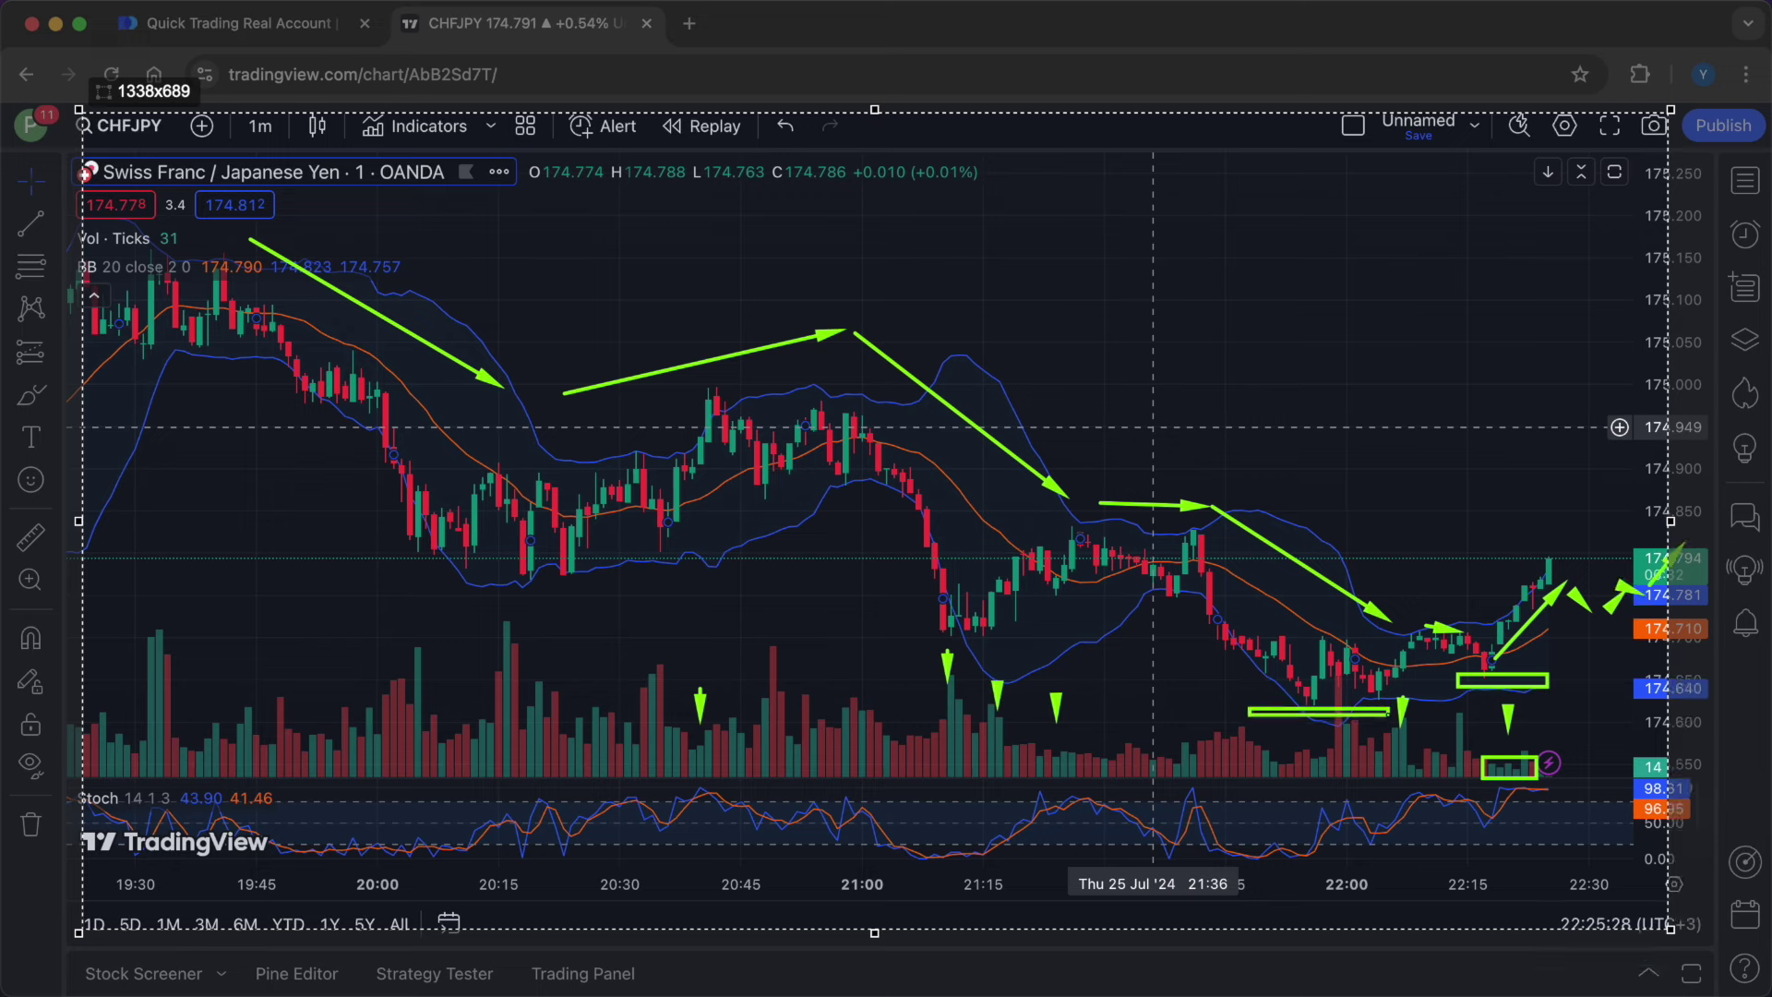
drag(911, 631, 1071, 638)
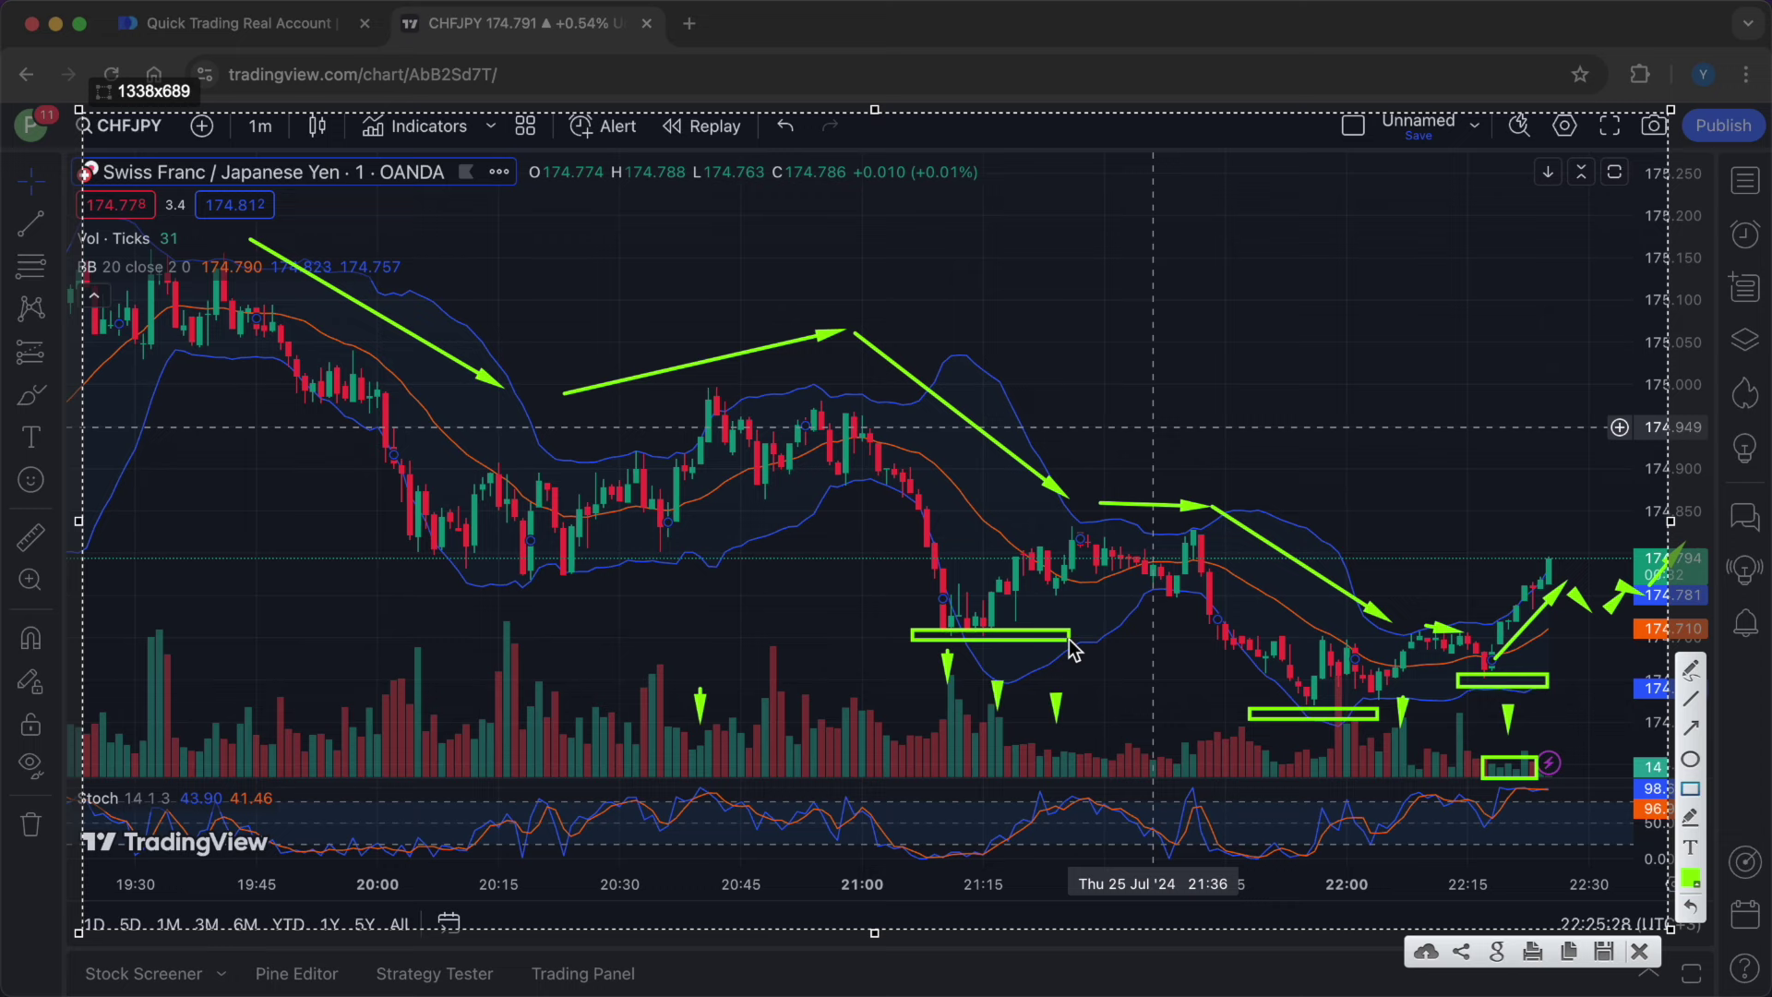
drag(434, 579, 686, 590)
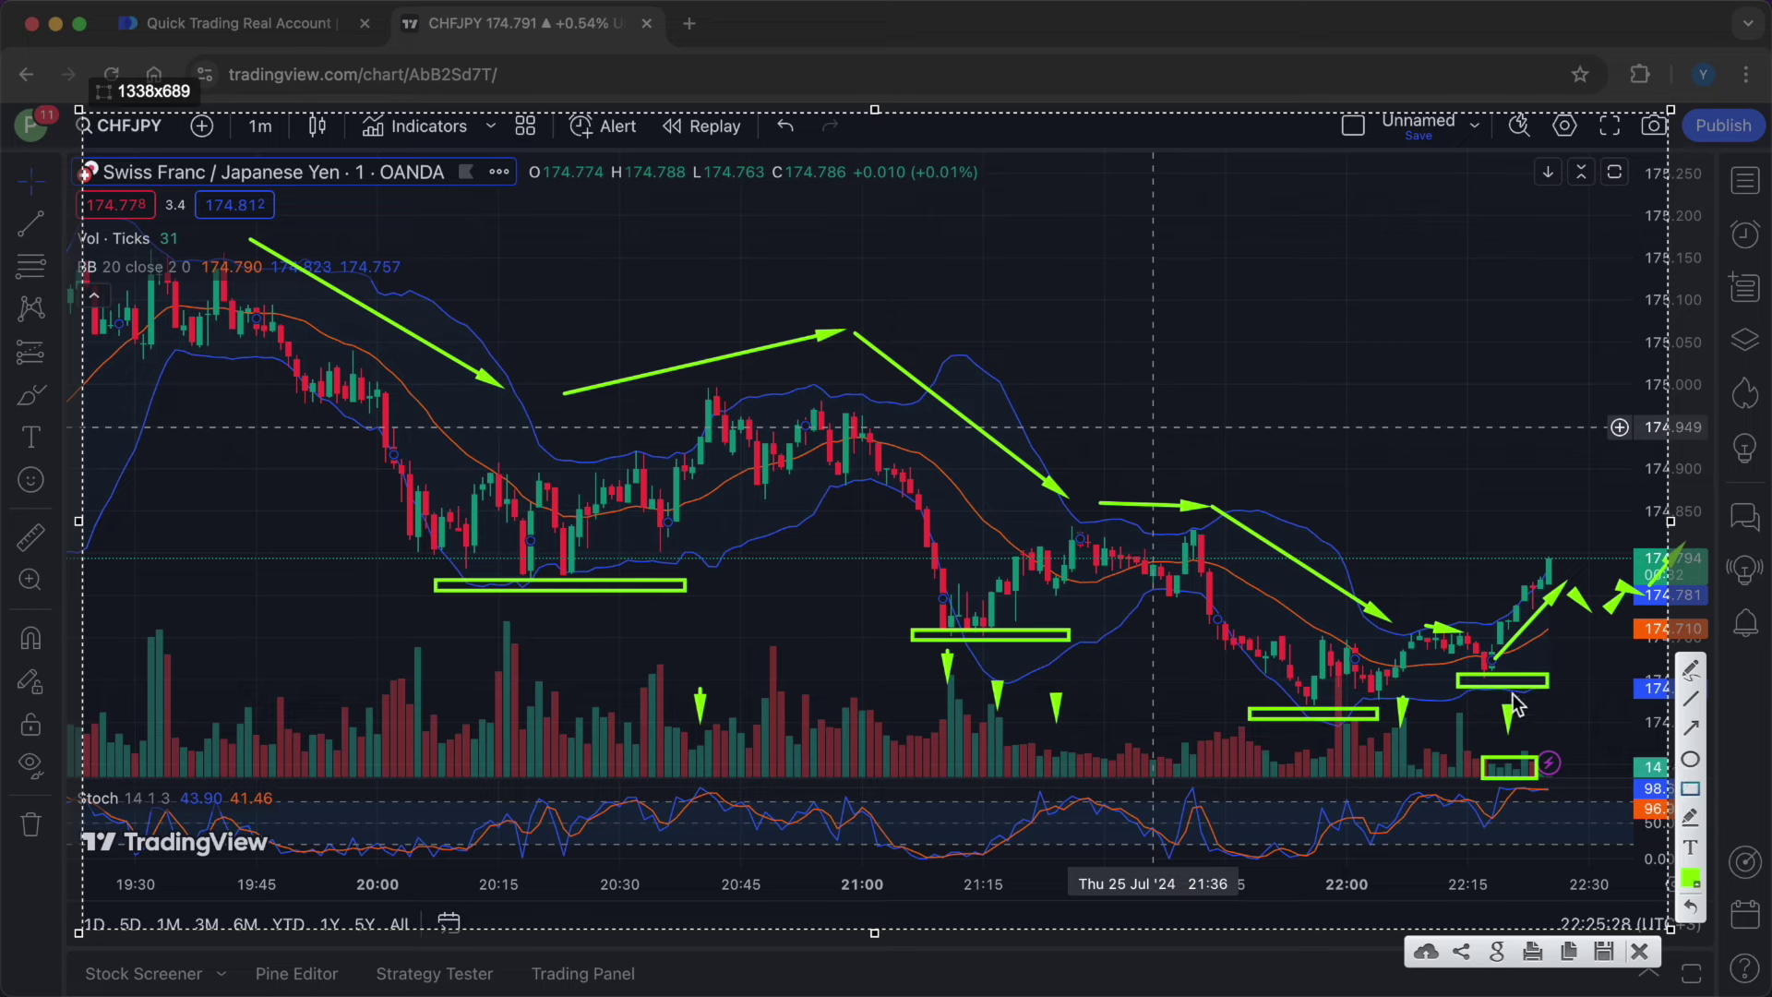
Discard the annotated chart screenshot and bring Pocket Option up beside the MAX_BOT chat
key(Escape)
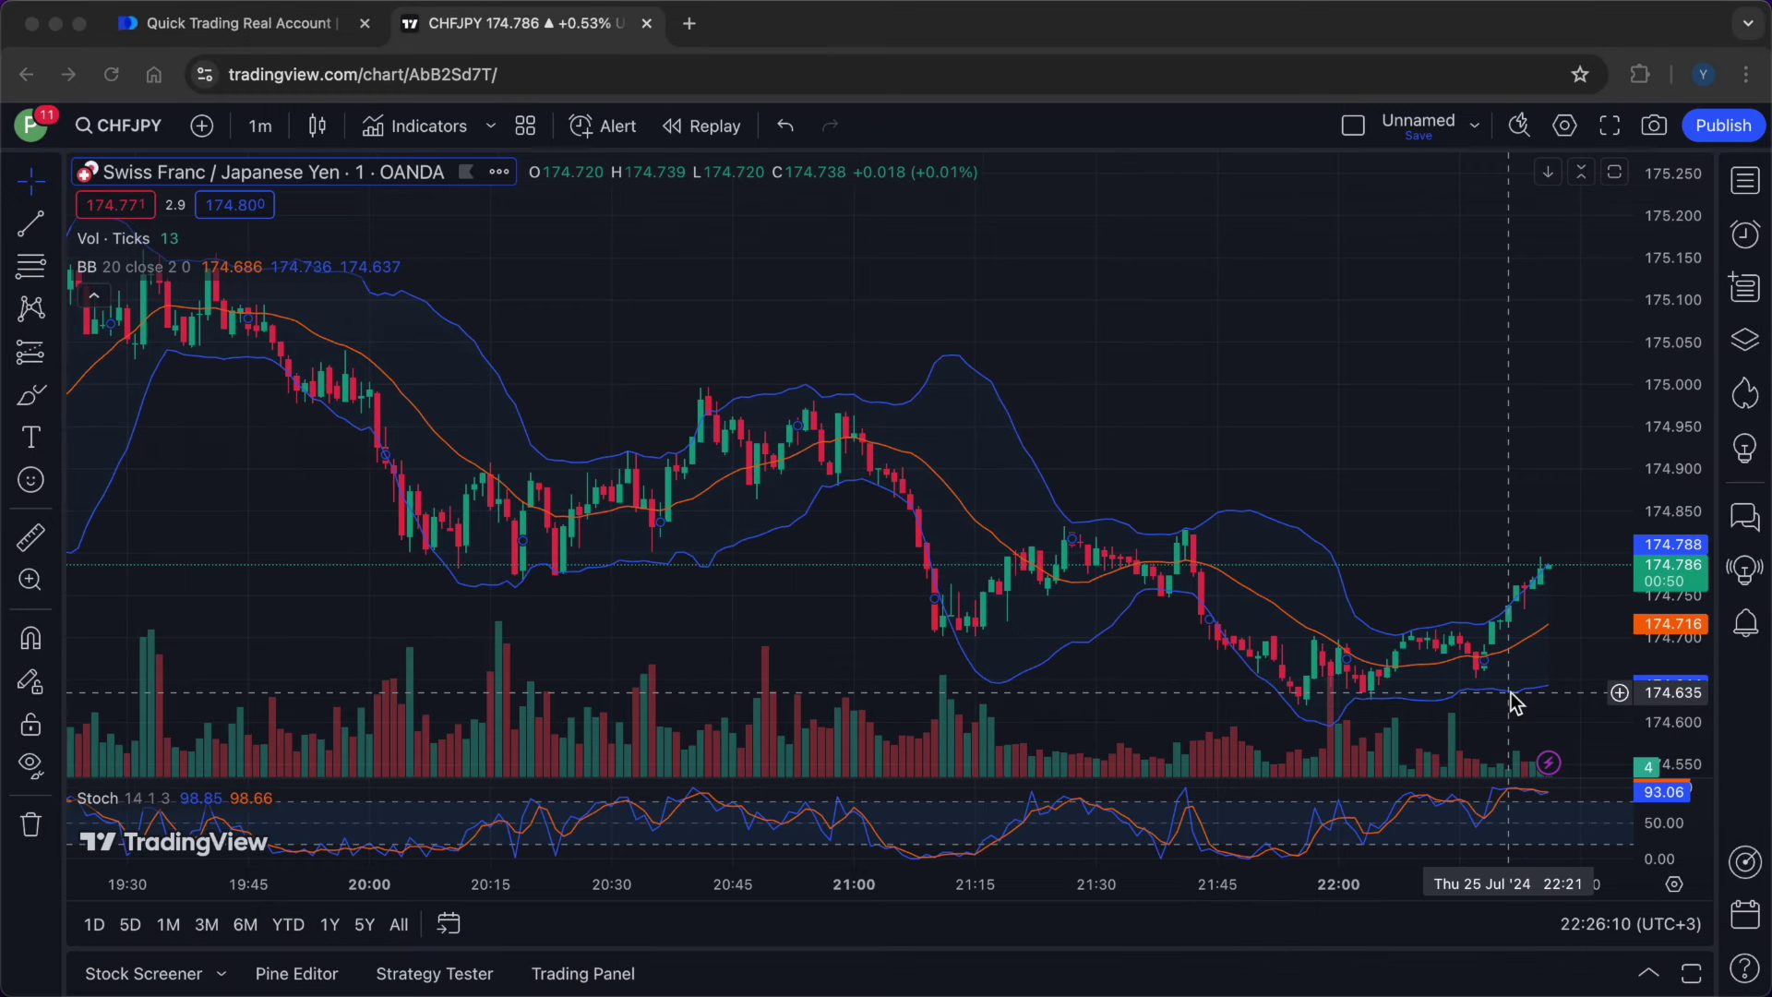
click(260, 28)
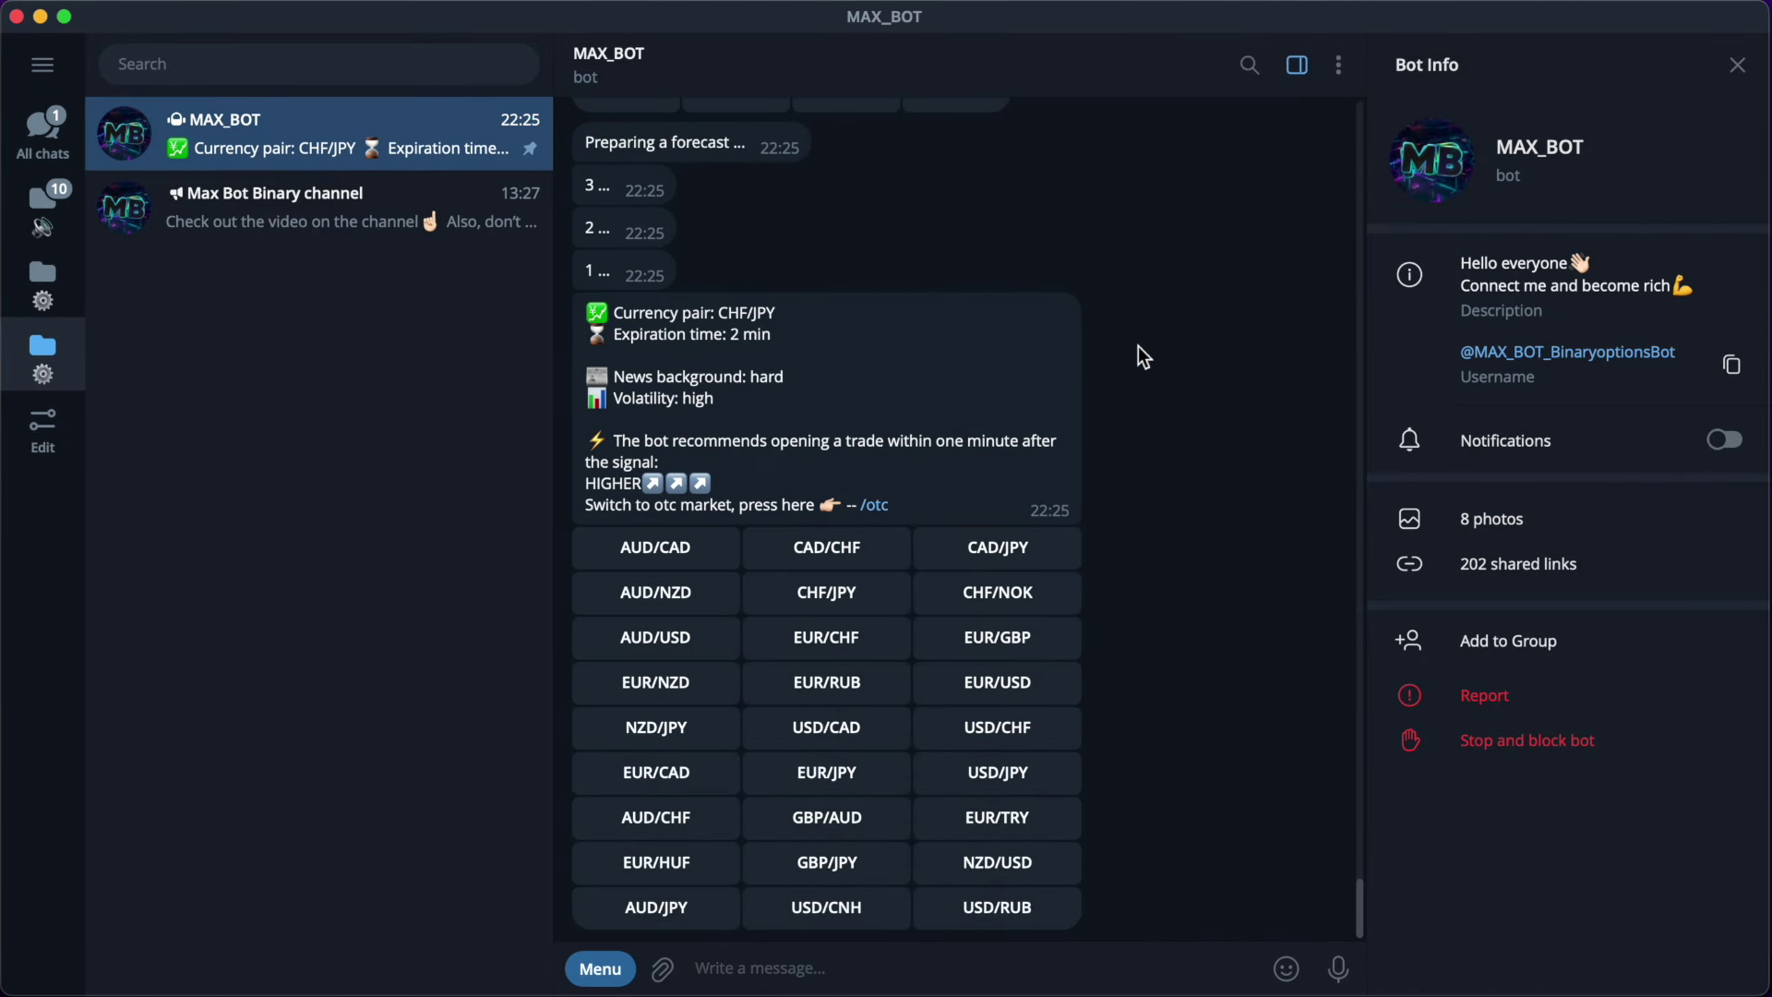